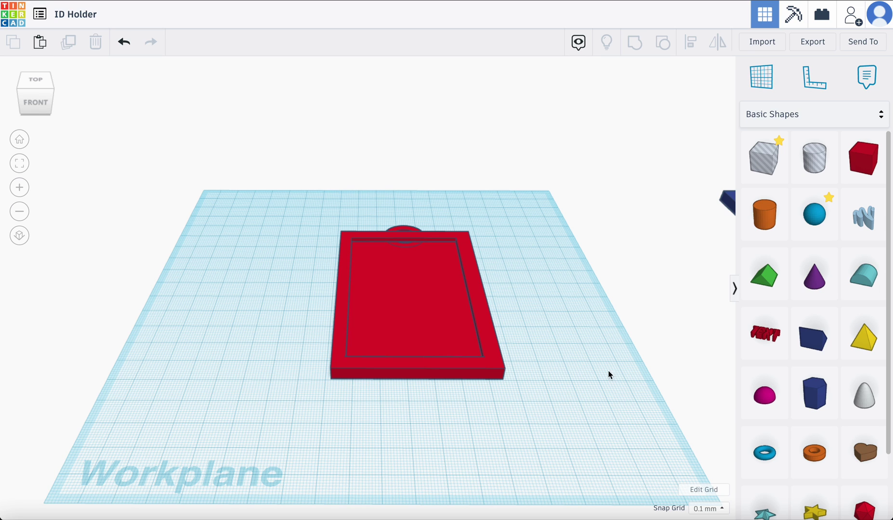
Move the finished ID holder sideways to clear workplane space beside it.
mouse_move(396, 358)
right_mouse_down()
mouse_move(474, 377)
mouse_move(388, 345)
right_mouse_up()
scroll(390, 345, "up", 5)
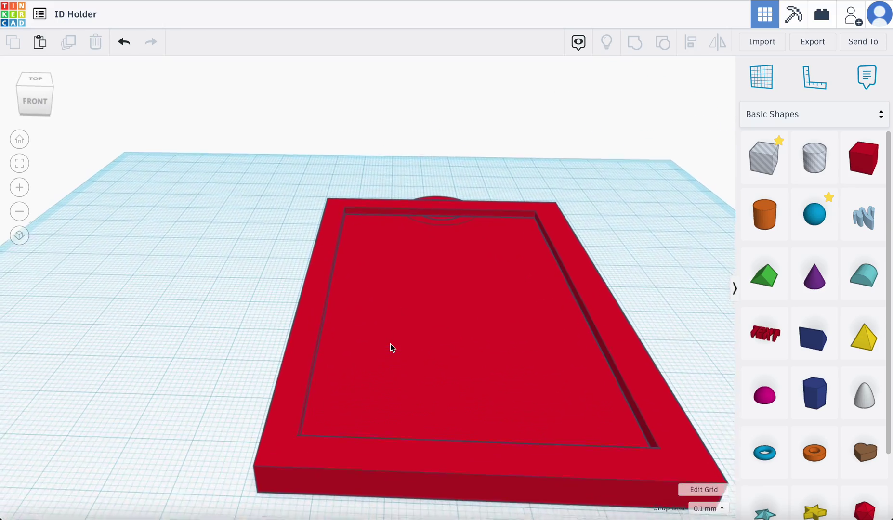
mouse_move(473, 381)
right_mouse_down()
mouse_move(453, 367)
mouse_move(365, 360)
mouse_move(382, 382)
mouse_move(454, 405)
mouse_move(485, 397)
mouse_move(474, 375)
mouse_move(477, 389)
right_mouse_up()
scroll(476, 388, "down", 3)
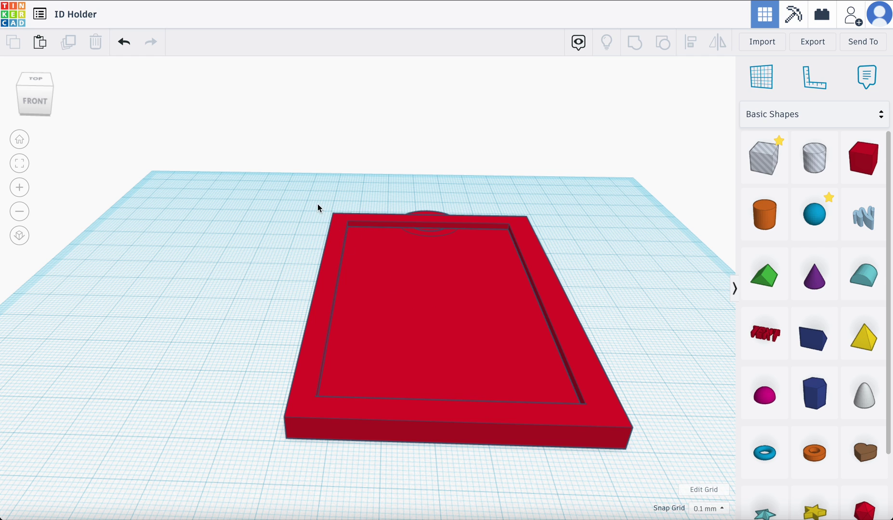
left_click(558, 428)
left_click_drag(565, 421, 264, 405)
left_click(459, 366)
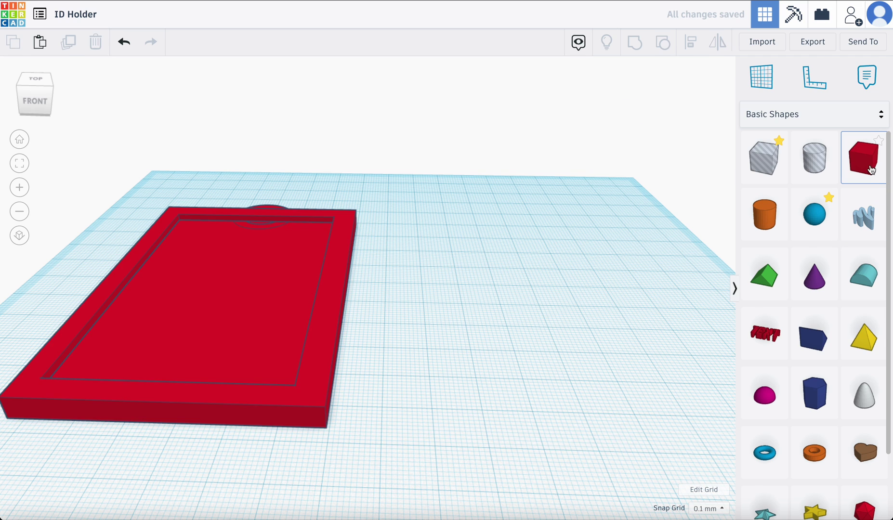
Add a solid box beside the holder, set its long side to 94.56 mm and align it alongside the holder.
left_click_drag(872, 170, 466, 318)
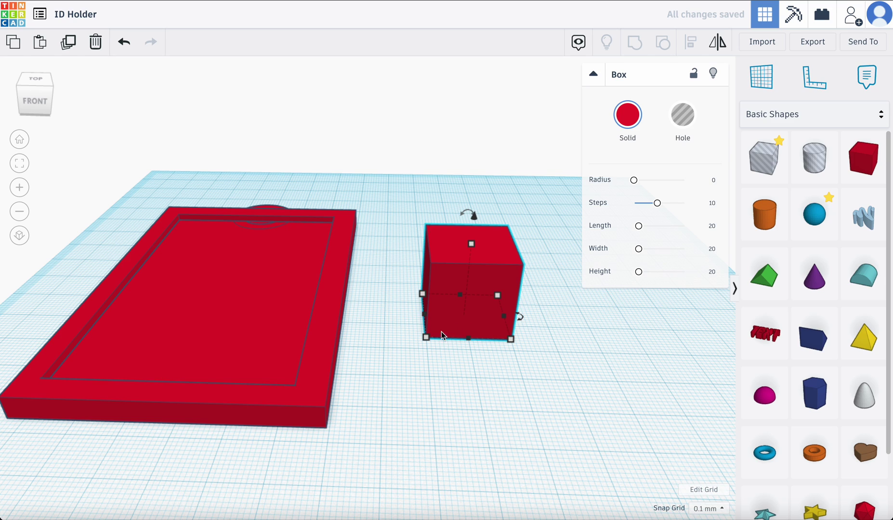
mouse_move(426, 338)
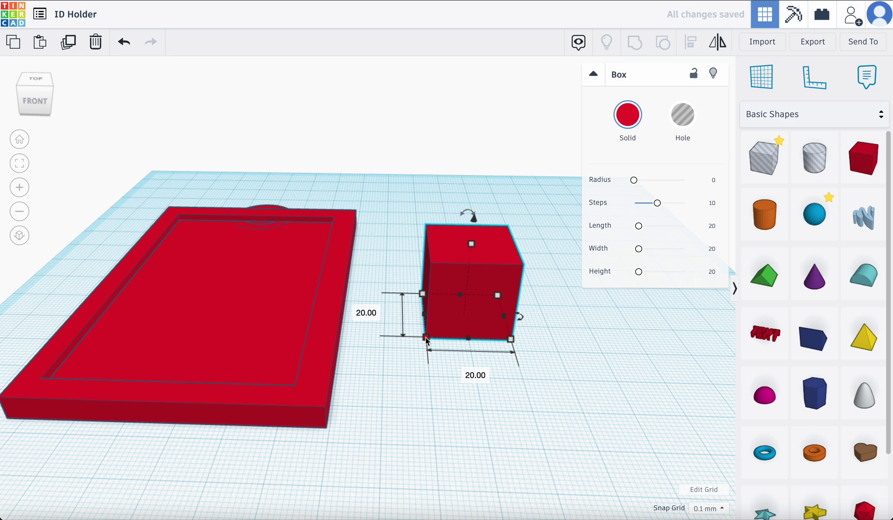
left_click(364, 313)
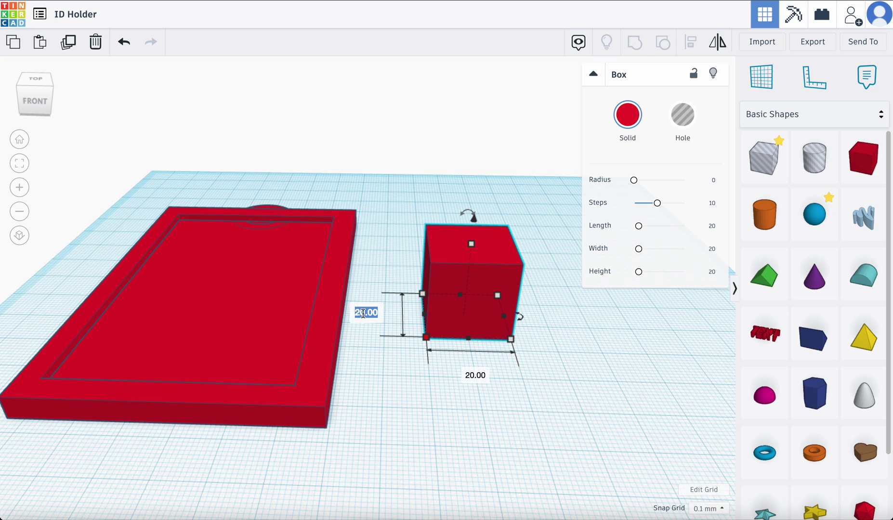
type("94.56")
key("Return")
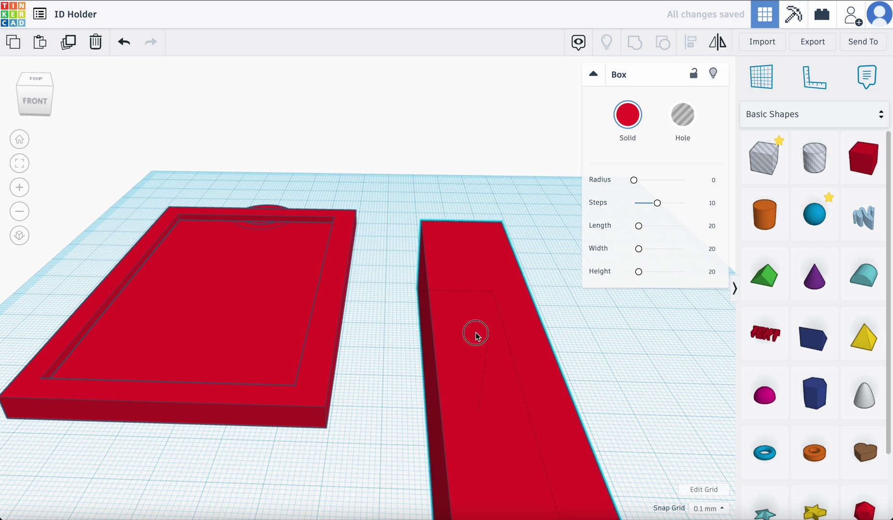
left_click_drag(476, 335, 430, 250)
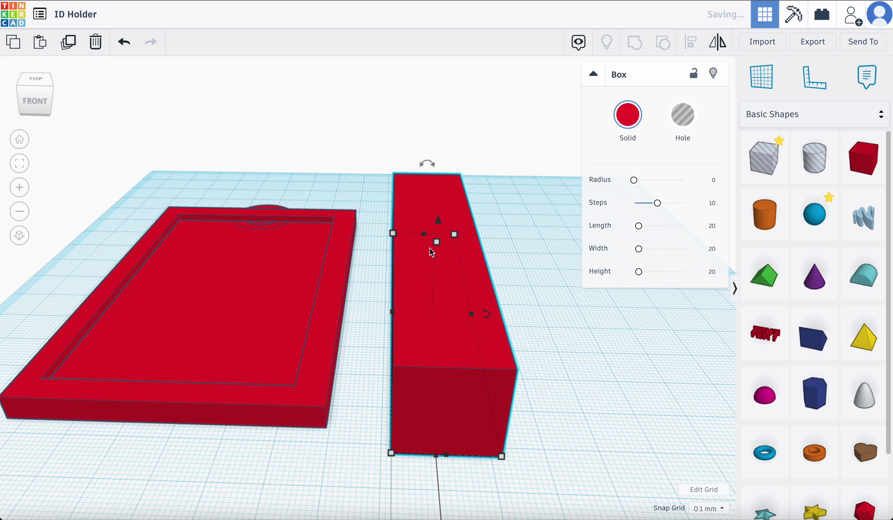
right_click_drag(403, 340, 422, 350)
left_click_drag(422, 350, 395, 336)
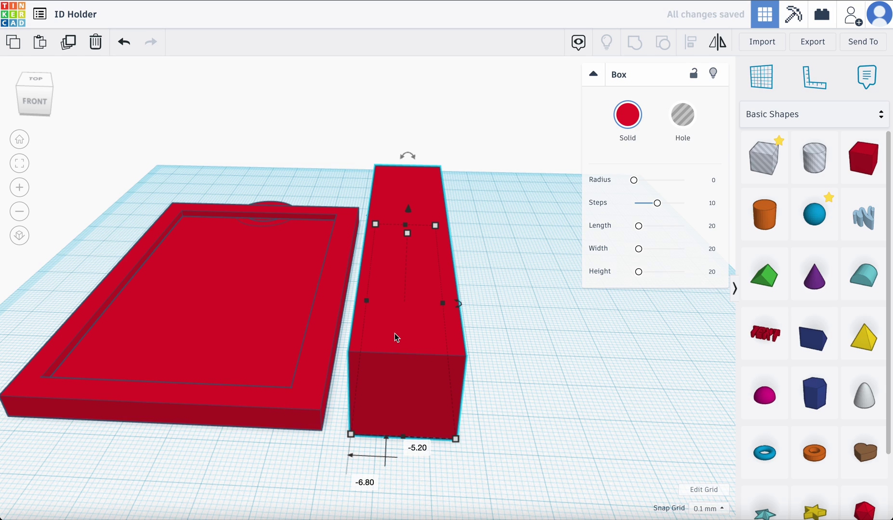
Set the new box's width to 62.81 mm and its height to 5.27 mm, keeping it next to the holder.
mouse_move(459, 436)
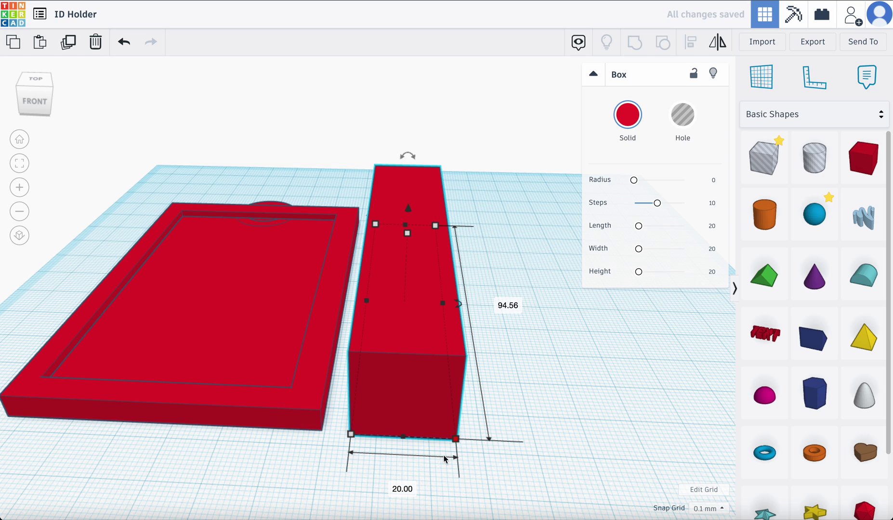
left_click(405, 488)
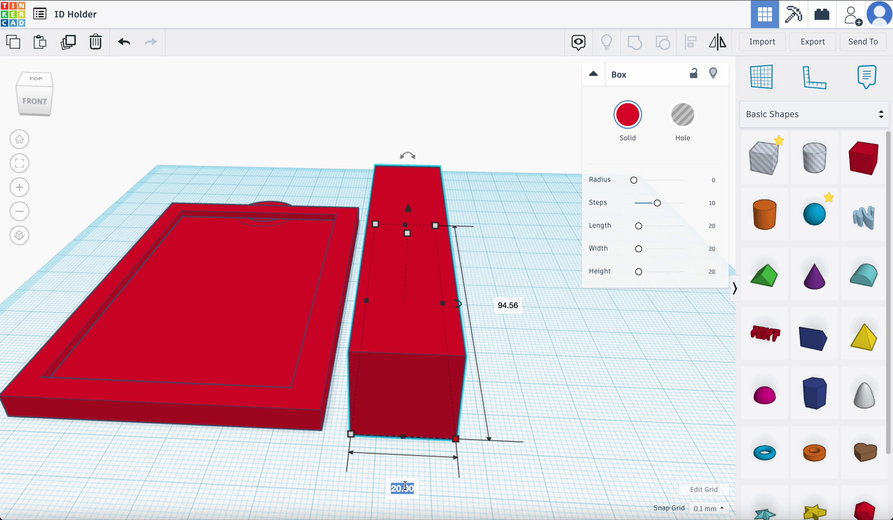
type("62.81")
key("Return")
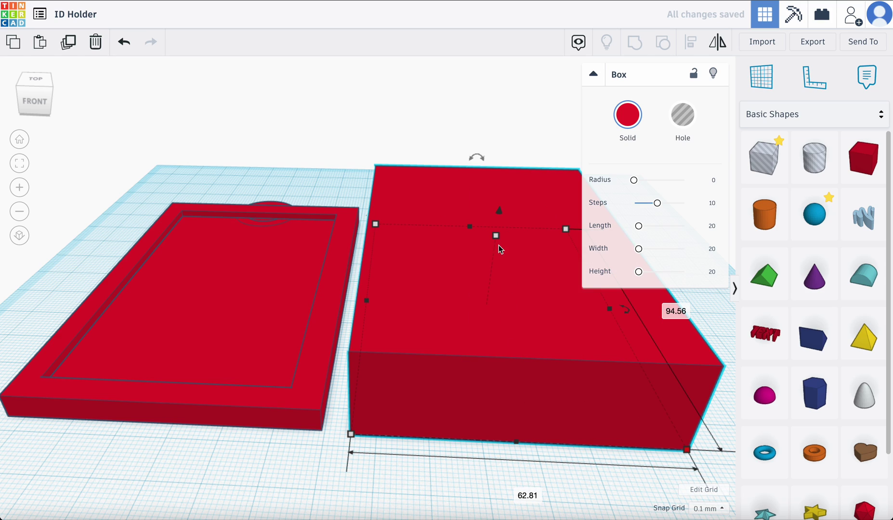
mouse_move(497, 237)
left_click(541, 272)
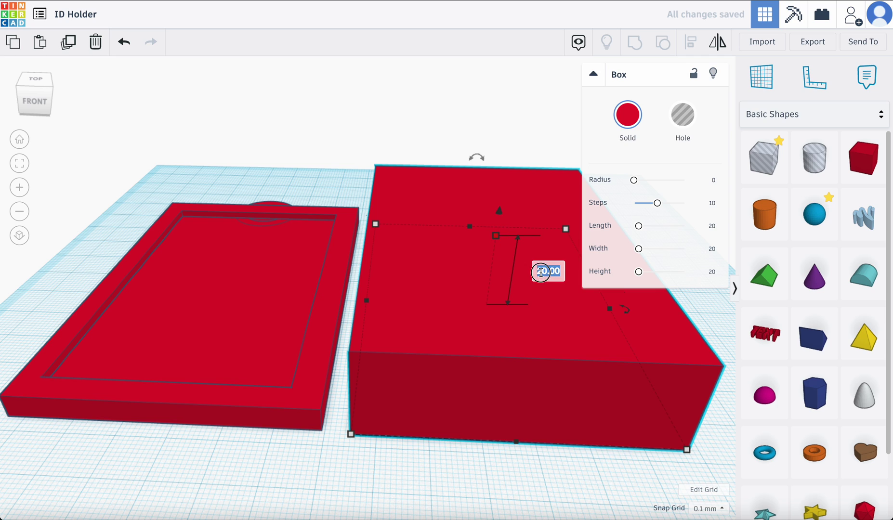
type("5.27")
key("Return")
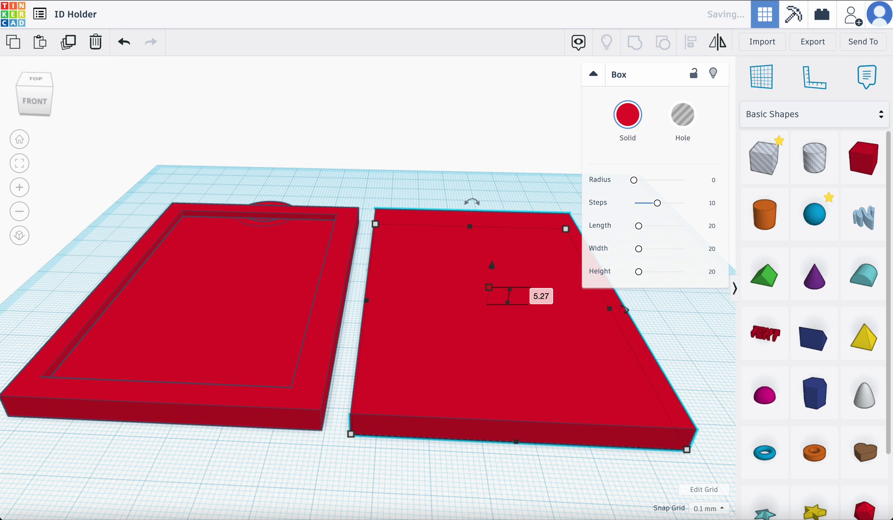
left_click_drag(499, 348, 489, 345)
right_click_drag(490, 348, 461, 374)
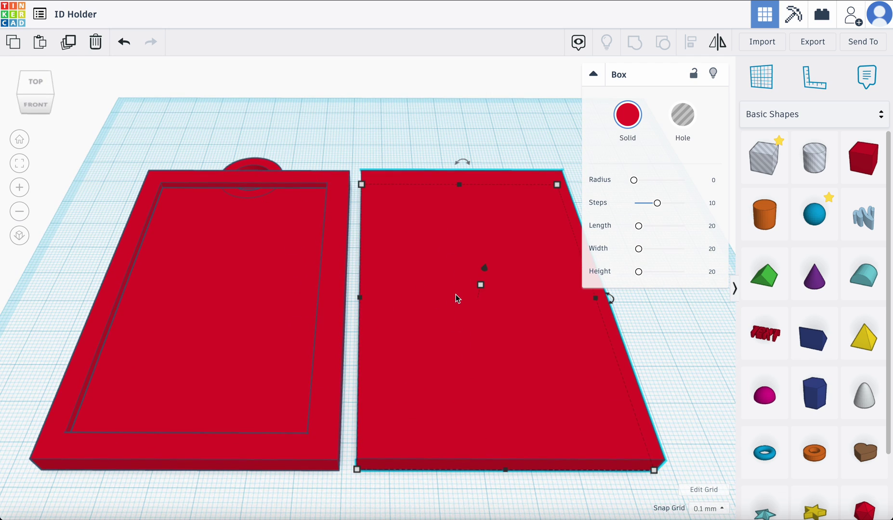
left_click(345, 135)
right_click_drag(431, 243, 426, 221)
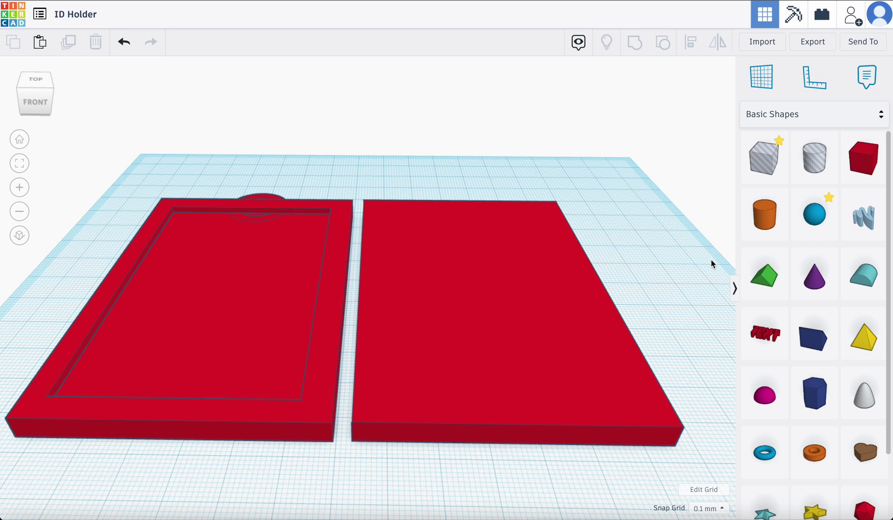
Place a hole box on the new plate, set its long side to 83.16 mm and shift it back over the plate.
left_click_drag(765, 157, 456, 321)
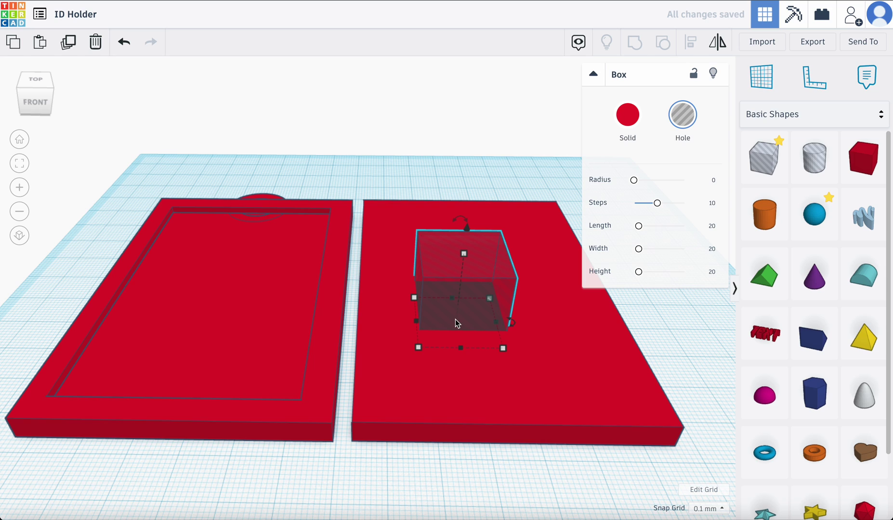
mouse_move(420, 350)
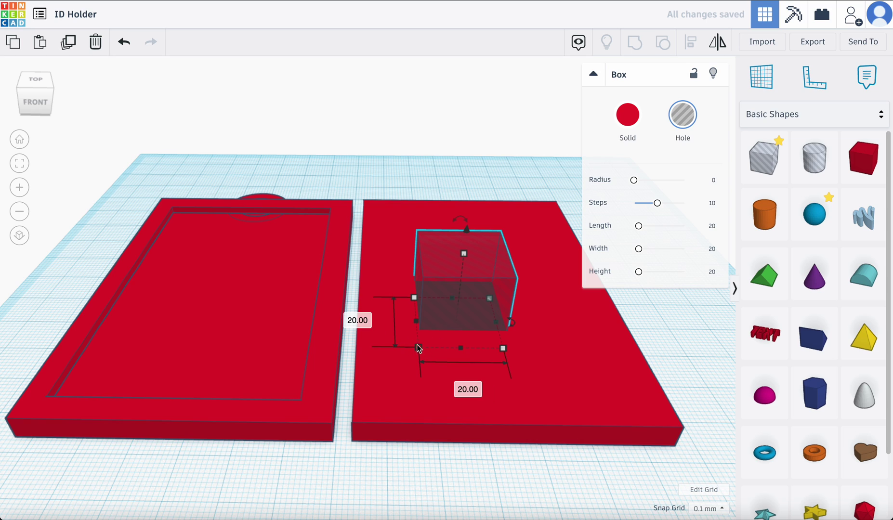
left_click(360, 320)
type("8")
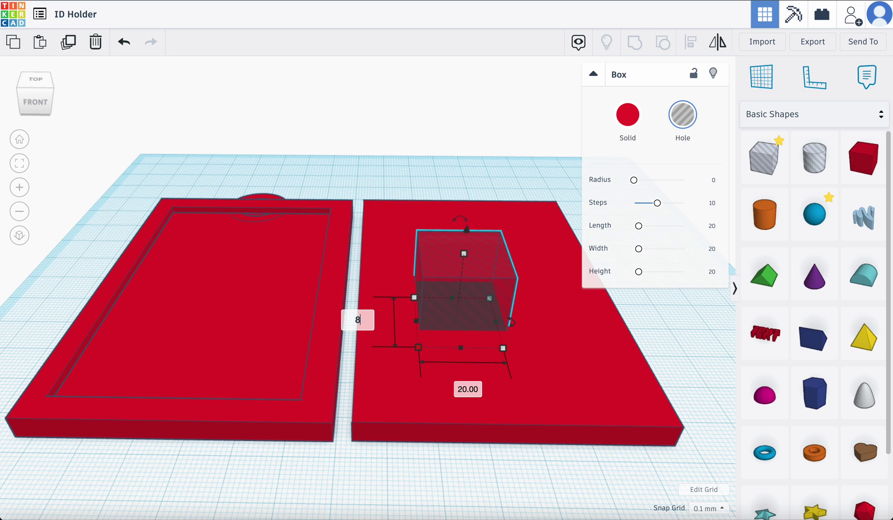
type("3.16")
key("Return")
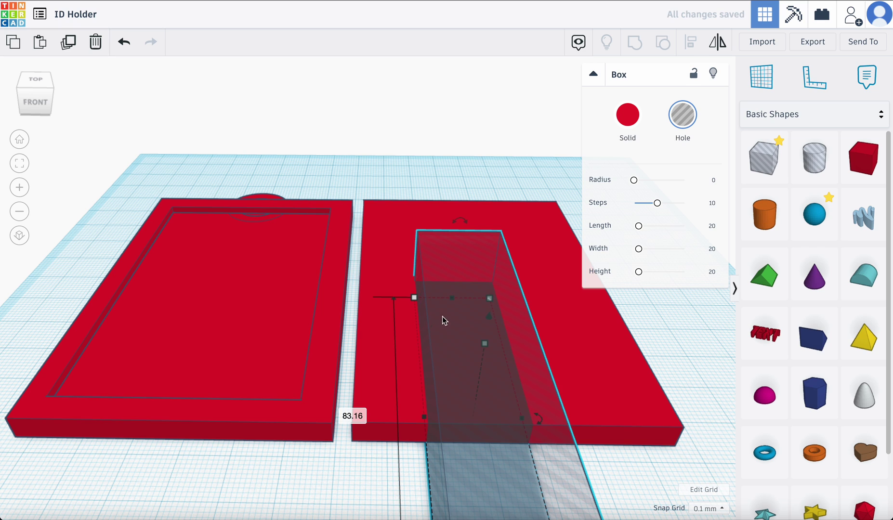
mouse_move(434, 278)
left_click_drag(434, 278, 413, 238)
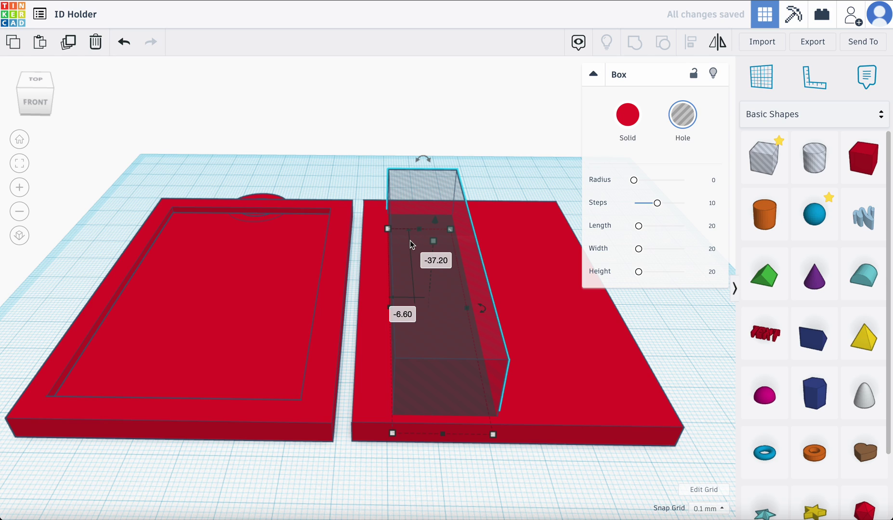
Set the hole box's width to 51.3 mm and shift it about 3.9 mm toward the plate edge nearest the holder.
mouse_move(494, 435)
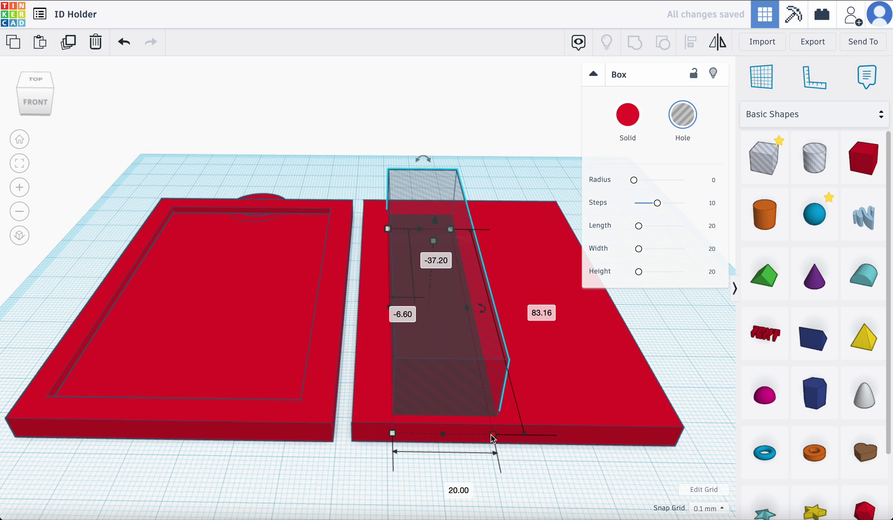
left_click(444, 486)
type("51.3")
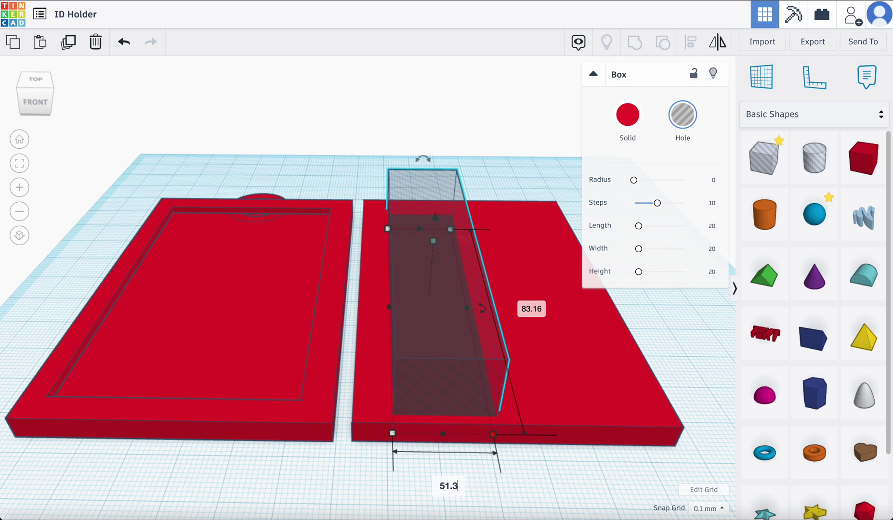
key("Return")
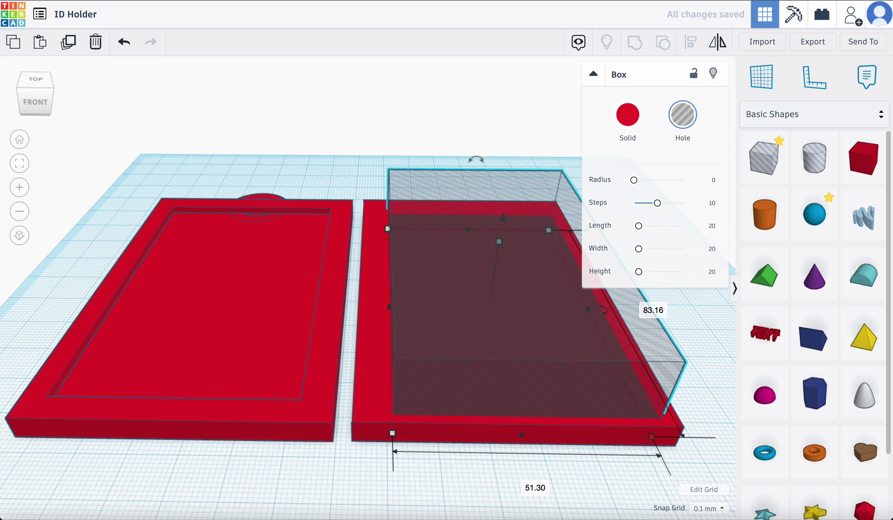
left_click_drag(482, 389, 463, 389)
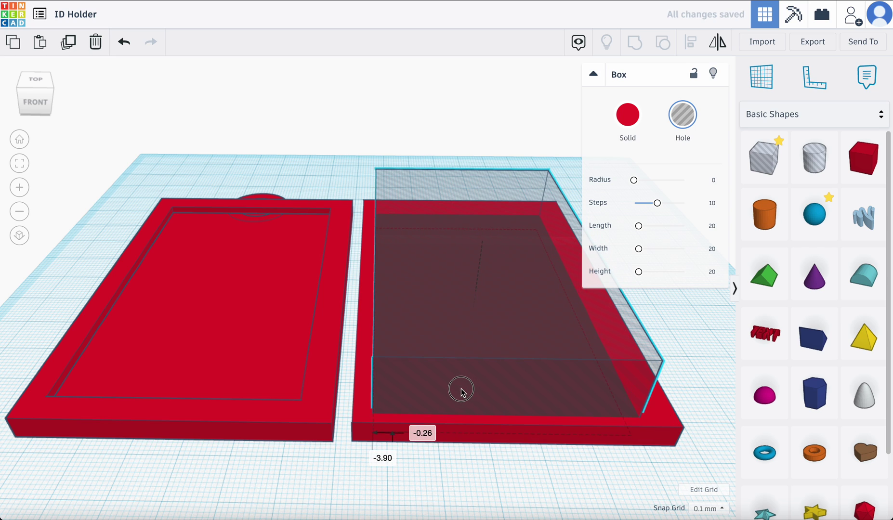
Set the hole box's height to 8 mm, collapse its shape settings and deselect it.
mouse_move(481, 241)
left_click(528, 274)
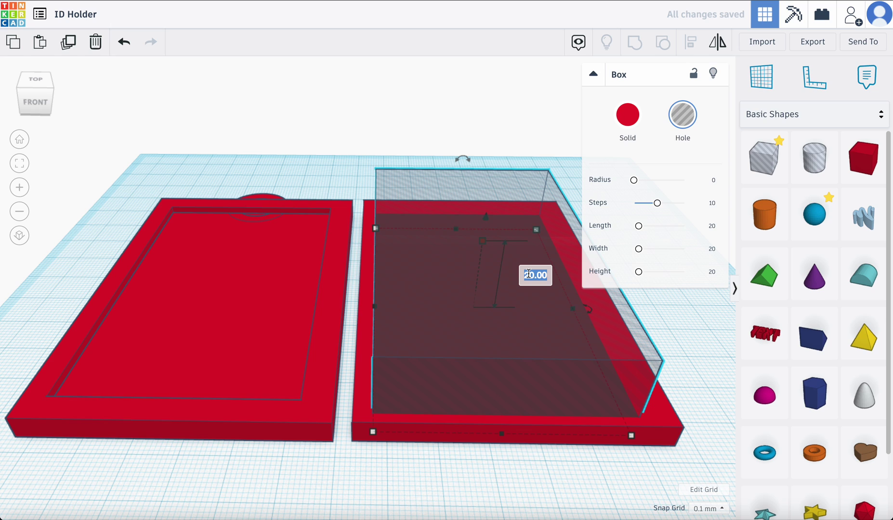
type("8")
key("Return")
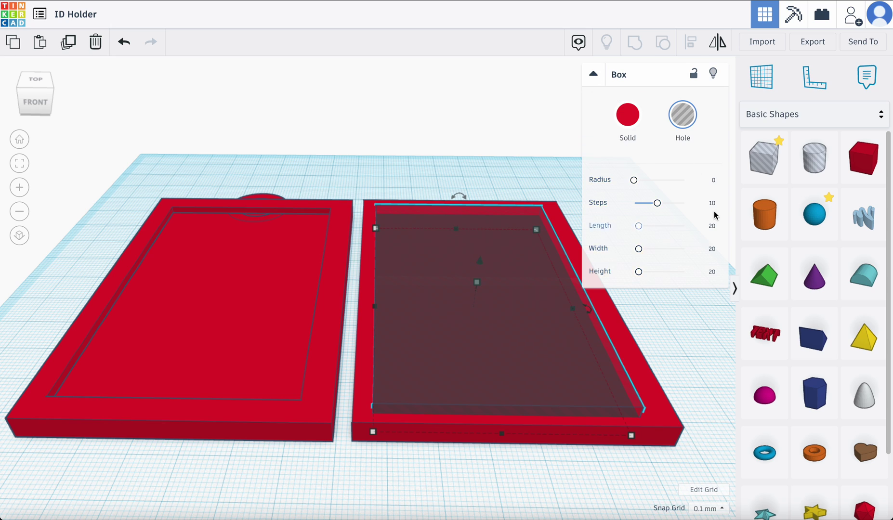
left_click(595, 76)
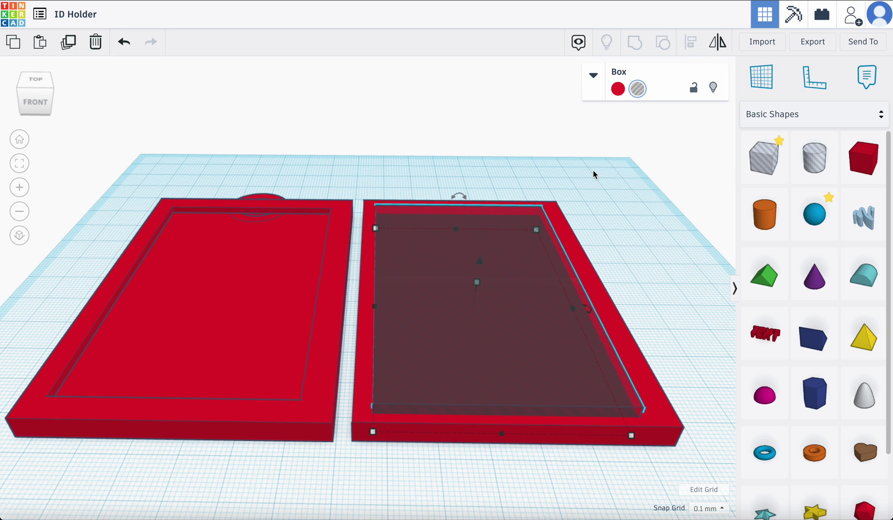
left_click(499, 177)
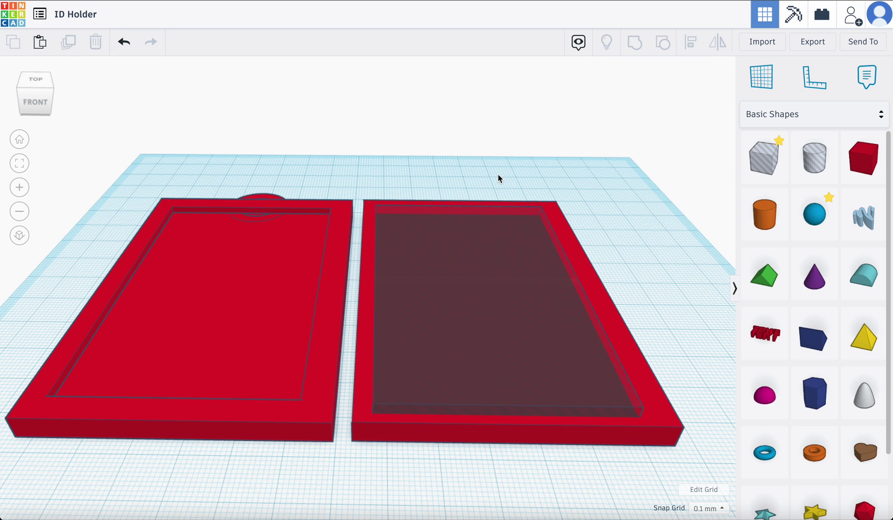
left_click(488, 284)
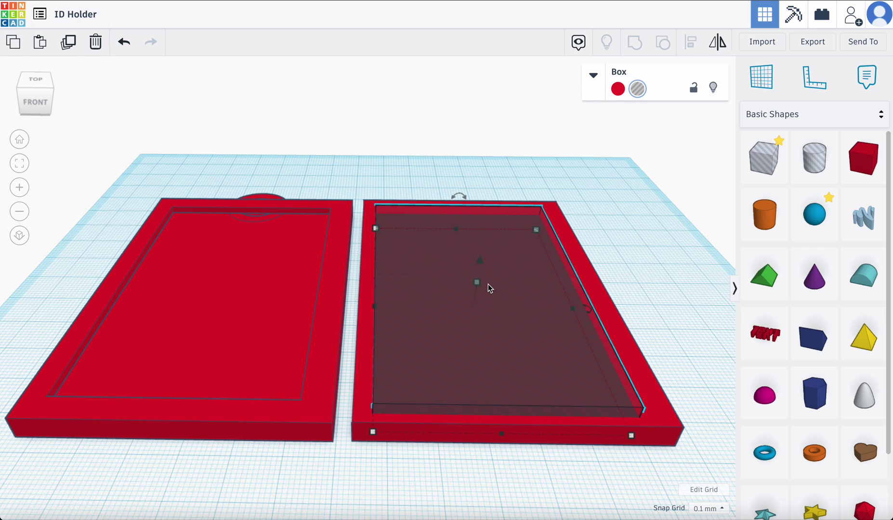
left_click(581, 286)
right_click_drag(610, 281, 526, 295)
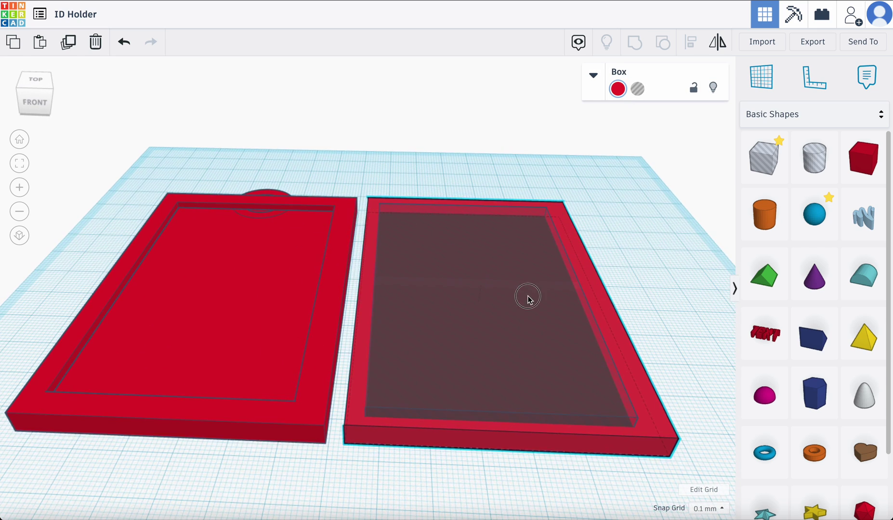
left_click(527, 296)
left_click(581, 284)
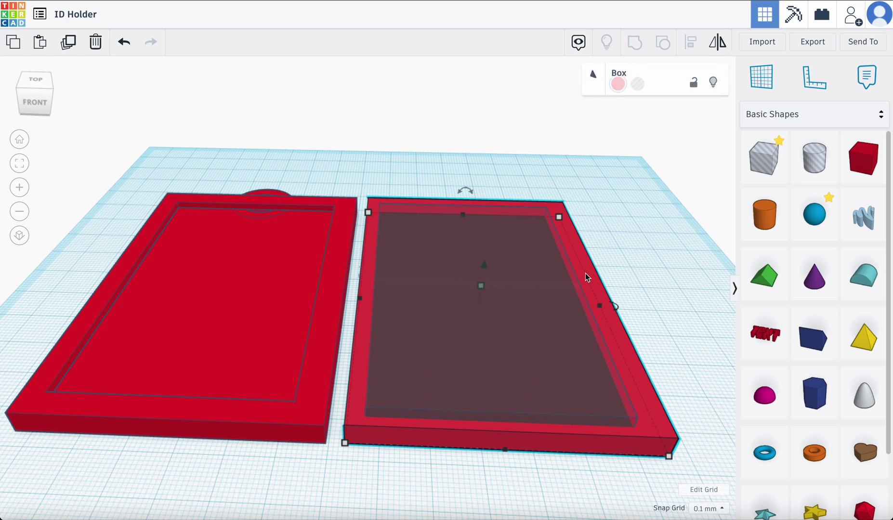
left_click(611, 266)
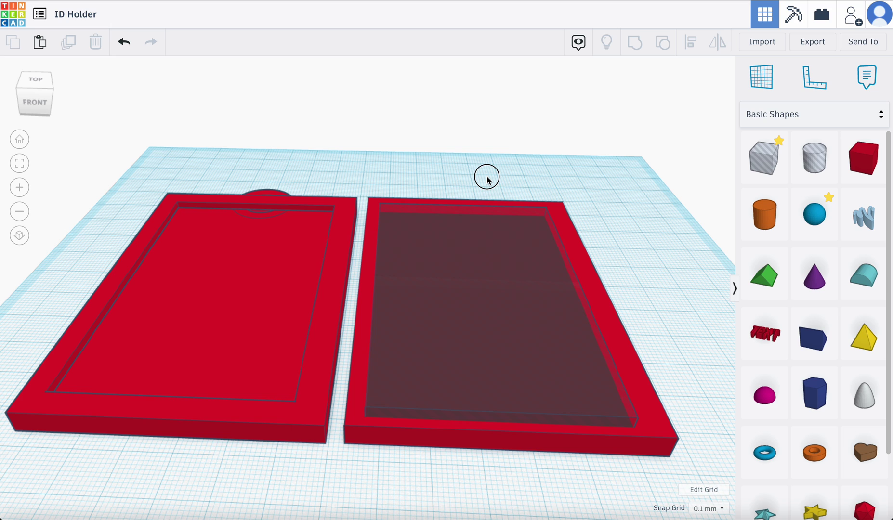
left_click_drag(486, 177, 607, 274)
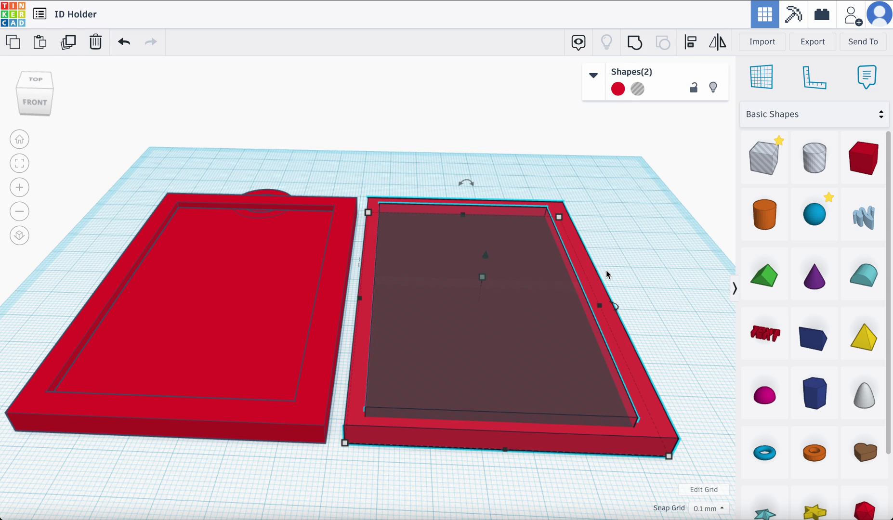
left_click(585, 199)
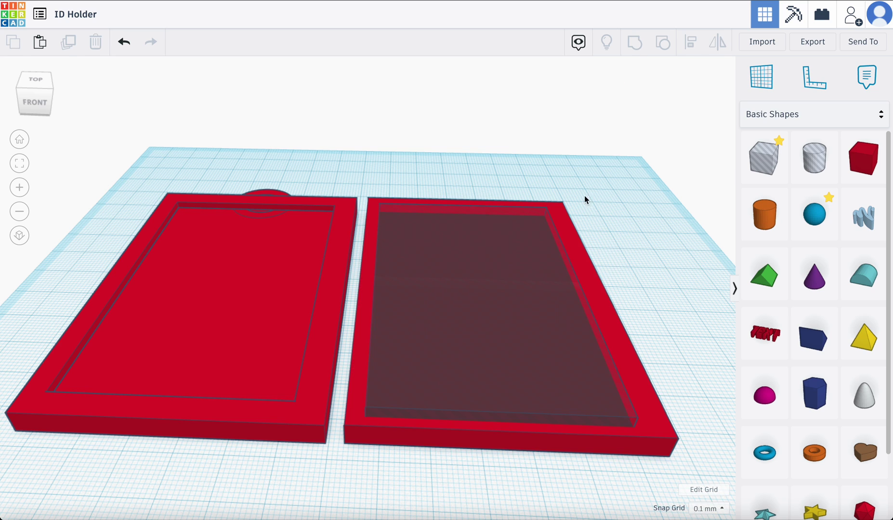
Align the hole box with the new plate so both are centred on each other across the width and the length.
left_click(564, 210)
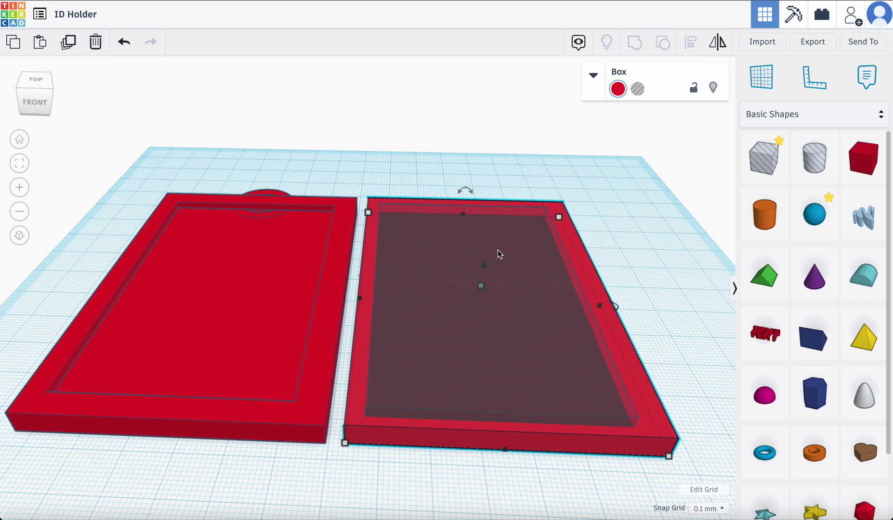
left_click_drag(497, 186, 593, 268)
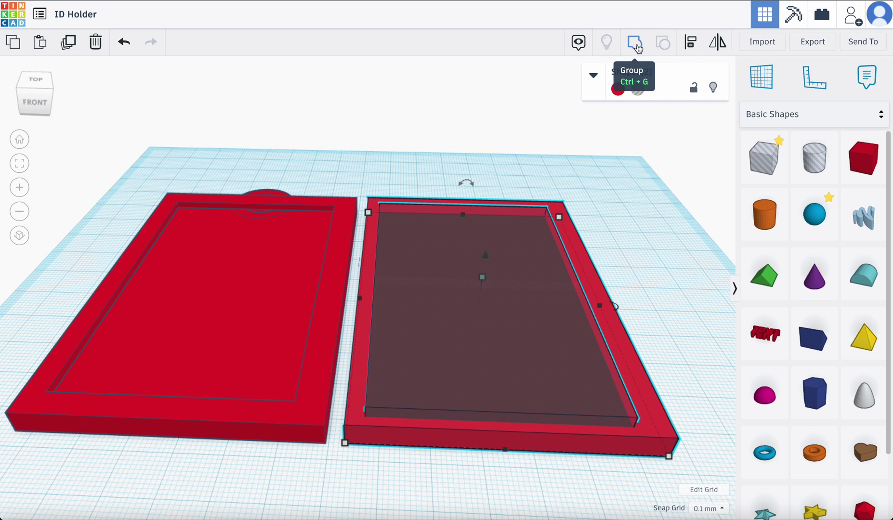
left_click(691, 44)
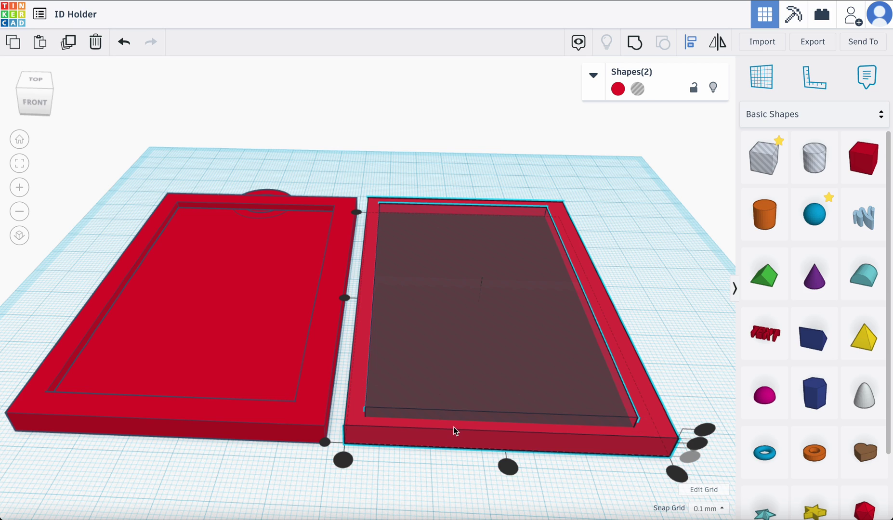
left_click(508, 466)
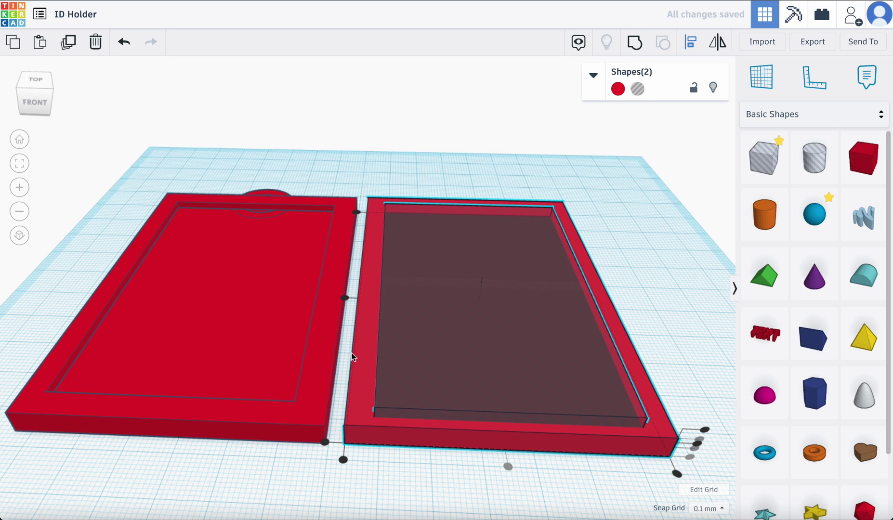
right_click_drag(298, 312, 527, 338)
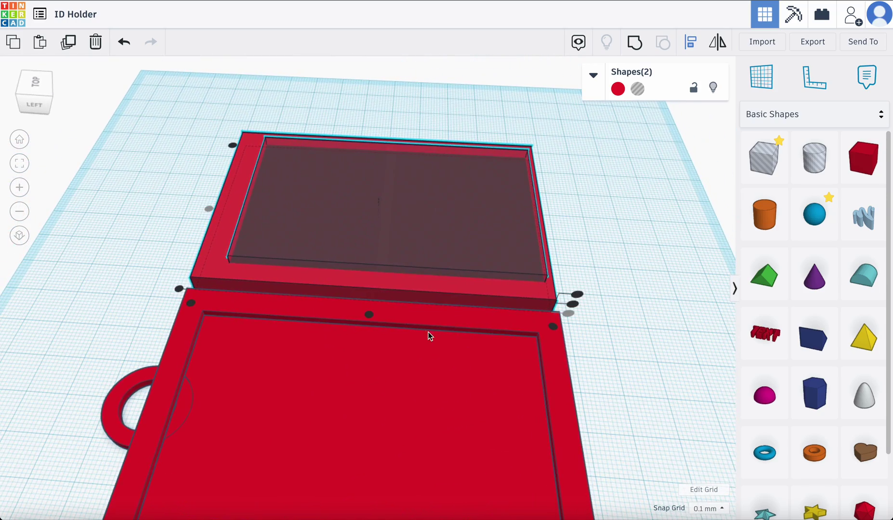
left_click(368, 317)
right_click_drag(412, 272, 492, 277)
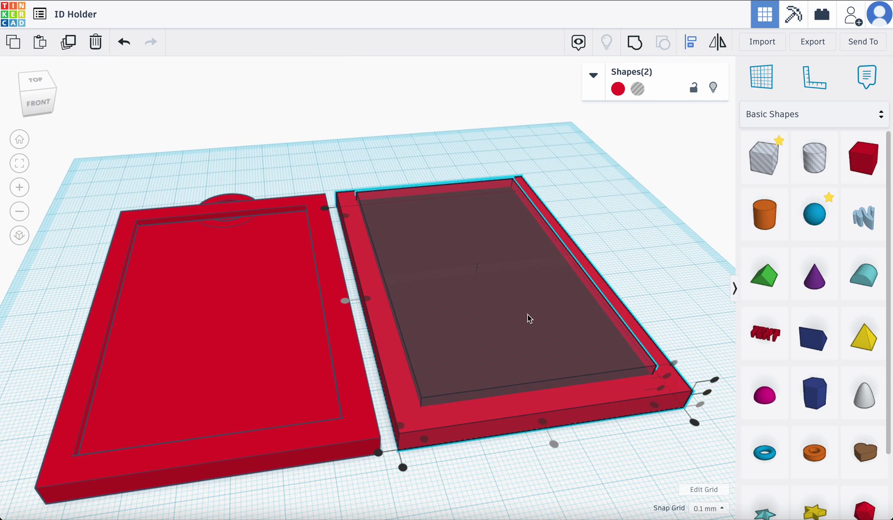
right_click_drag(614, 391, 580, 393)
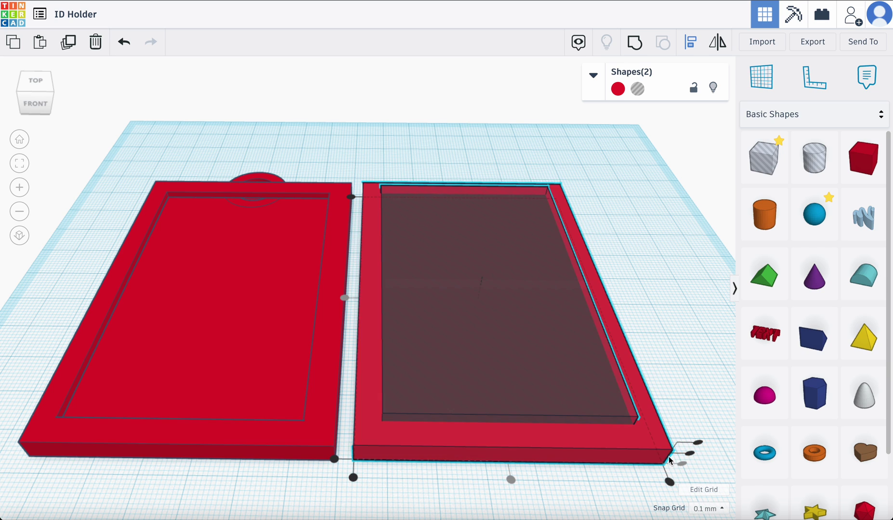
left_click(408, 144)
Set the snap grid to 1.0 mm and raise the hole box 2 mm.
right_click_drag(485, 323, 473, 299)
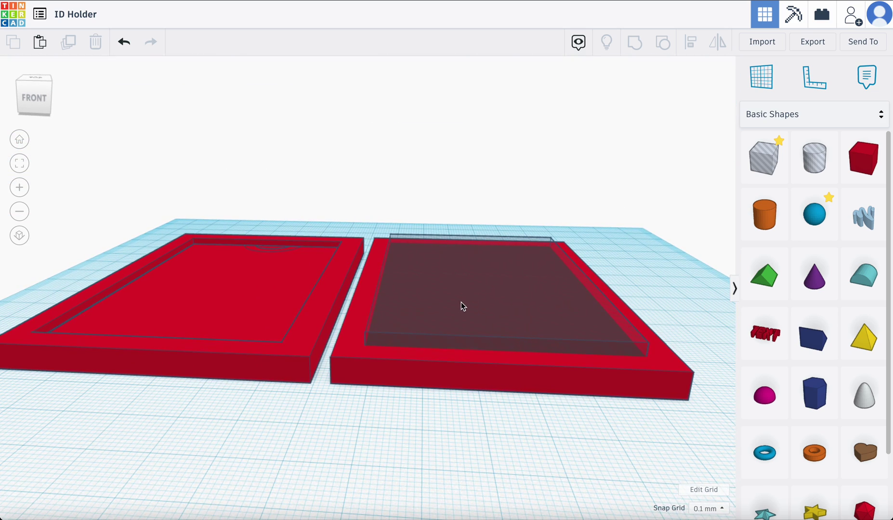
left_click(467, 301)
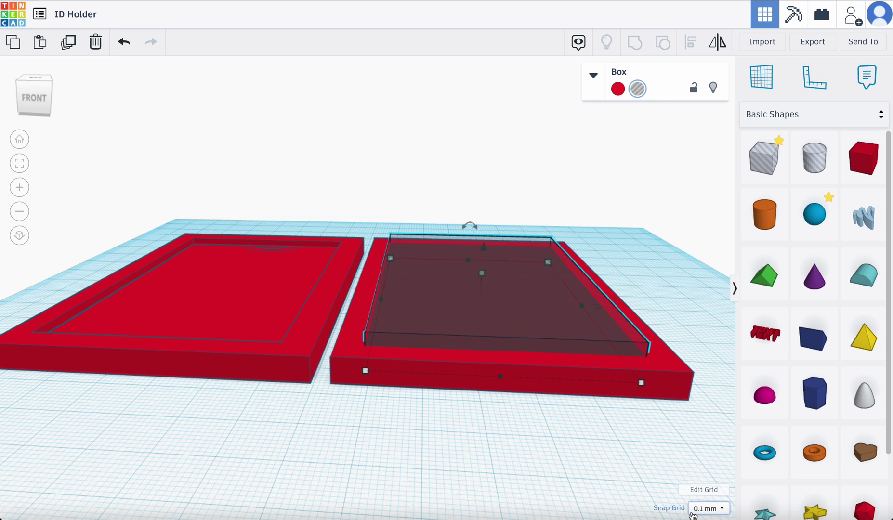
left_click(709, 509)
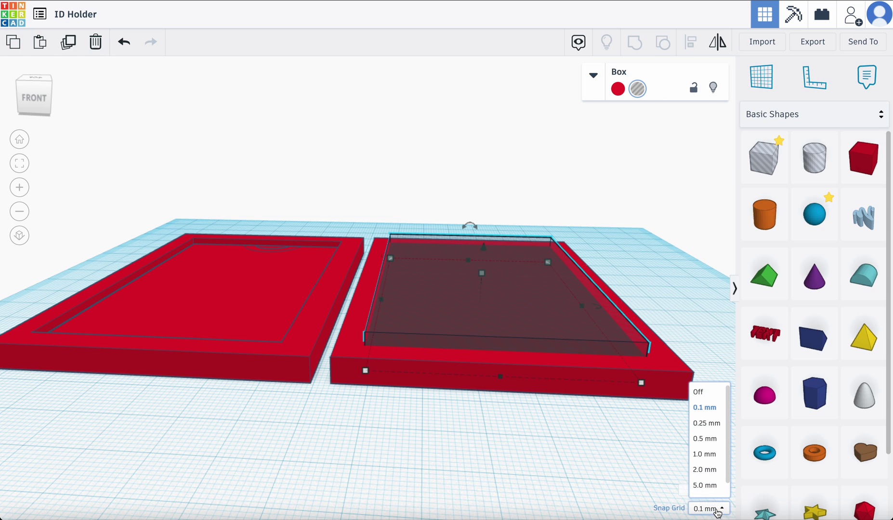
left_click(707, 454)
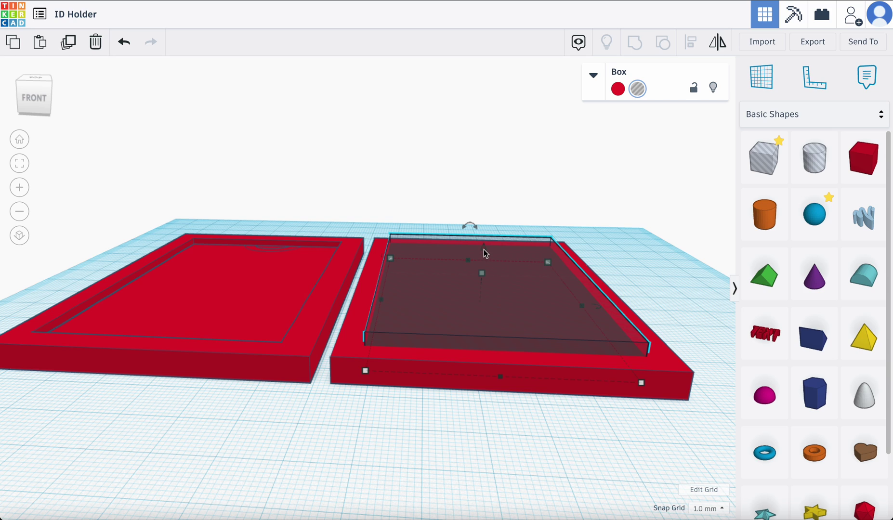
left_click_drag(484, 249, 485, 243)
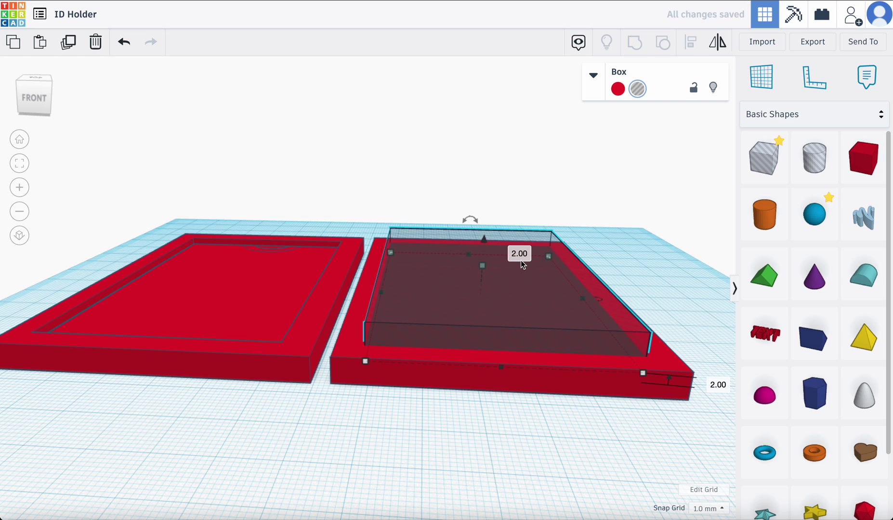
left_click(649, 295)
Group the new plate with the raised hole box to cut the card recess.
right_click_drag(494, 277, 504, 307)
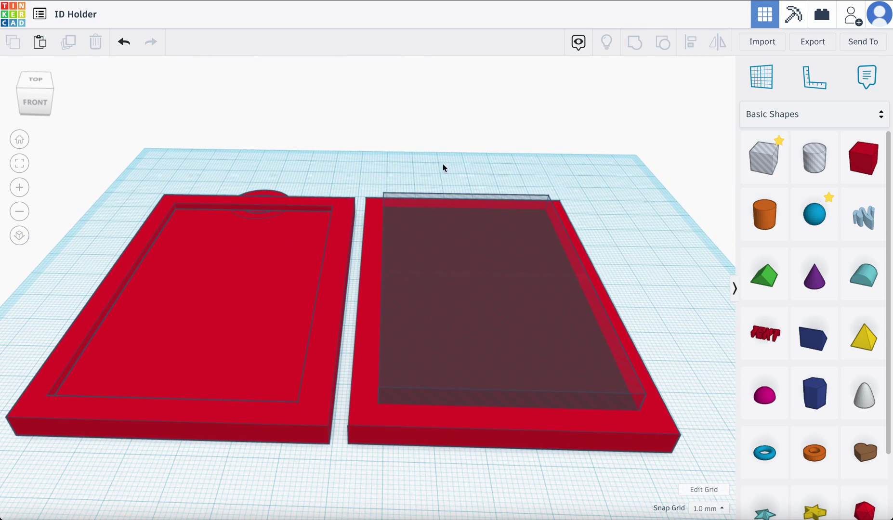
left_click_drag(443, 166, 607, 272)
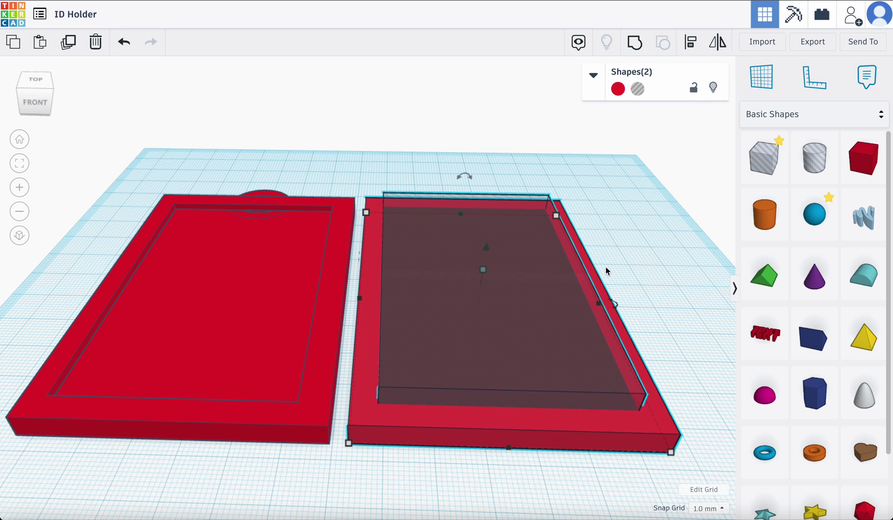
left_click(634, 45)
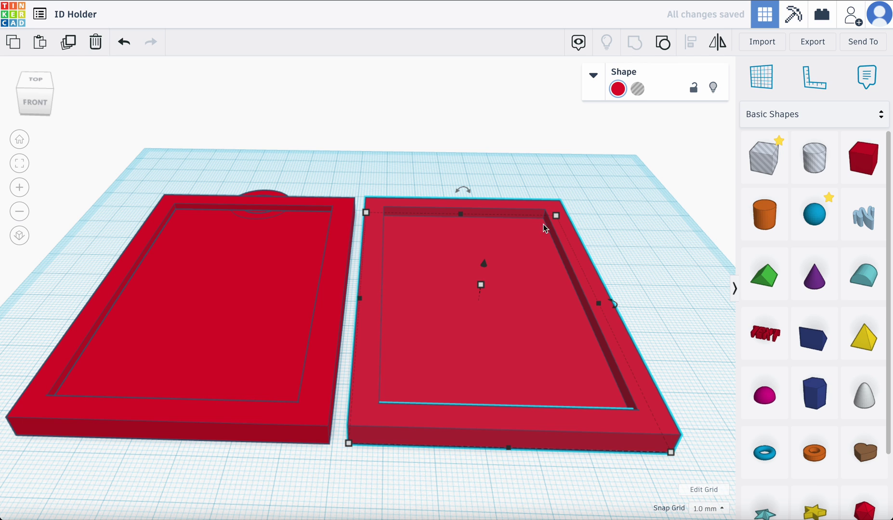
mouse_move(545, 228)
right_mouse_down()
mouse_move(542, 253)
mouse_move(541, 241)
right_mouse_up()
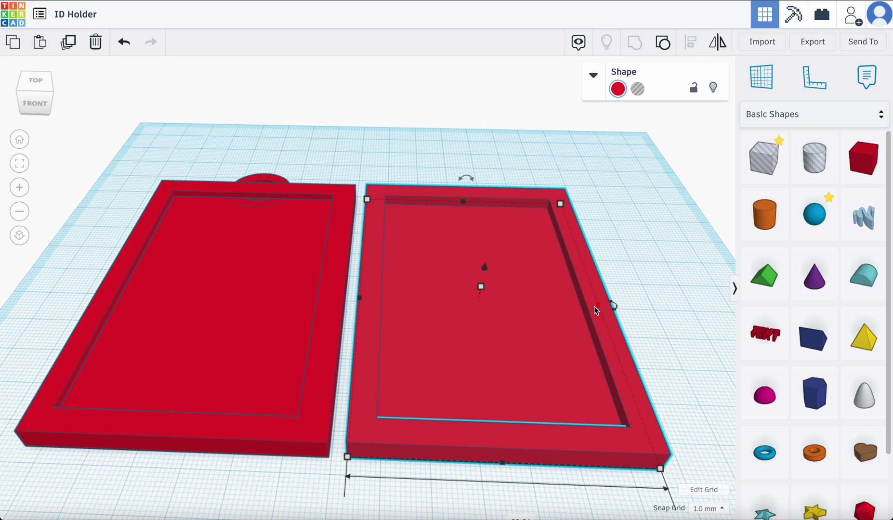
Place another hole box on the new plate, set its width to 56.5 mm and shift it 25 mm sideways back over the plate.
left_click_drag(765, 157, 451, 305)
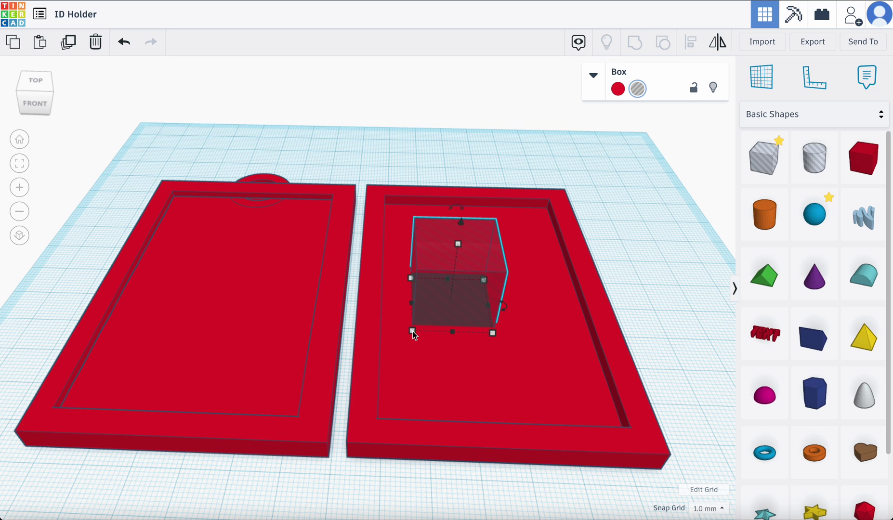
mouse_move(412, 331)
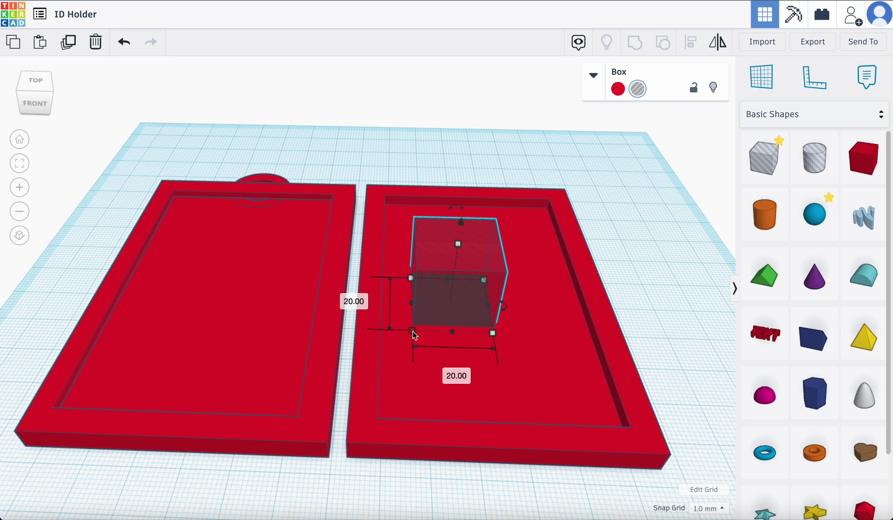
left_click(455, 376)
type("56.5")
key("Return")
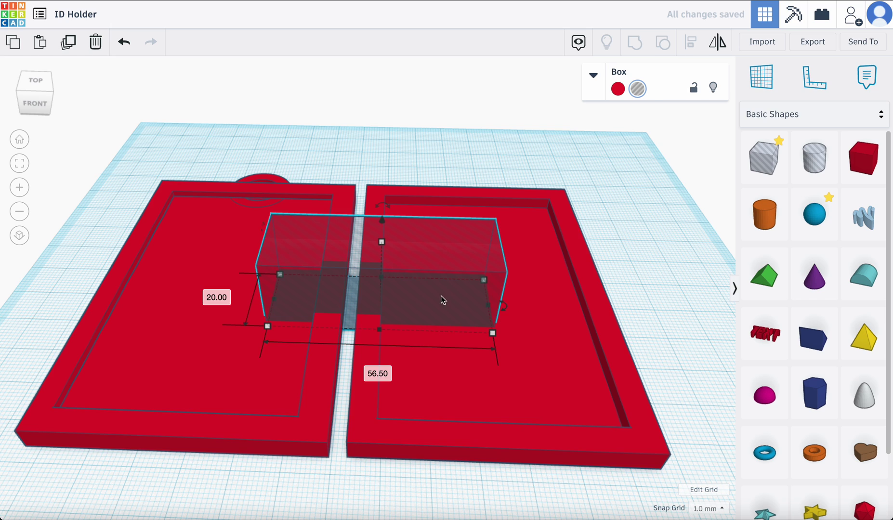
left_click_drag(443, 300, 547, 303)
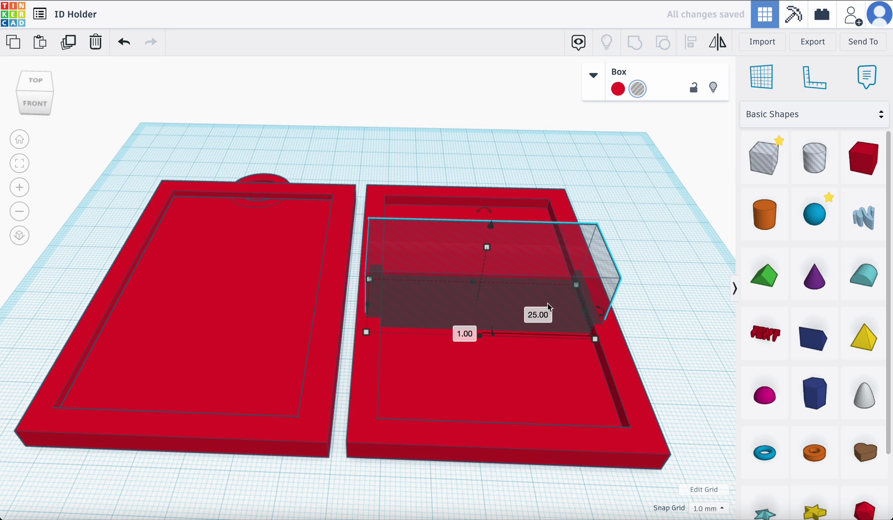
Set the second hole box's length to 90.5 mm and shift it 38 mm toward the plate's far end.
mouse_move(366, 332)
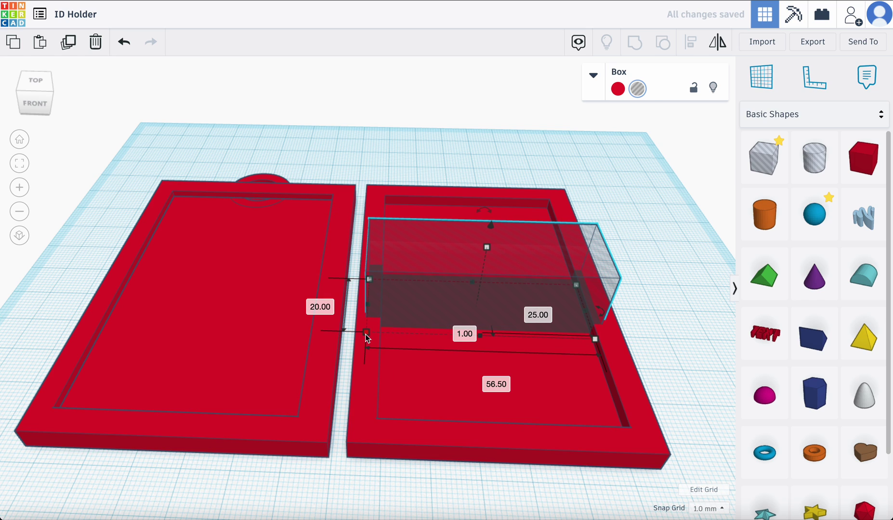
left_click(313, 303)
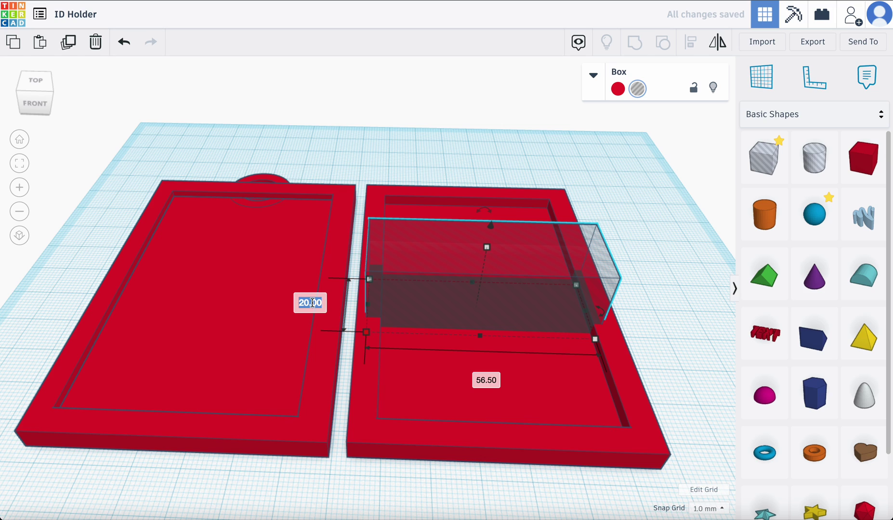
type("90")
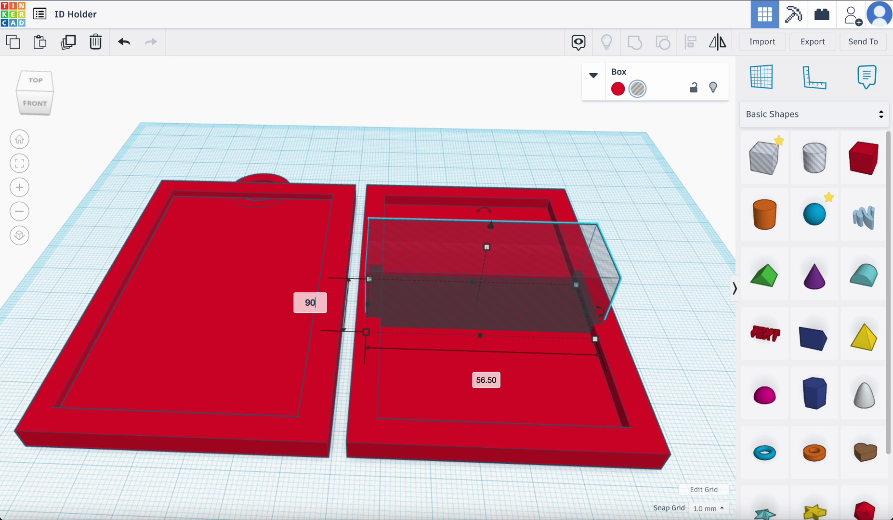
type(".5")
key("Return")
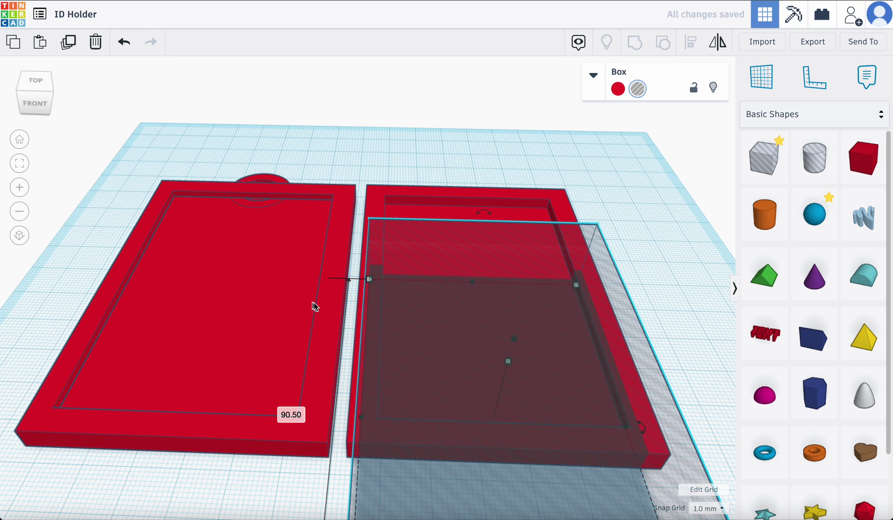
left_click_drag(445, 306, 447, 220)
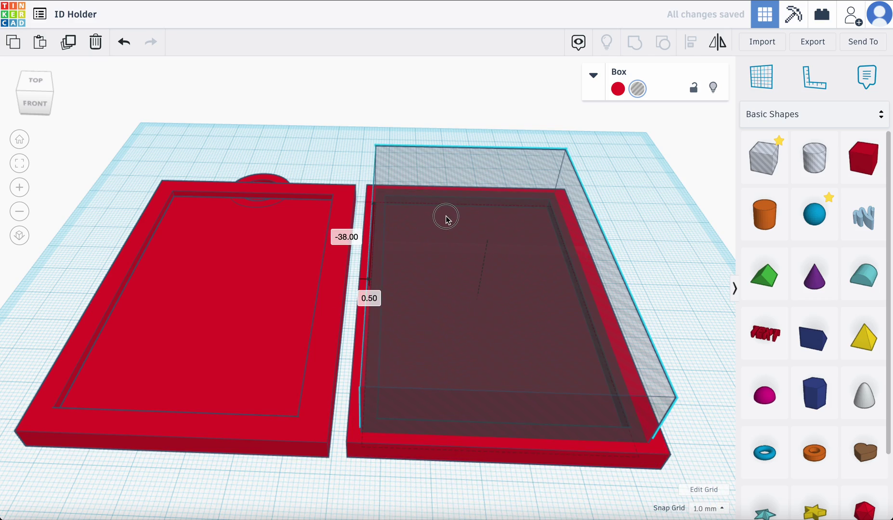
Compare with the card slot in the finished holder's end and open the second hole box's height for editing.
right_click_drag(372, 251, 559, 408)
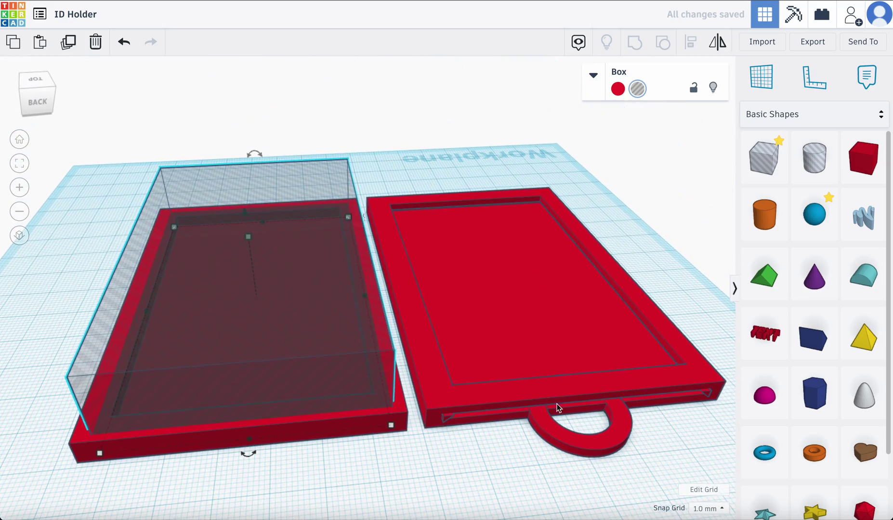
right_click_drag(271, 405, 273, 394)
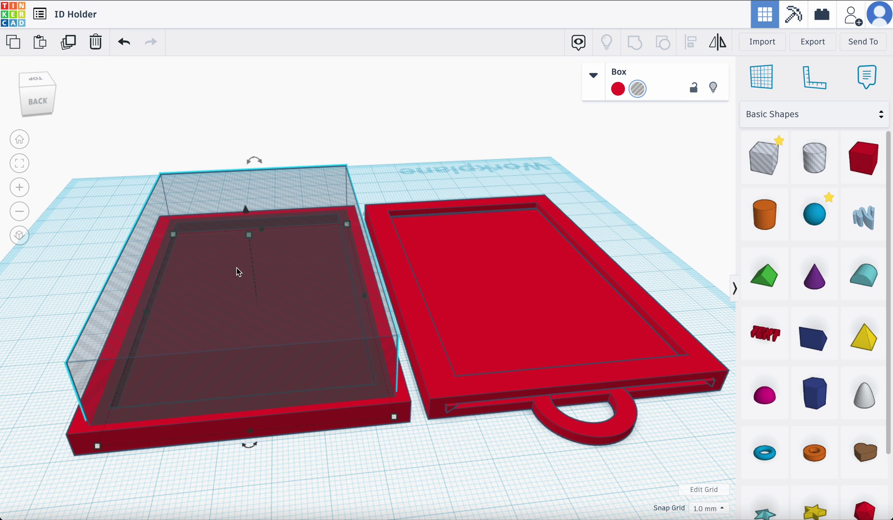
left_click(213, 272)
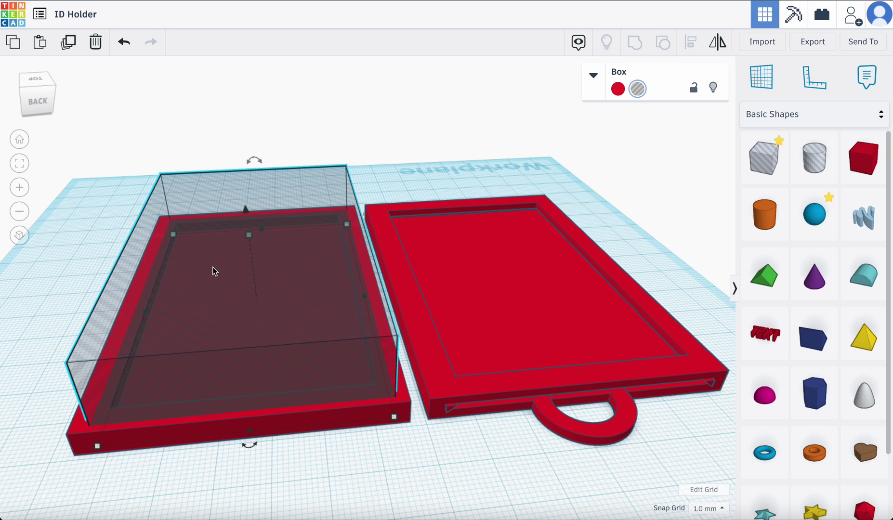
mouse_move(249, 236)
left_click(303, 271)
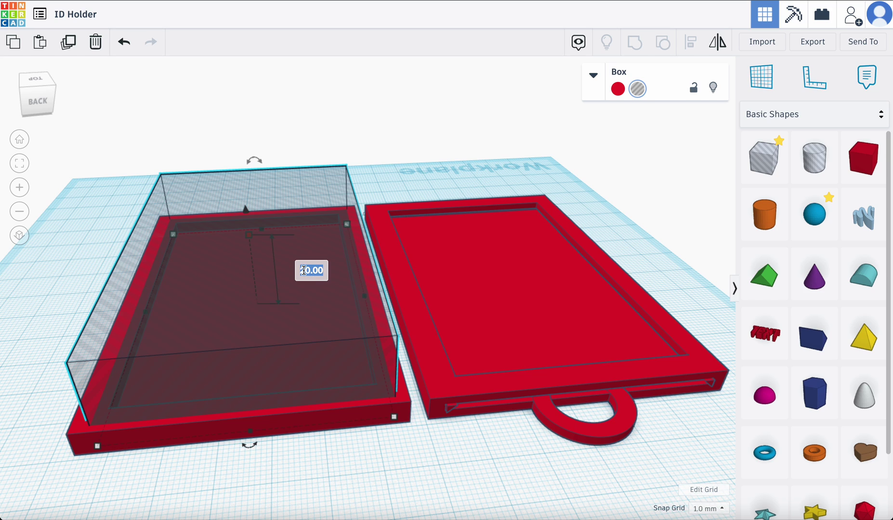
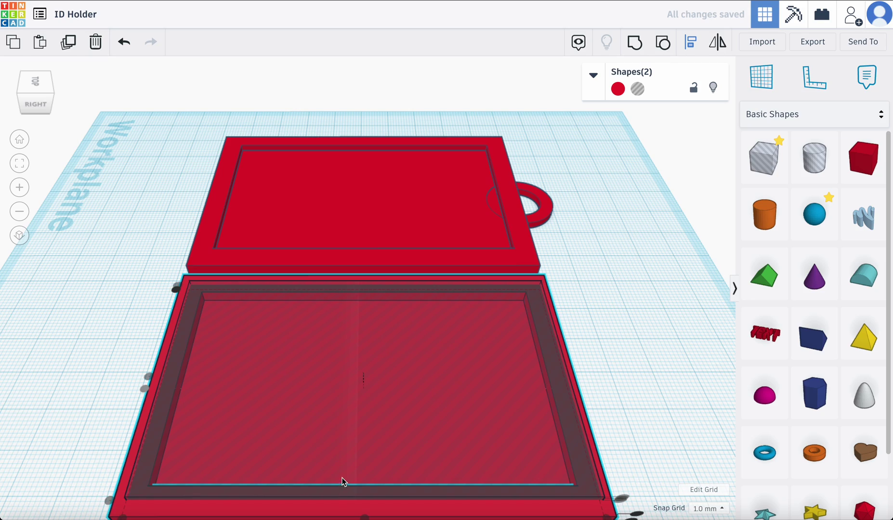
Leave the alignment, select only the shallow hole box in the new plate and set the snap grid to 0.1 mm.
right_click_drag(374, 465, 229, 440)
right_click_drag(357, 407, 355, 410)
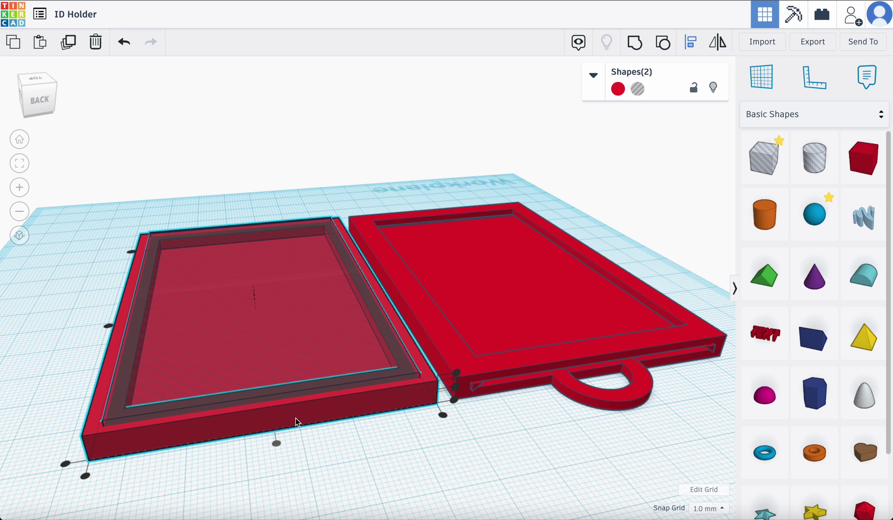
left_click(399, 459)
right_click_drag(399, 456, 326, 427)
left_click(235, 383)
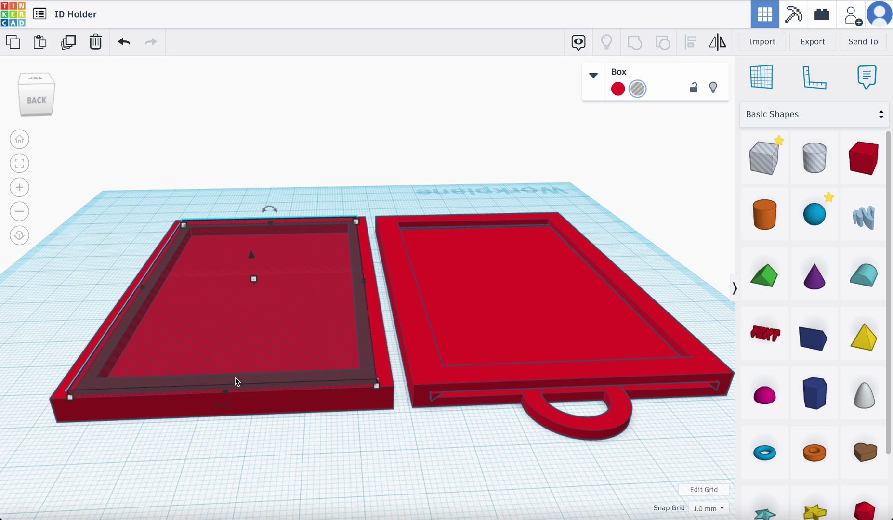
left_click(708, 509)
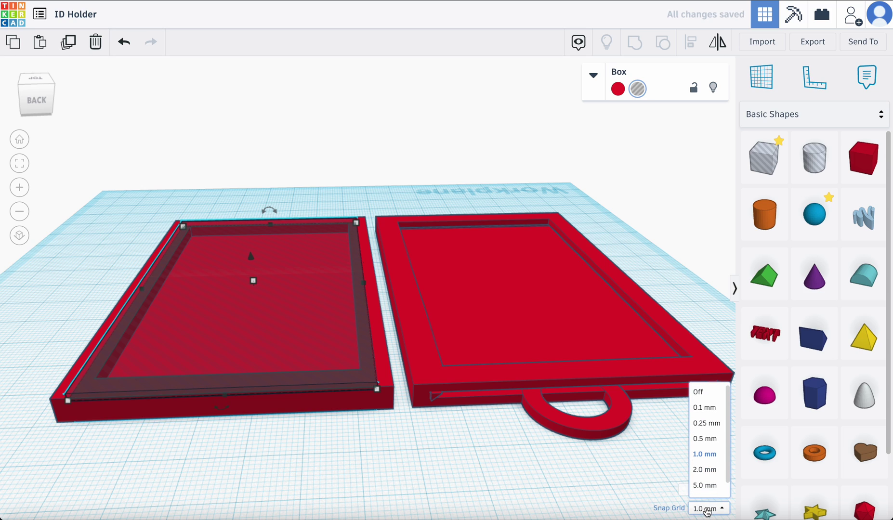
left_click(697, 408)
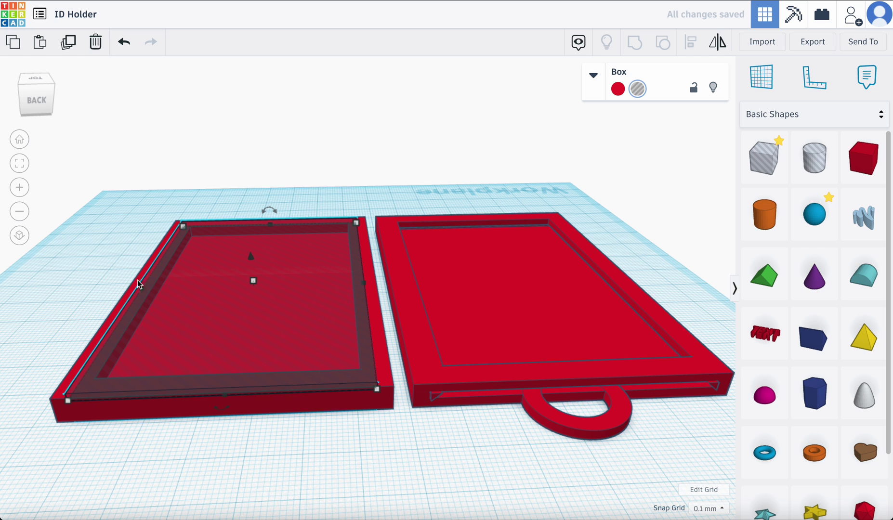
right_click_drag(47, 354, 72, 313)
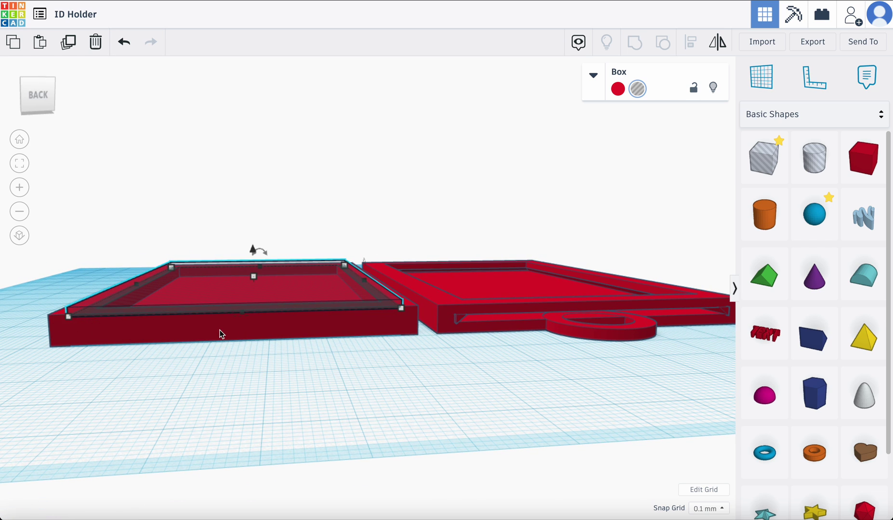
Lower the shallow hole box through the new plate and set its elevation above the workplane to 0 mm.
scroll(220, 333, "up", 5)
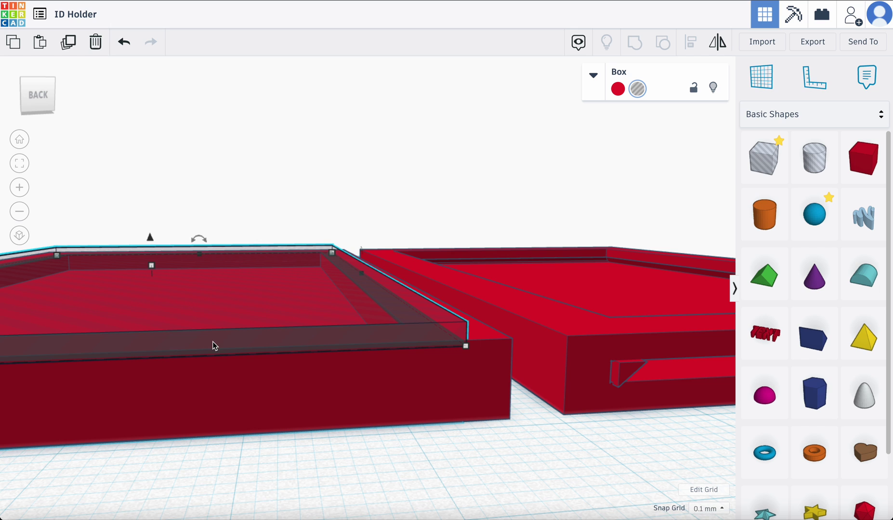
scroll(211, 342, "up", 3)
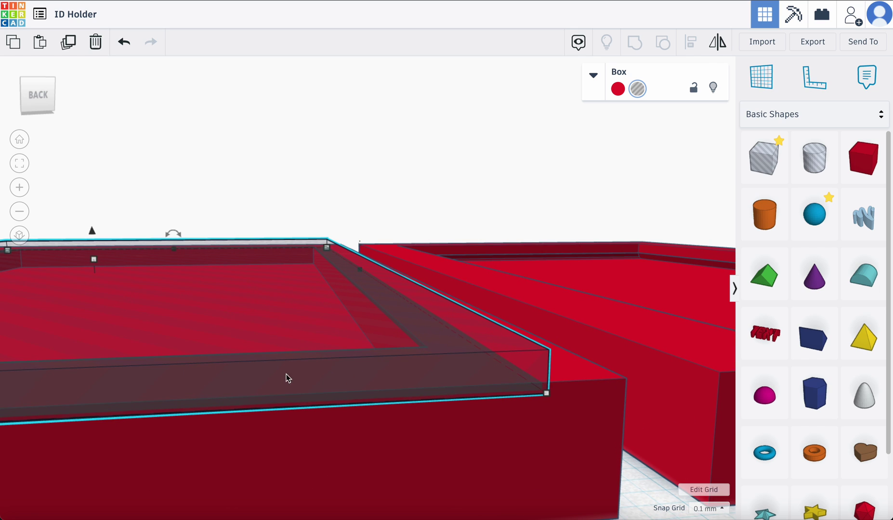
right_click_drag(544, 399, 190, 420)
scroll(190, 417, "down", 3)
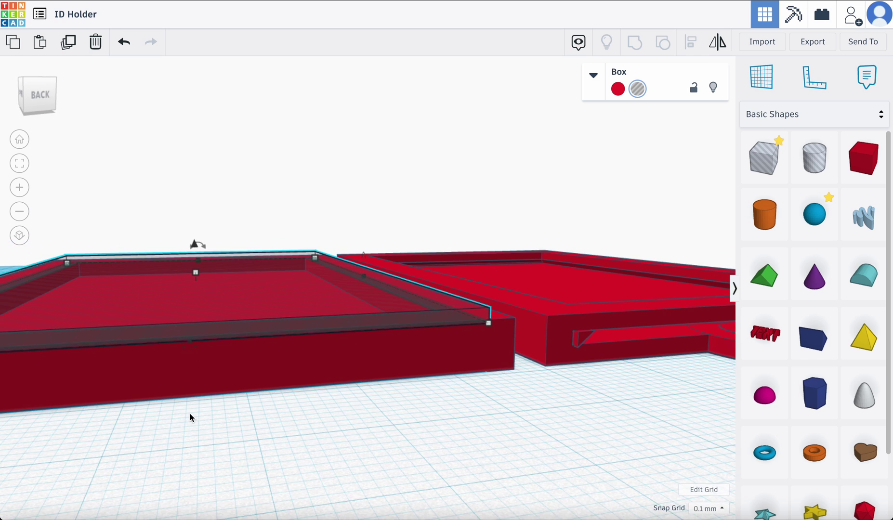
scroll(228, 393, "down", 2)
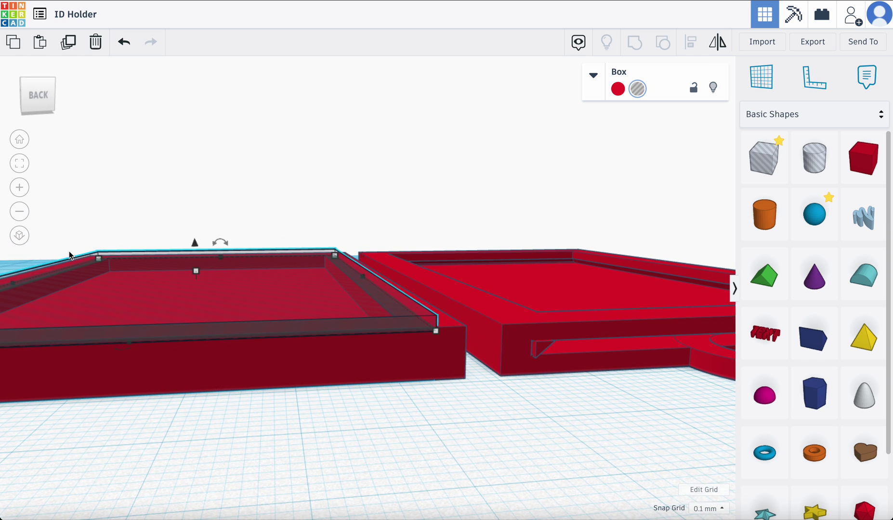
left_click(19, 164)
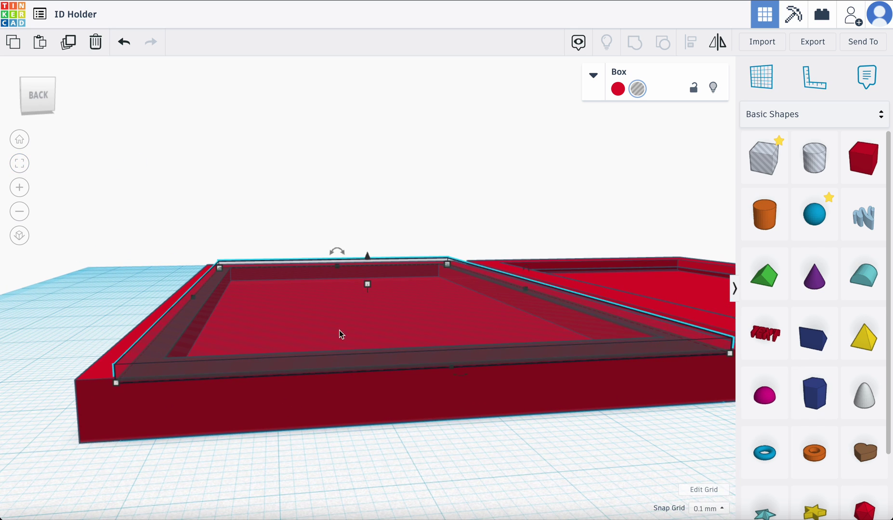
left_click_drag(368, 261, 377, 283)
scroll(406, 312, "down", 3)
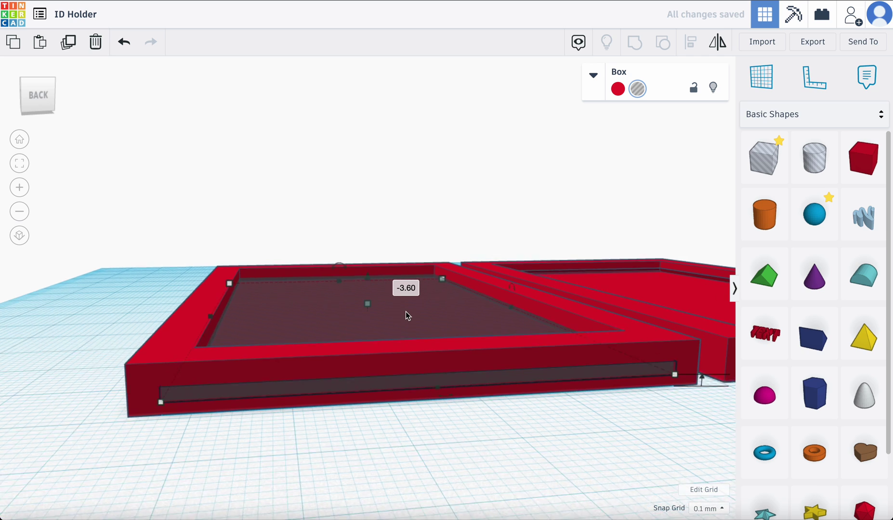
left_click(689, 367)
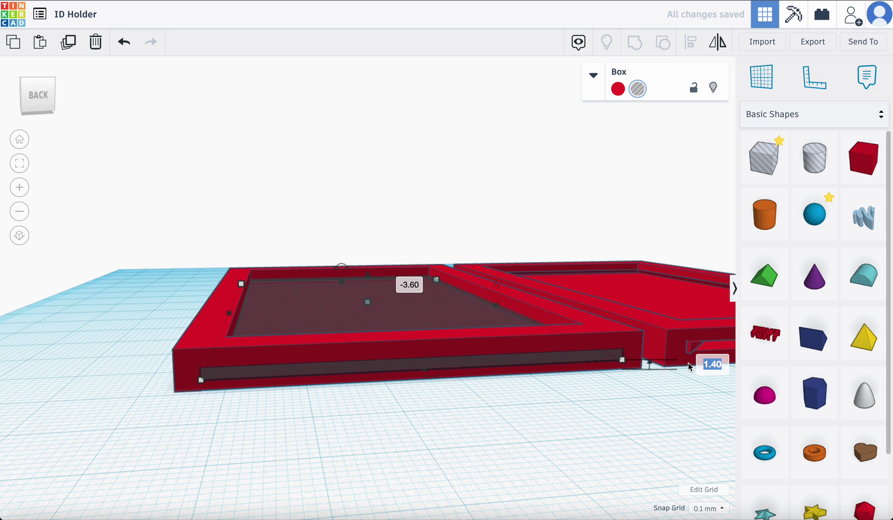
type("0")
key("Return")
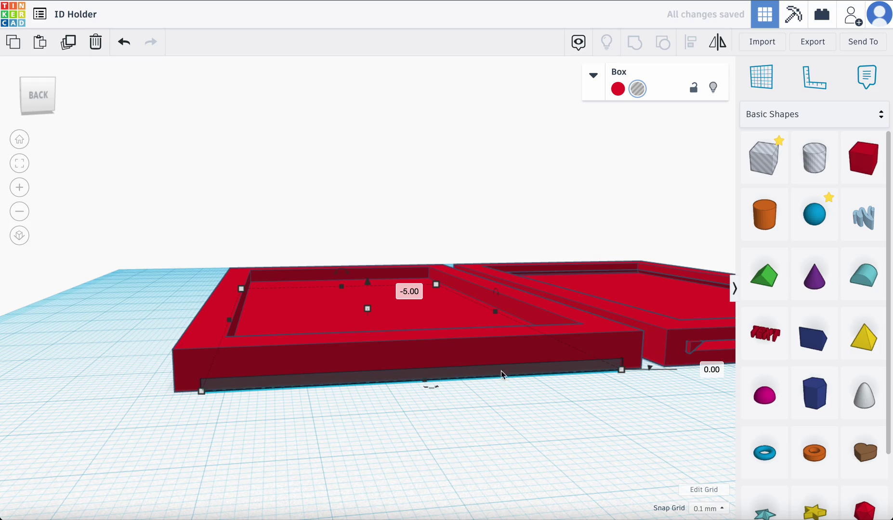
Set the snap grid to 2.0 mm and raise the hole box 2 mm above the workplane.
right_click_drag(390, 397, 373, 402)
left_click(373, 404)
left_click(700, 509)
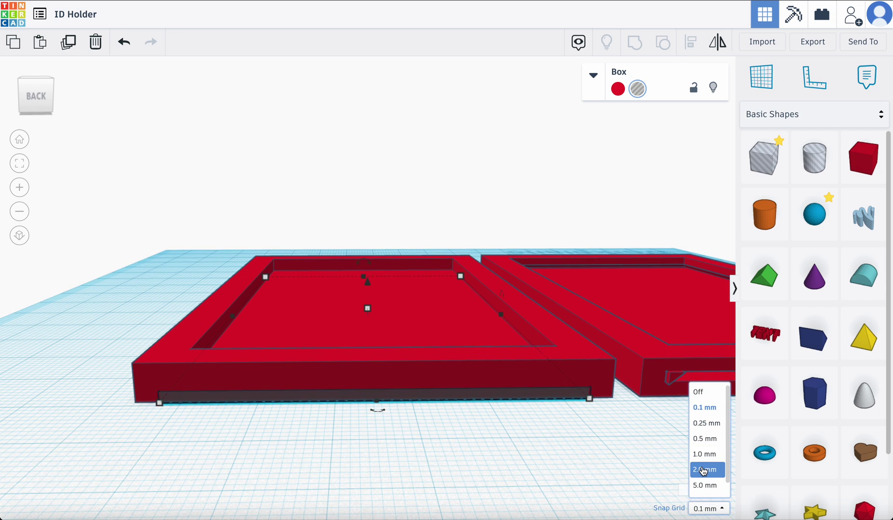
left_click(704, 470)
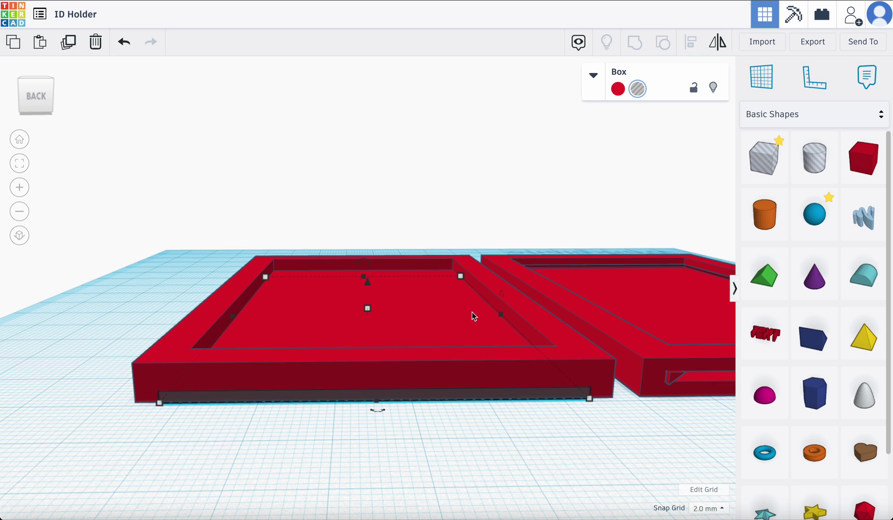
left_click_drag(368, 284, 369, 279)
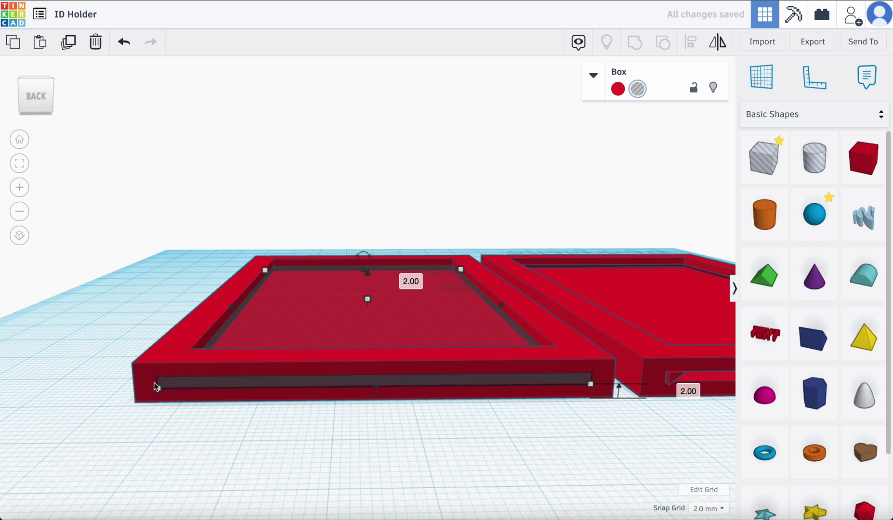
Check the hole box from the side and the slot end, and group it with the new plate to cut the card slot.
right_click_drag(208, 353, 441, 345)
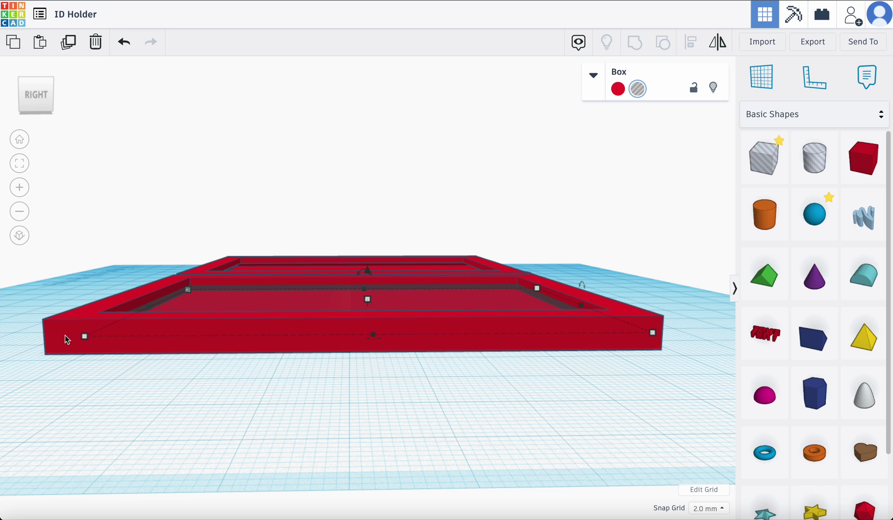
right_click_drag(616, 334, 401, 337)
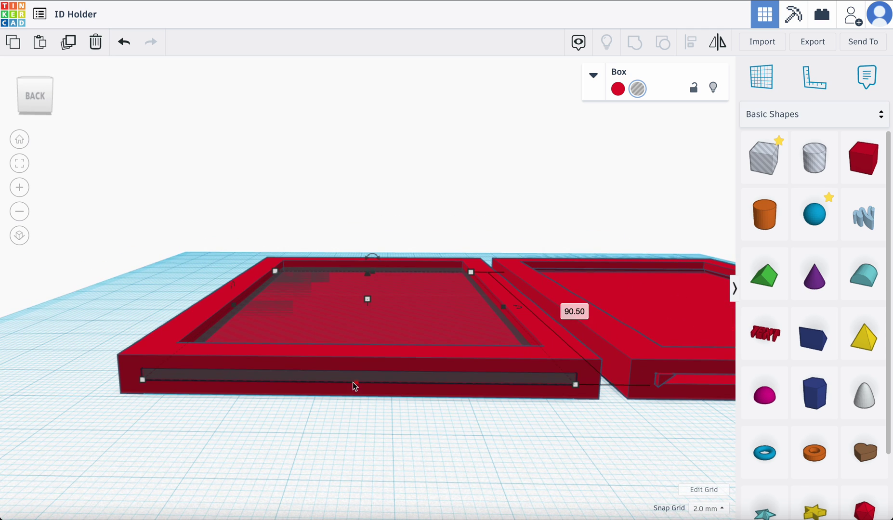
scroll(359, 394, "down", 3)
left_click(371, 375)
mouse_move(371, 375)
right_mouse_down()
mouse_move(369, 392)
mouse_move(379, 379)
right_mouse_up()
right_click_drag(202, 278, 201, 279)
left_click_drag(227, 221, 384, 406)
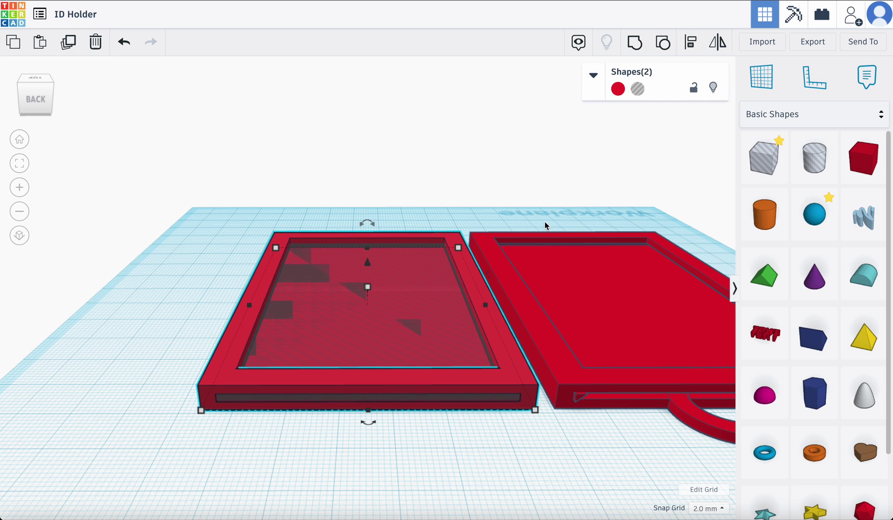
left_click(634, 41)
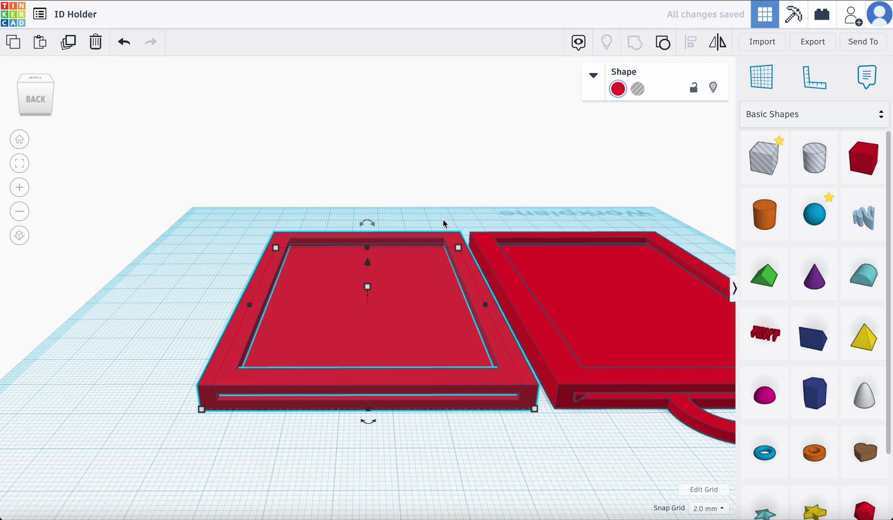
Add a solid cylinder in front of the new holder's slotted end and set its sides to 64.
scroll(435, 214, "down", 2)
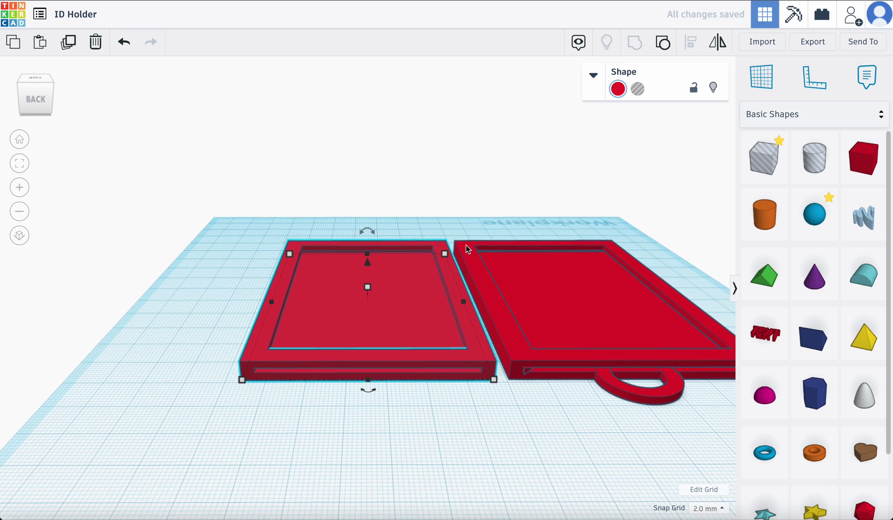
left_click_drag(764, 215, 354, 440)
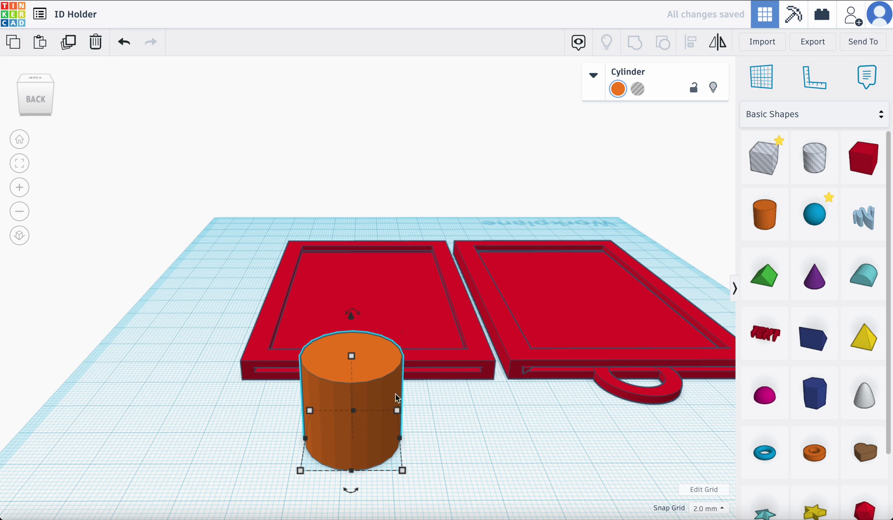
left_click(591, 78)
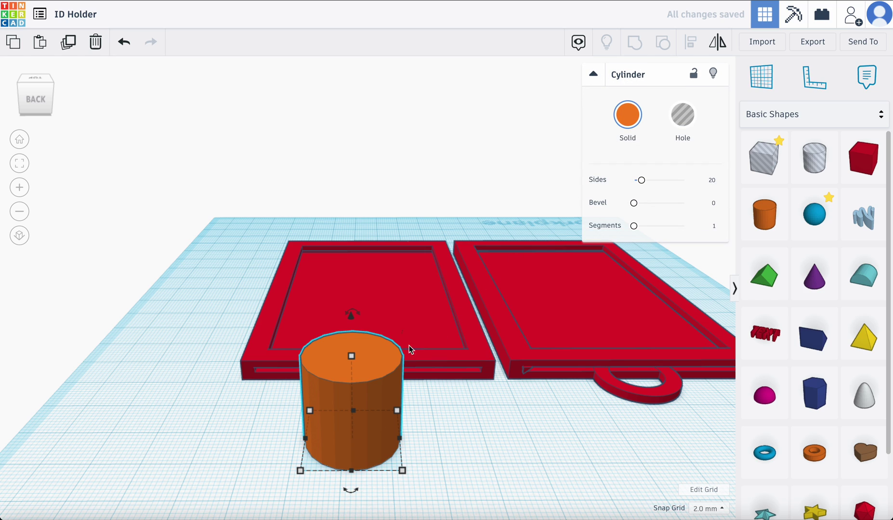
left_click_drag(642, 181, 734, 180)
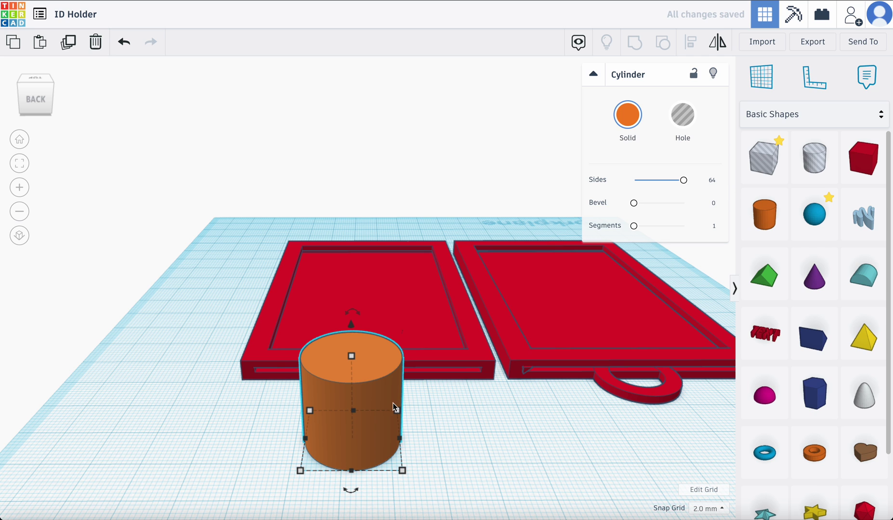
Set the cylinder's height to 1.5 mm to make it a flat disc.
scroll(451, 440, "down", 3)
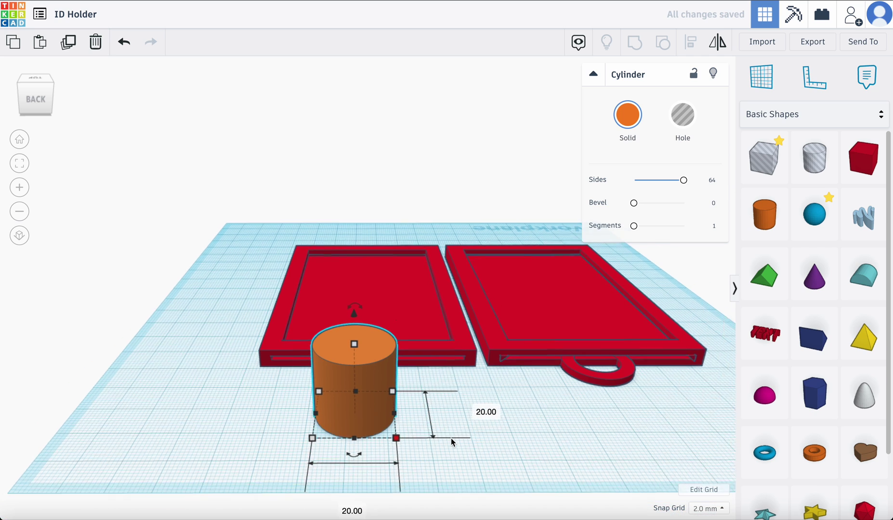
scroll(449, 439, "up", 3)
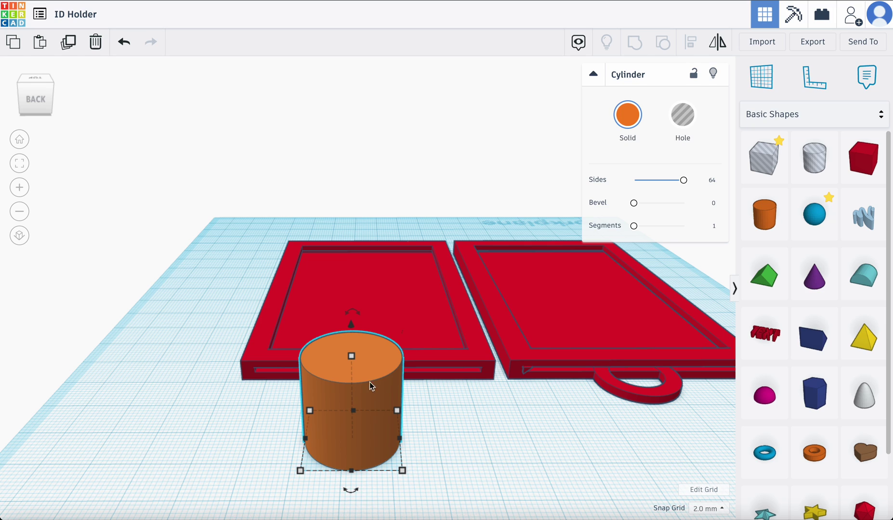
left_click(456, 398)
type("1.5")
key("Return")
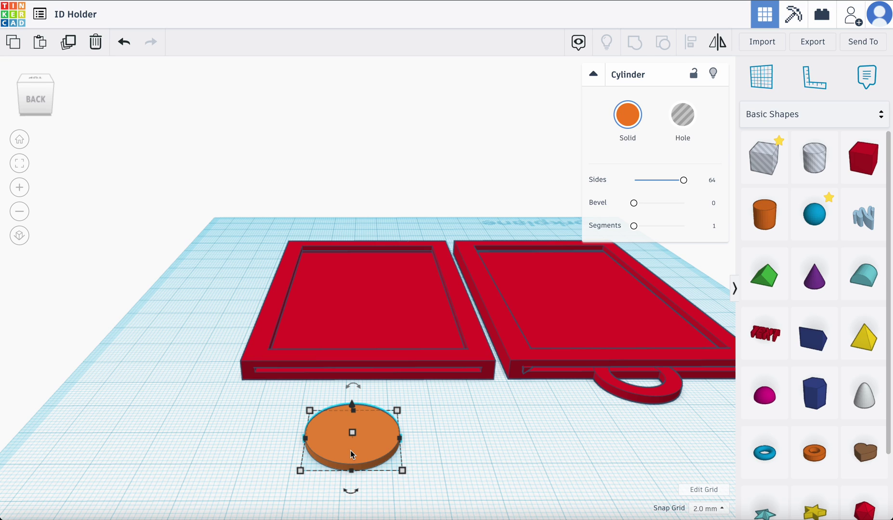
Duplicate the disc and move the copy 22 mm sideways so it is clear of the original.
left_click(69, 47)
key("Right")
key("Right")
key("Right")
key("Right")
key("Right")
key("Right")
key("Right")
key("Right")
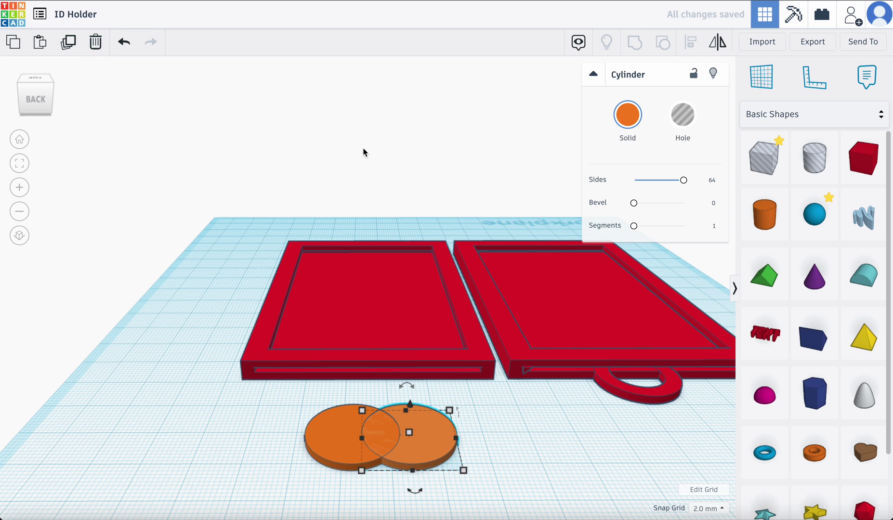
key("Right")
key("Right")
key("Right")
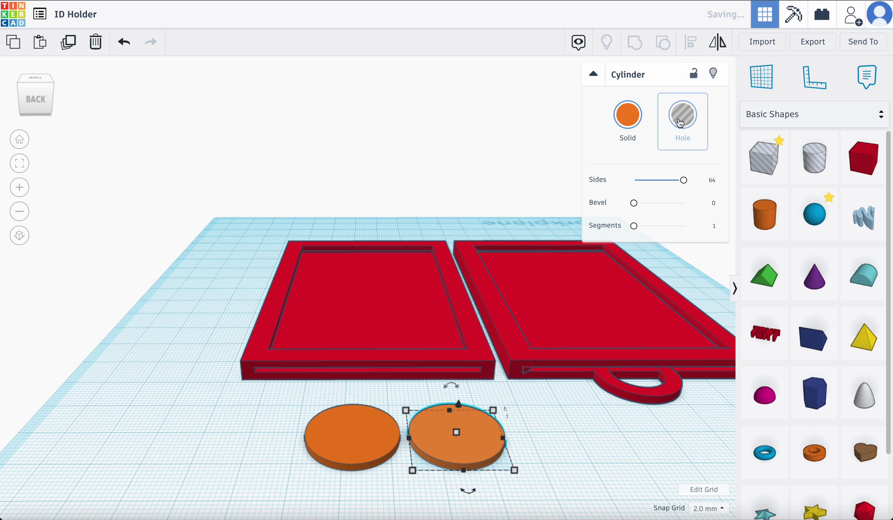
Turn the copied disc into a hole and set its width and length to 13 mm.
left_click(680, 122)
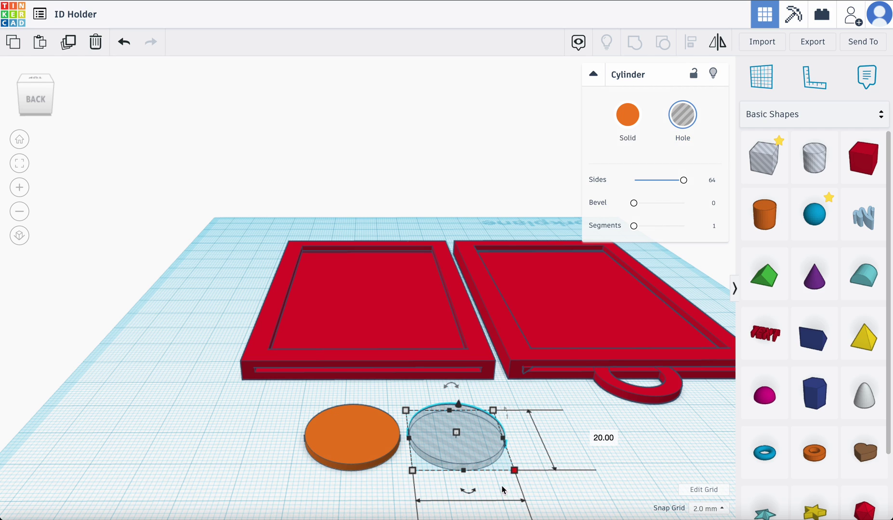
scroll(460, 496, "down", 3)
left_click(452, 486)
type("13")
key("Tab")
type("13")
key("Return")
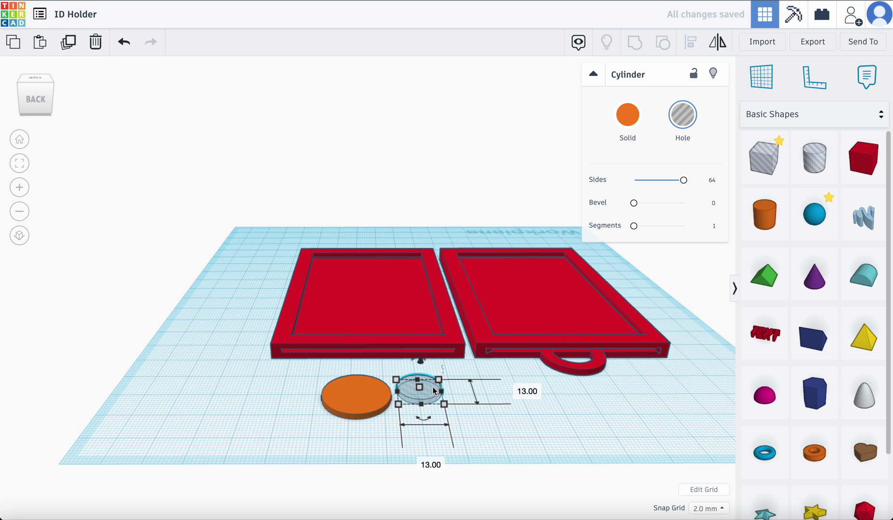
Make the 13 mm hole cylinder taller than the solid disc, move it over the disc and select both.
left_click_drag(422, 389, 405, 428)
left_click(308, 388)
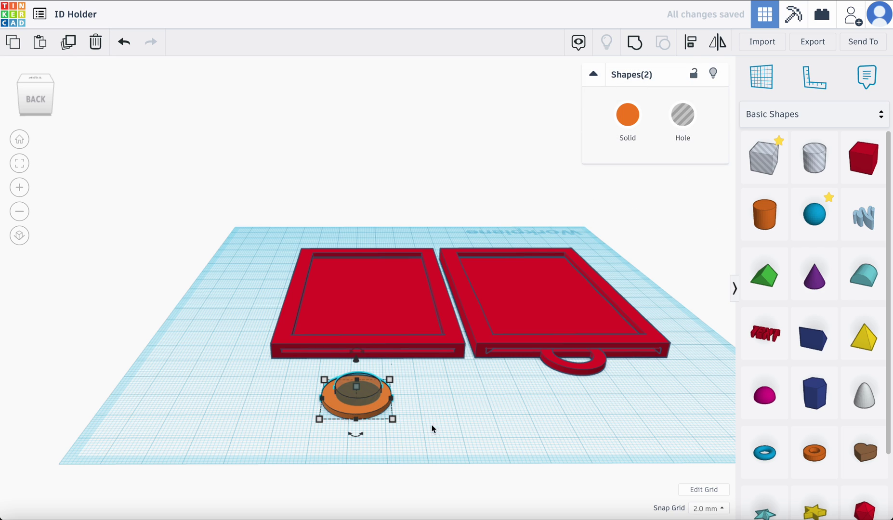
left_click(424, 427)
left_click_drag(351, 393, 400, 414)
Centre the hole cylinder on the disc in both horizontal directions and group the two into a ring.
left_click(27, 166)
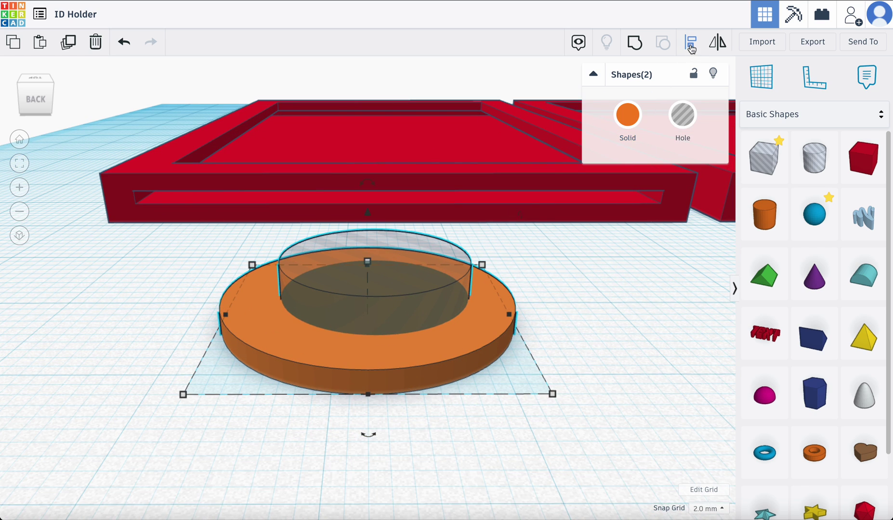
left_click(691, 46)
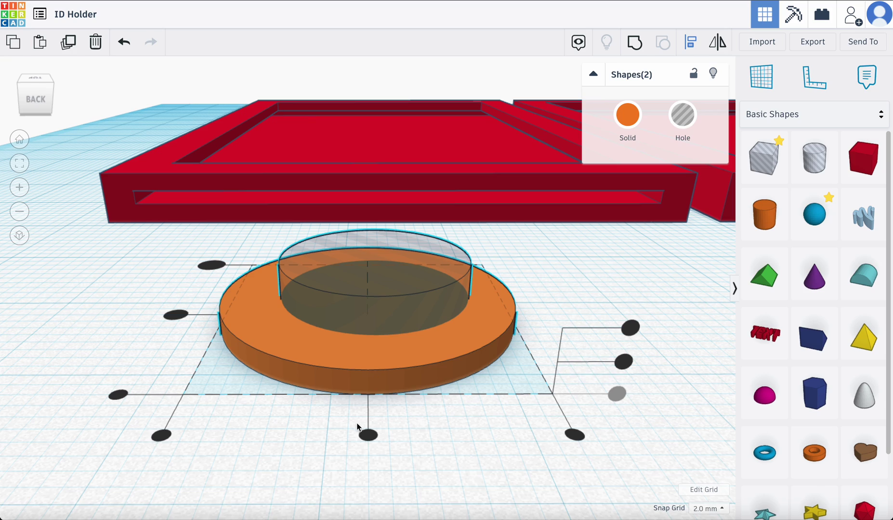
left_click(369, 435)
right_click_drag(204, 382, 411, 386)
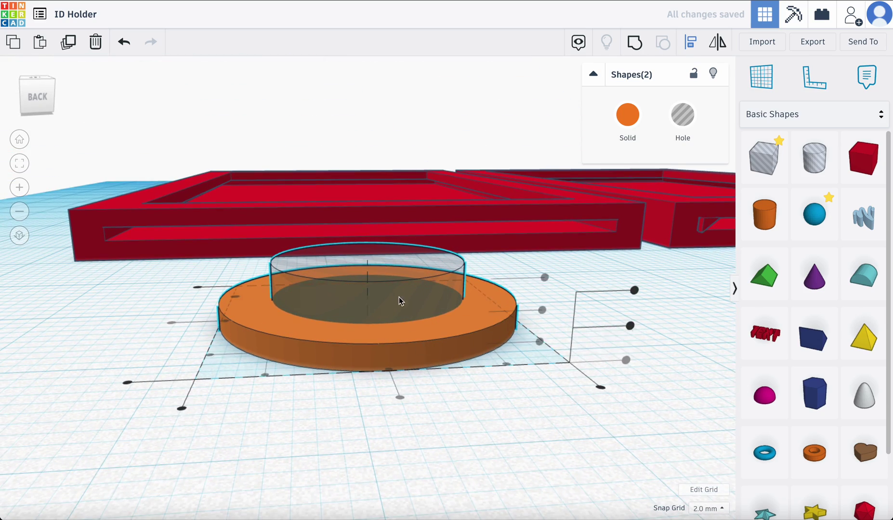
right_click_drag(451, 367, 415, 391)
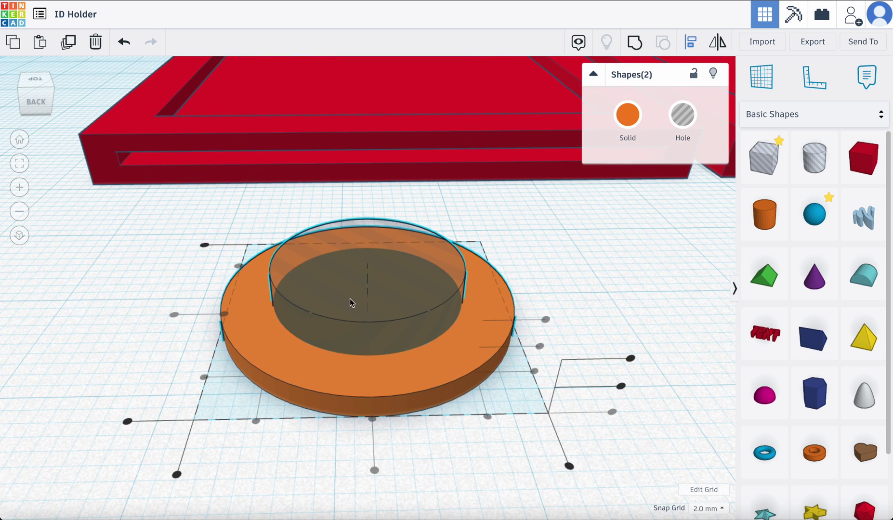
left_click(170, 221)
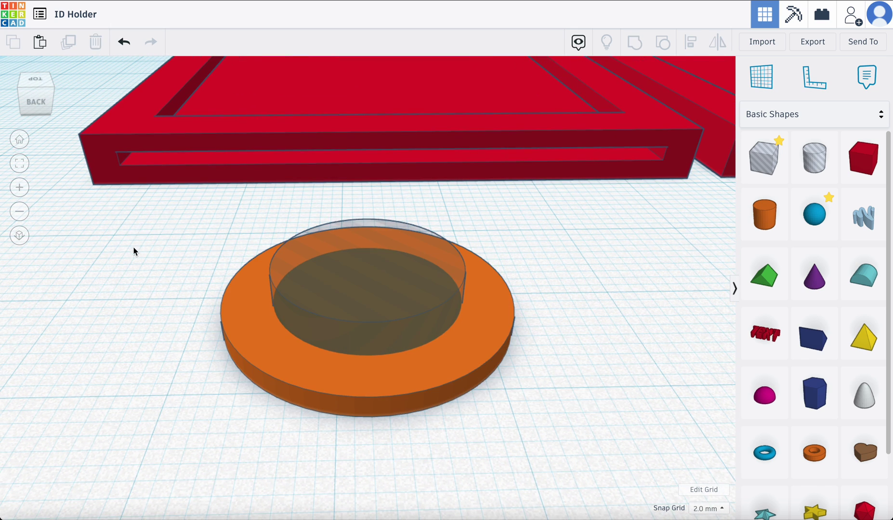
left_click_drag(184, 212, 551, 418)
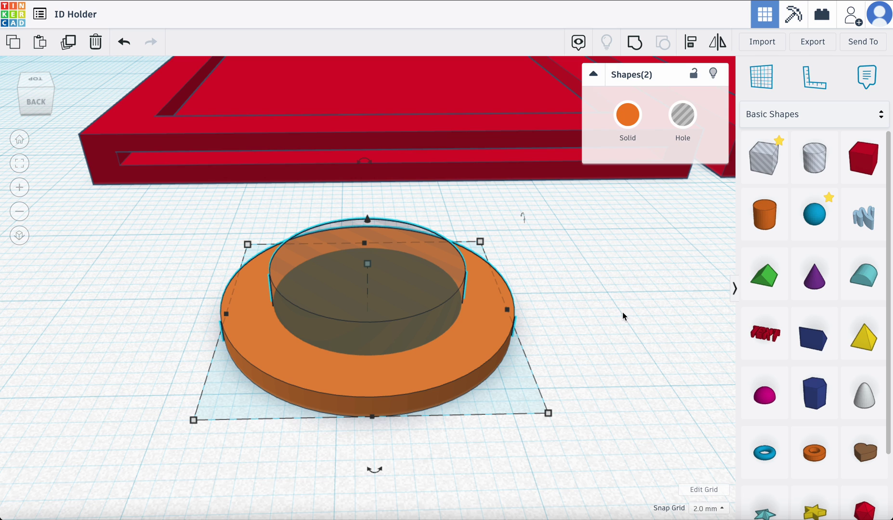
left_click(633, 47)
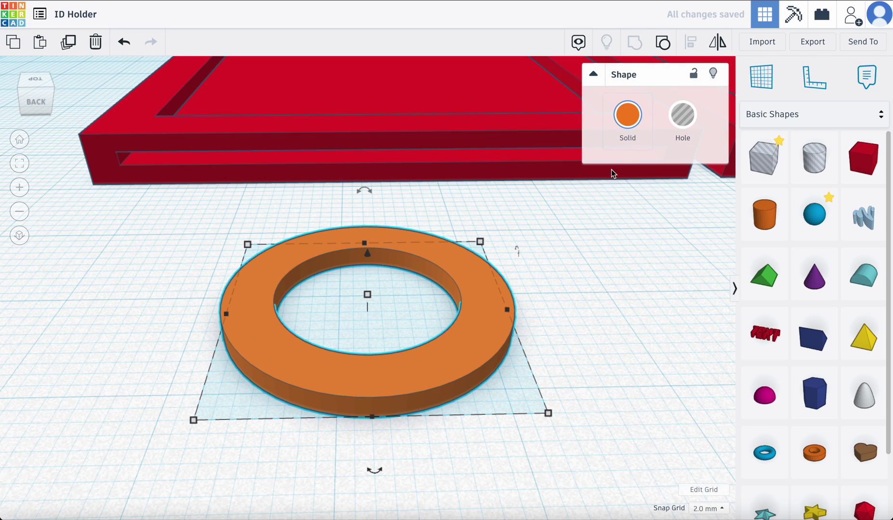
Set the snap grid to 0.1 mm and move the ring about 16.8 mm towards the holder's slotted end until they overlap.
mouse_move(393, 379)
left_mouse_down()
mouse_move(431, 317)
mouse_move(427, 259)
mouse_move(415, 249)
mouse_move(430, 311)
mouse_move(379, 369)
mouse_move(397, 377)
left_mouse_up()
left_click(709, 511)
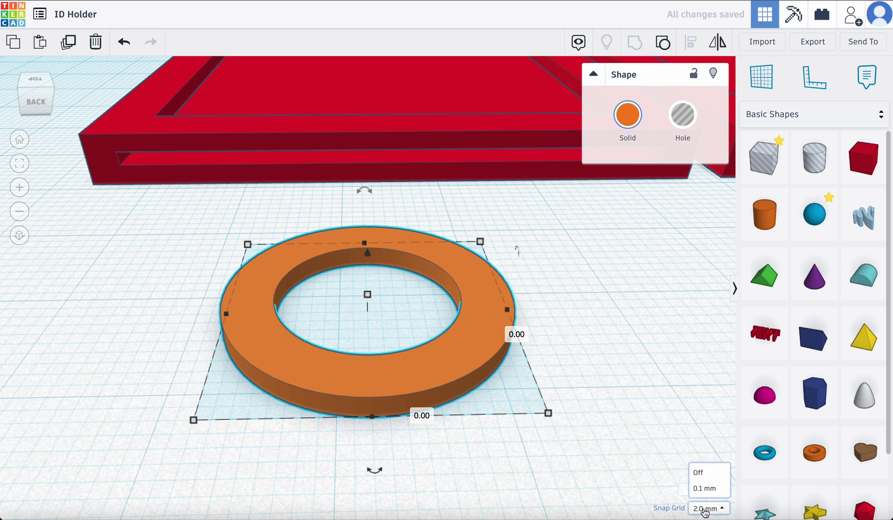
left_click(702, 408)
left_click_drag(402, 358, 406, 234)
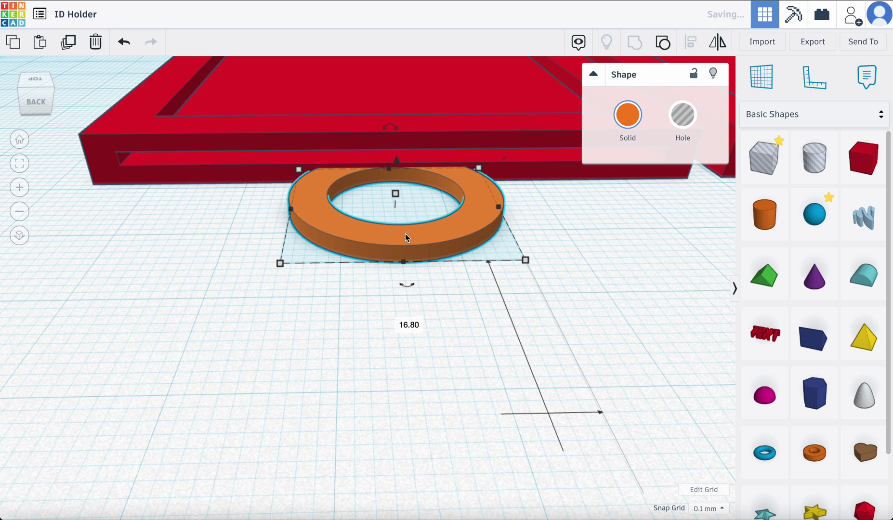
Set the ring's height to 2 mm.
scroll(395, 212, "up", 2)
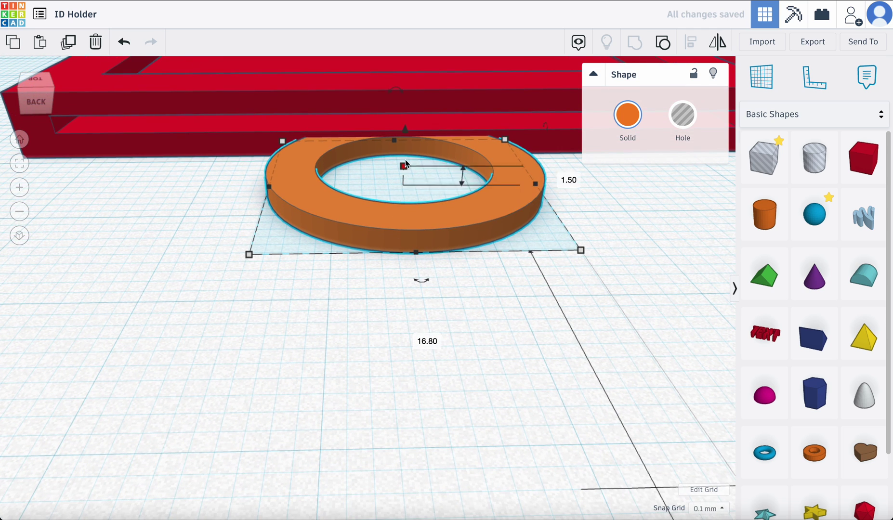
left_click(555, 176)
key("Return")
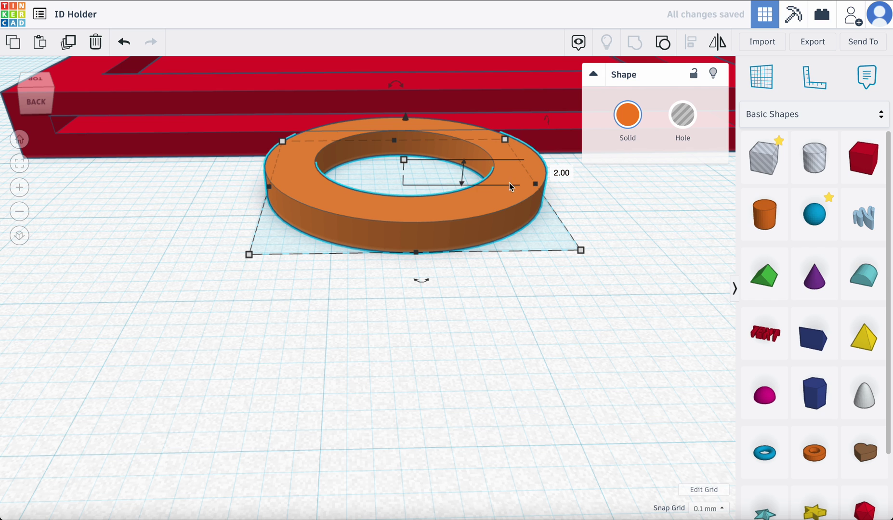
scroll(380, 166, "up", 3)
scroll(359, 169, "down", 2)
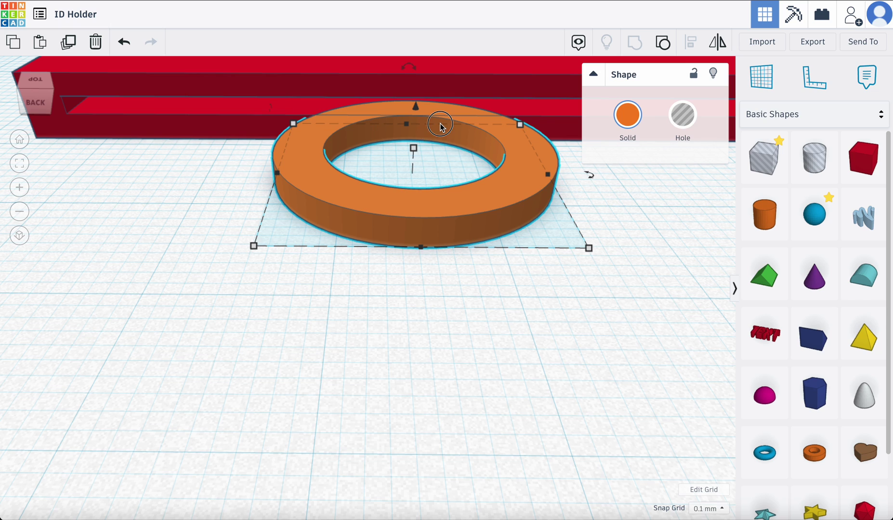
scroll(439, 125, "down", 6)
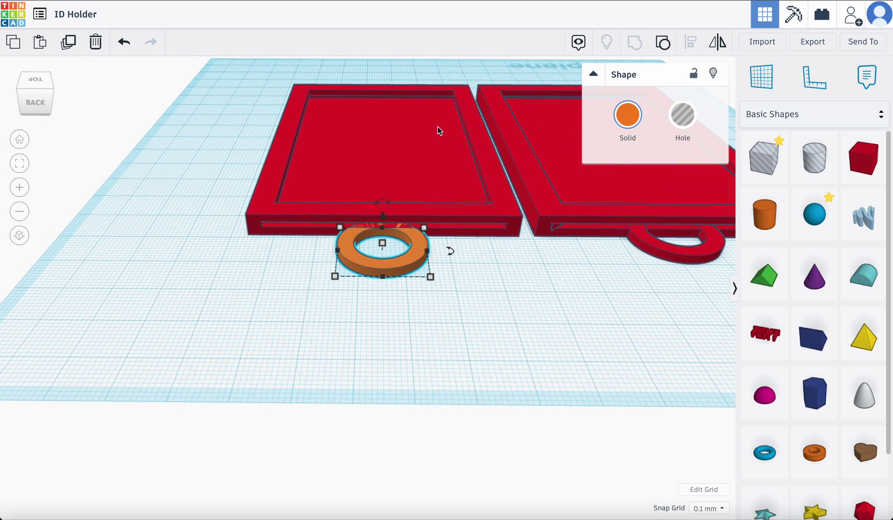
Select the ring together with the unfinished holder and align the ring to the centre of the holder's width.
left_click(389, 296)
left_click(419, 245)
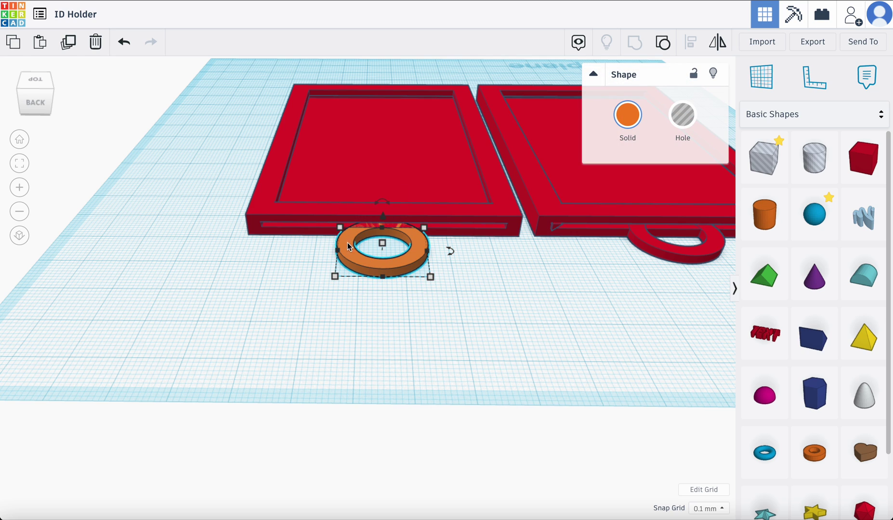
left_click_drag(226, 170, 407, 293)
left_click(691, 43)
left_click(385, 290)
left_click(381, 300)
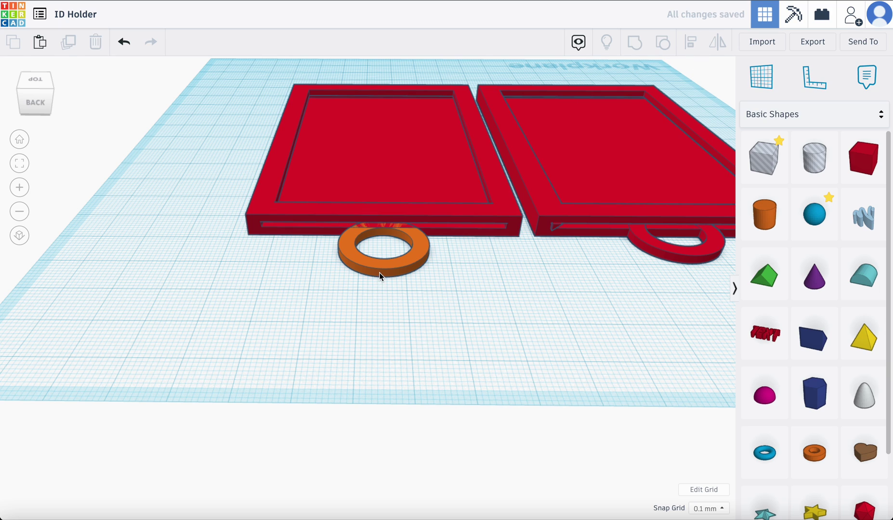
Nudge the ring in 0.1 mm increments deeper into the holder's slotted end, leaving just over half of it protruding.
left_click(381, 275)
key("Up")
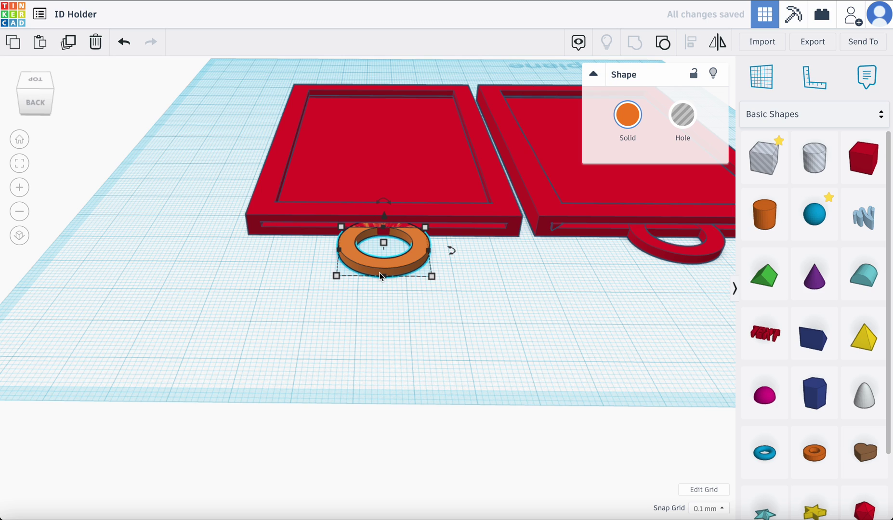
key("Up")
key("Up")
key("Up")
key("Up")
key("Up")
key("Up")
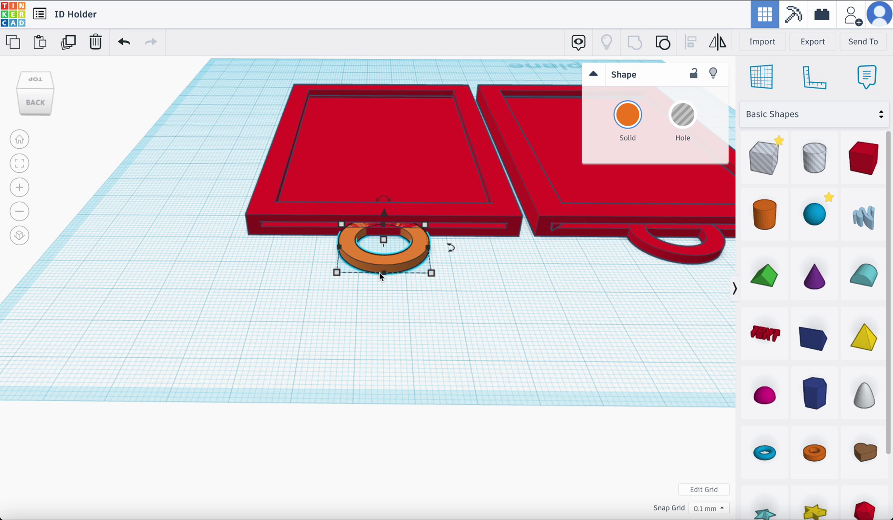
key("Up")
key("Up")
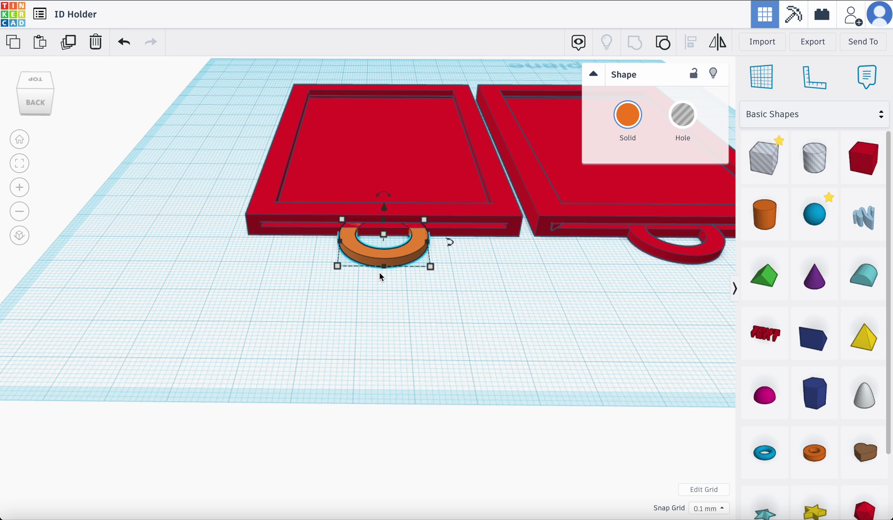
key("Up")
mouse_move(337, 242)
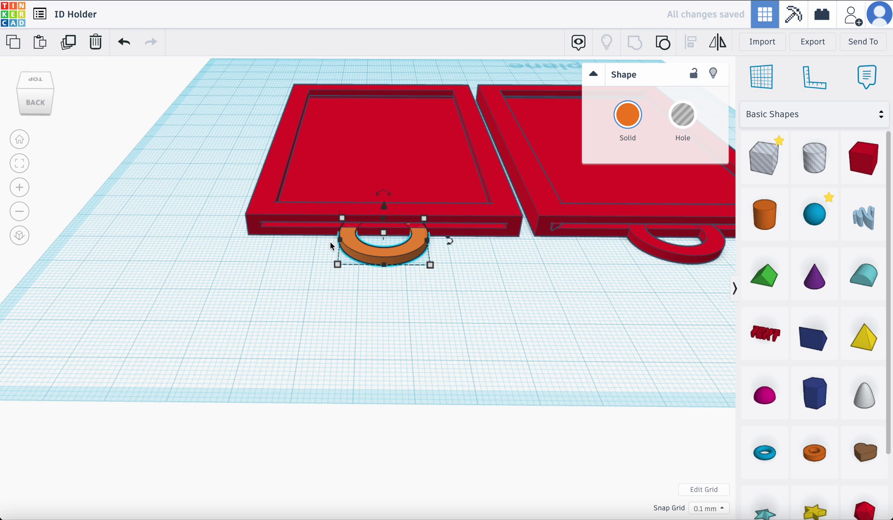
Select the holder and its ring and group them into one shape.
right_click_drag(330, 244, 340, 260)
scroll(340, 259, "down", 5)
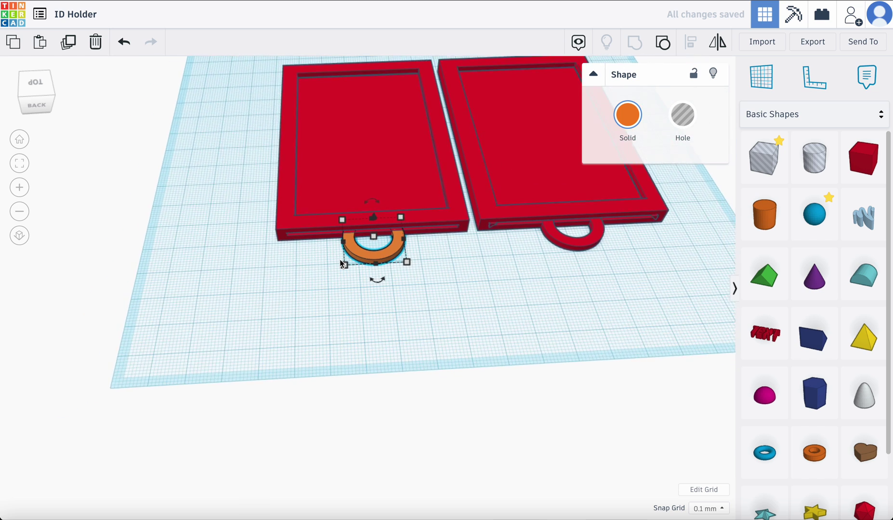
right_click_drag(367, 167, 290, 120)
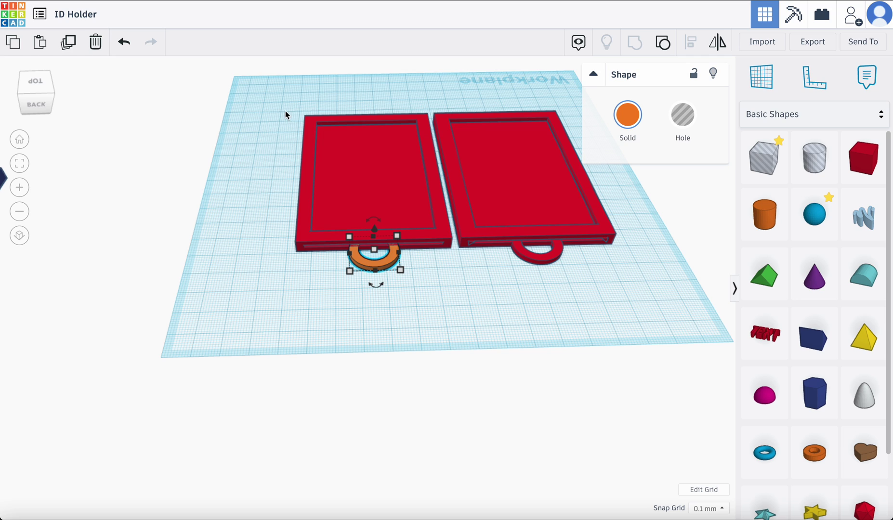
left_click_drag(285, 111, 394, 281)
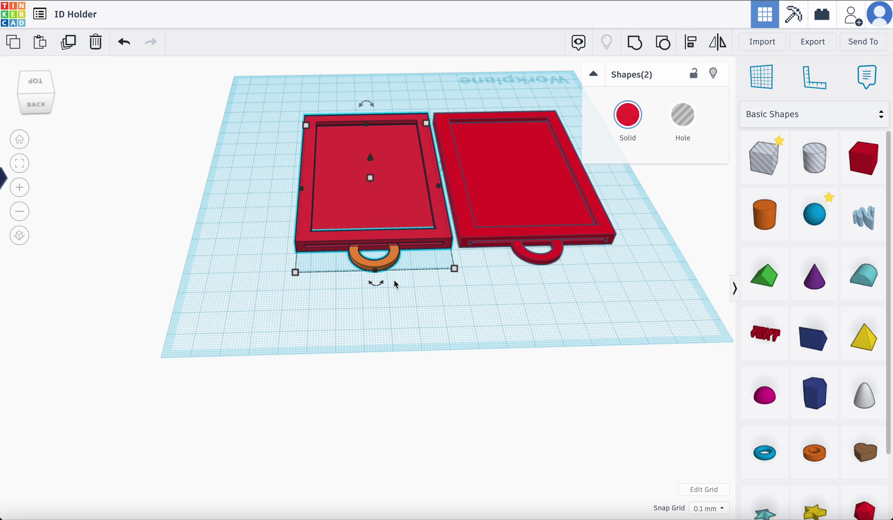
left_click(633, 46)
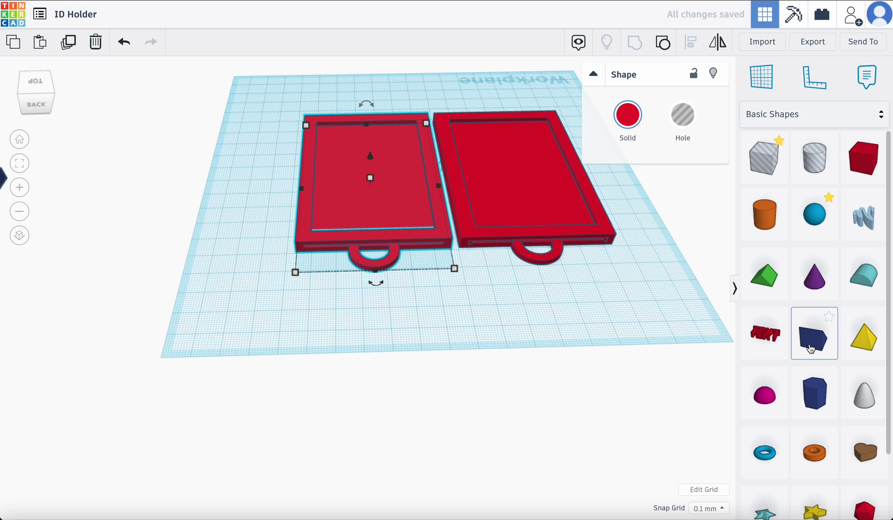
Place a wedge on the workplane in front of the new holder's ring and rotate it -90° about the vertical axis.
left_click_drag(812, 347, 388, 321)
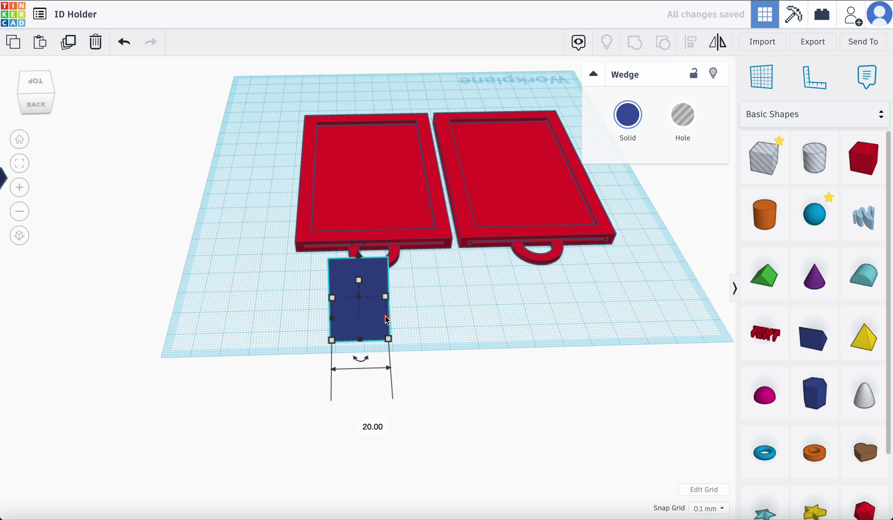
left_click_drag(359, 363, 397, 321)
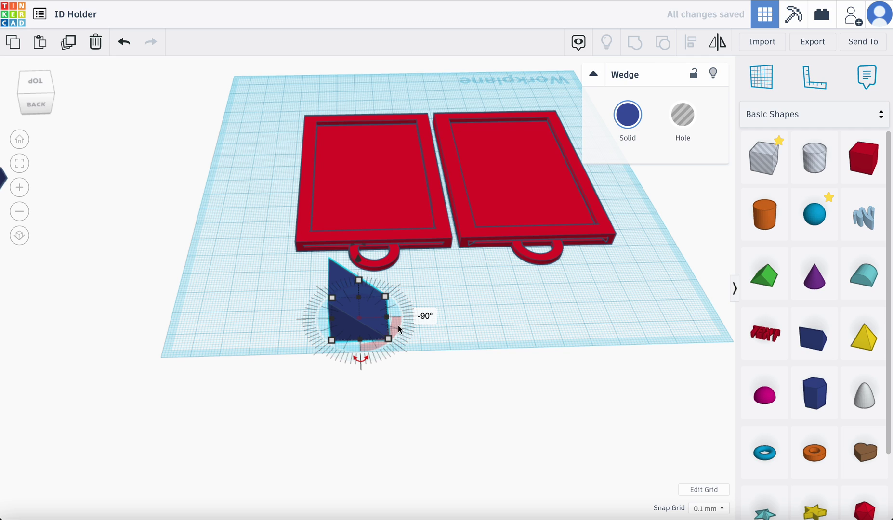
mouse_move(365, 359)
left_mouse_down()
mouse_move(365, 379)
mouse_move(392, 378)
mouse_move(415, 361)
mouse_move(372, 383)
mouse_move(357, 372)
mouse_move(362, 355)
left_mouse_up()
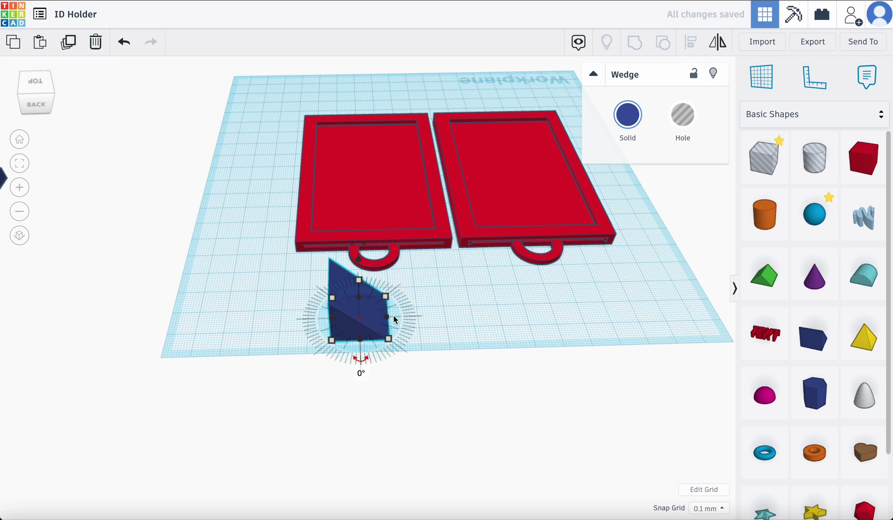
right_click_drag(405, 340, 405, 295)
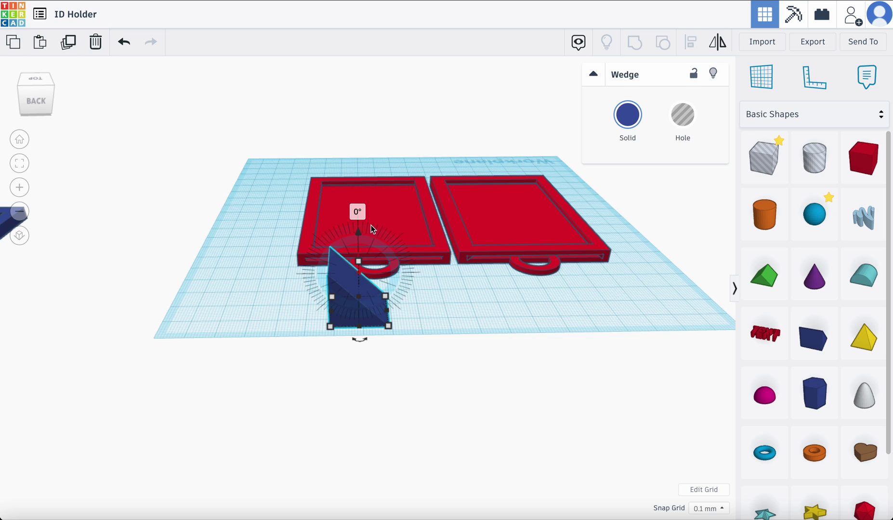
Rotate the wedge -90° about its horizontal lengthwise axis so its flat face is on top and the slope faces down.
left_click_drag(374, 232, 371, 234)
left_click(20, 164)
mouse_move(371, 99)
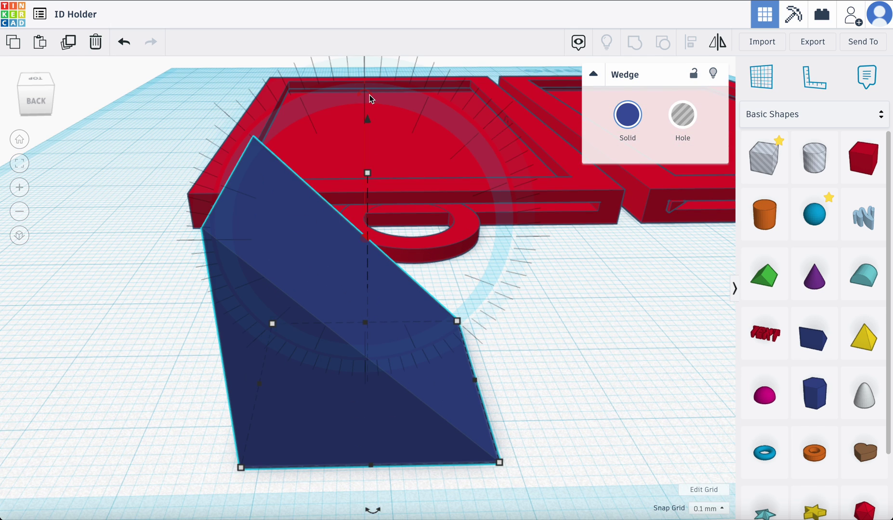
left_click_drag(370, 99, 466, 240)
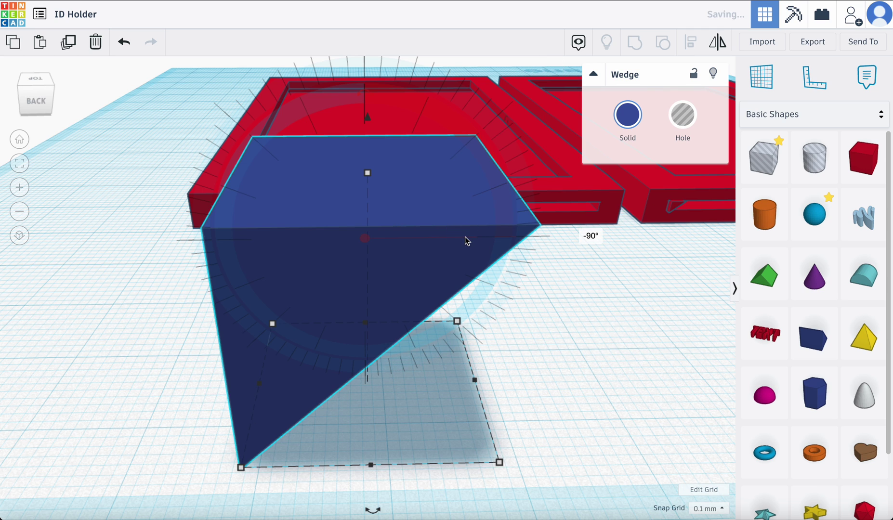
Set both the height and the width of the wedge to 1.6 mm, keeping its 20 mm length.
scroll(350, 237, "down", 2)
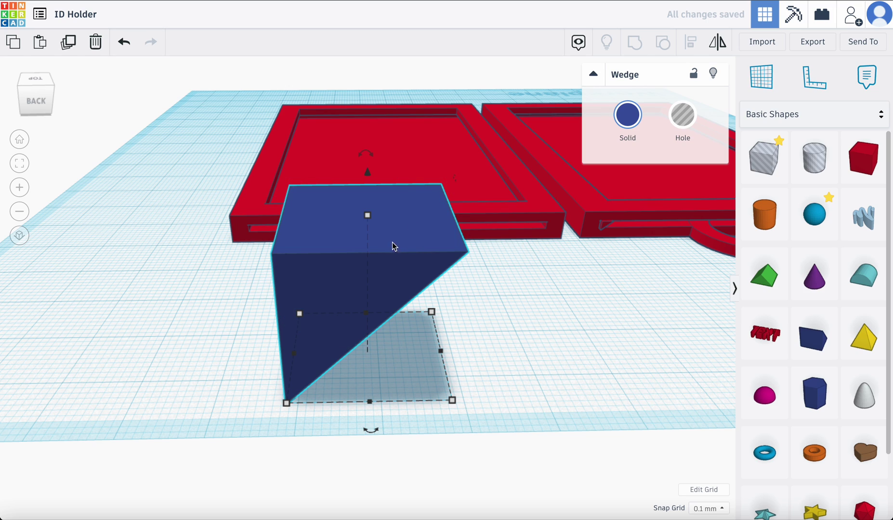
mouse_move(368, 216)
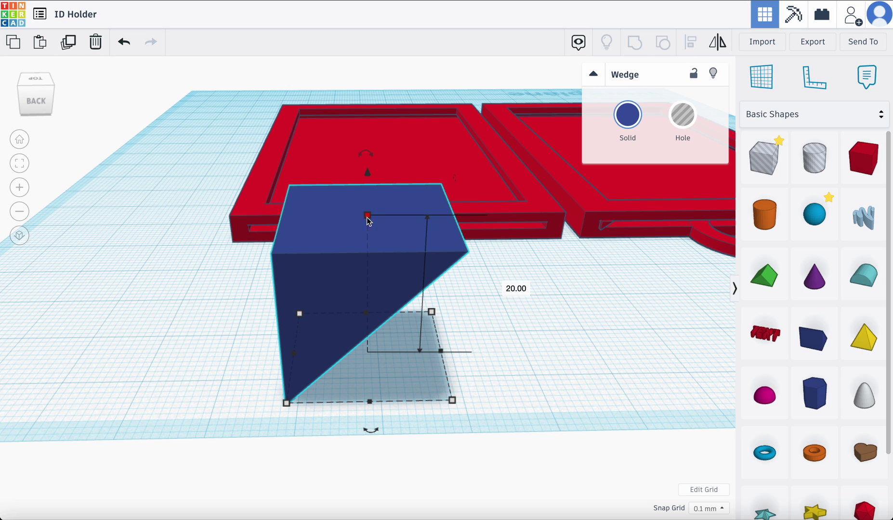
type("1.6")
key("Return")
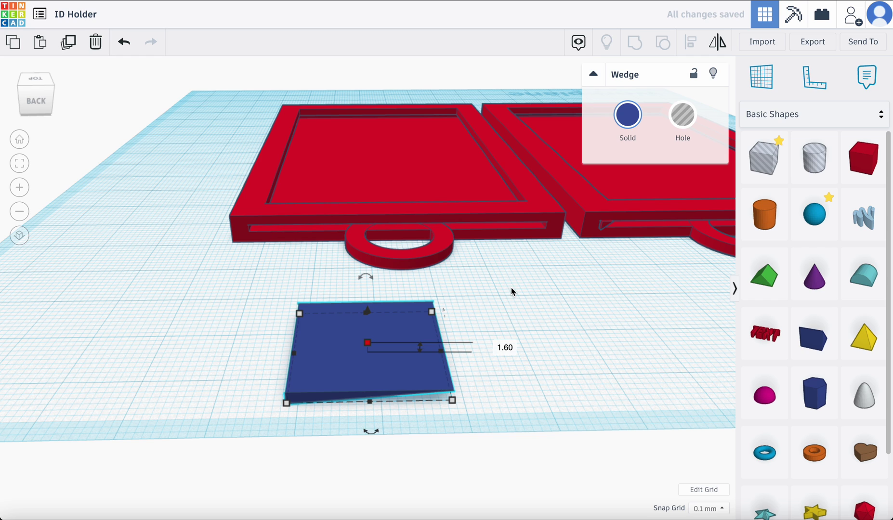
mouse_move(450, 399)
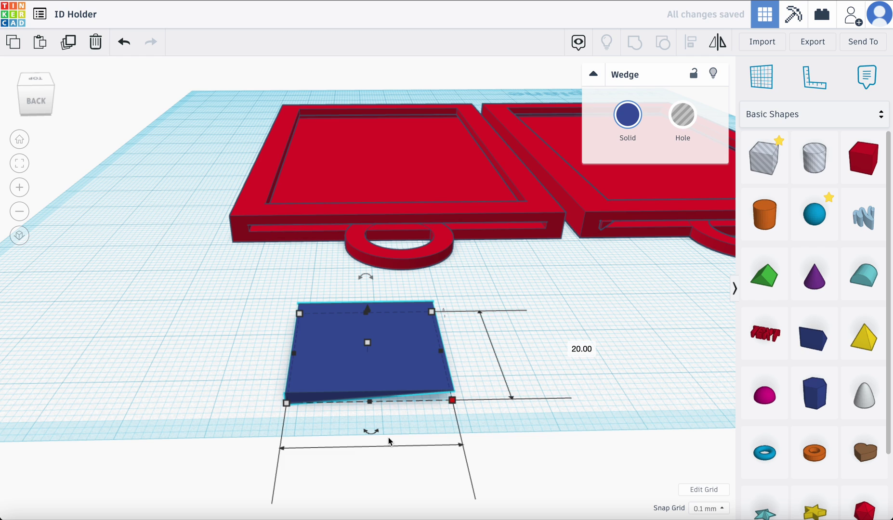
scroll(385, 432, "down", 1)
left_click(379, 491)
type("1.")
key("Return")
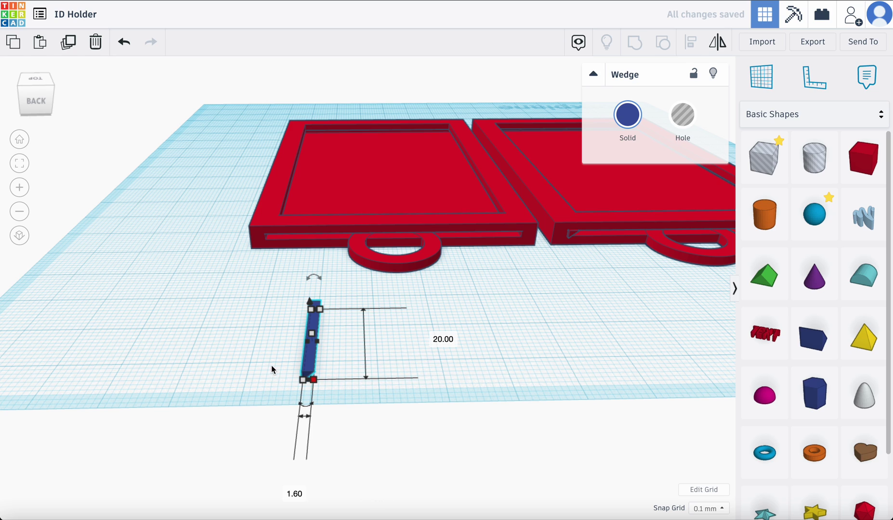
Move the wedge about 17 mm towards the holder's slotted end, near its outer corner, and set its length to 95 mm.
left_click_drag(312, 368, 269, 304)
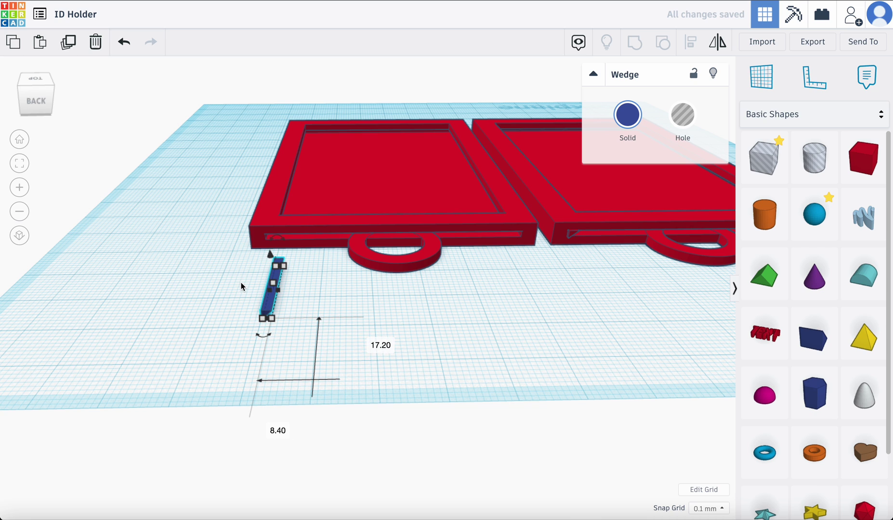
right_click_drag(234, 269, 155, 366)
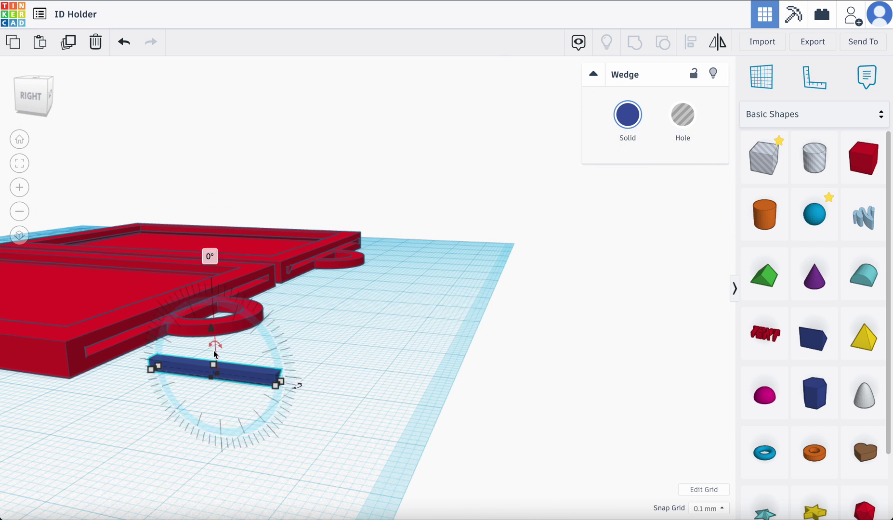
left_click(161, 410)
type("95")
key("Return")
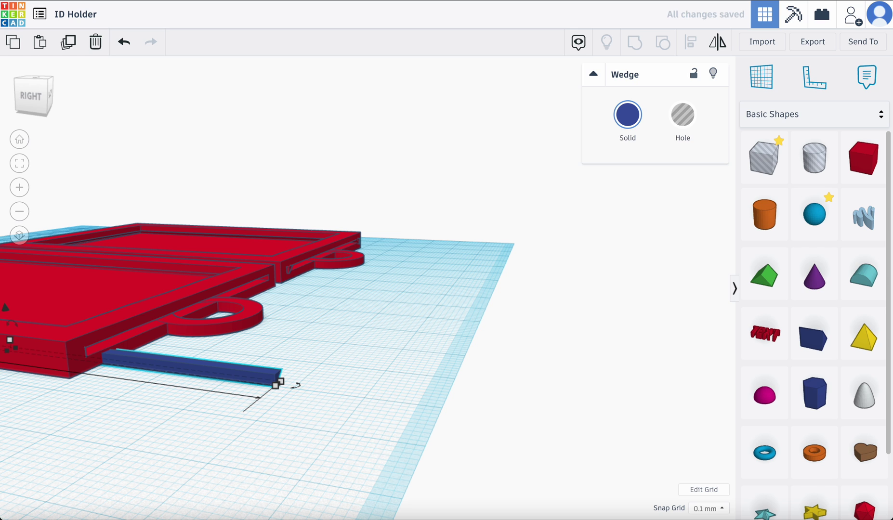
Slide the long wedge about 26.5 mm into the holder at the outer end of the slot and raise it to slot level.
right_click_drag(322, 350, 164, 346)
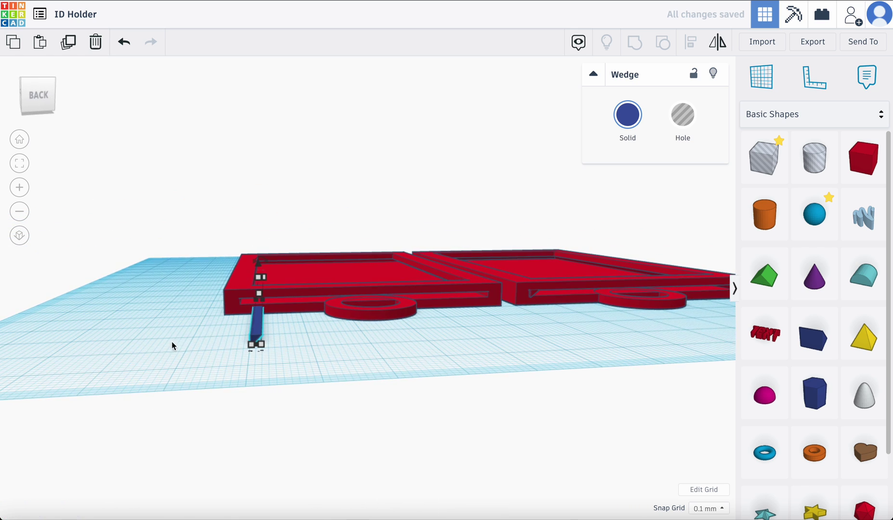
left_click_drag(255, 329, 244, 308)
left_click(22, 165)
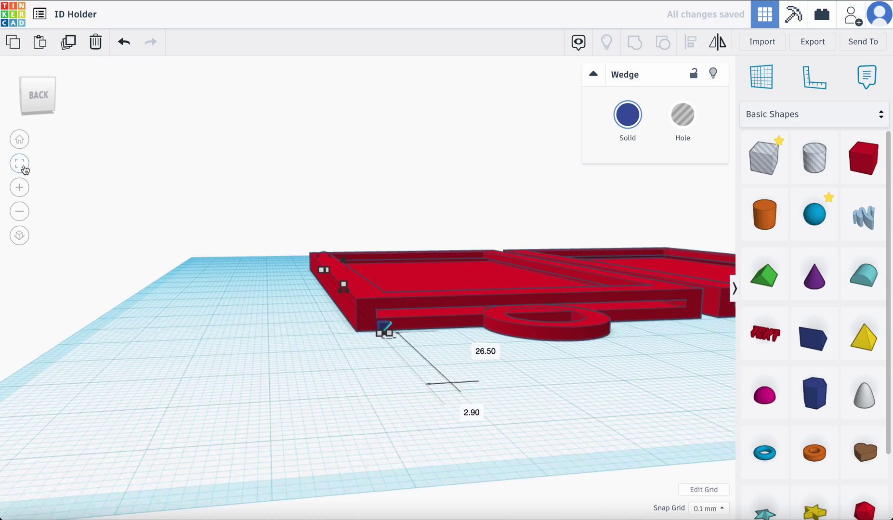
scroll(330, 313, "up", 3)
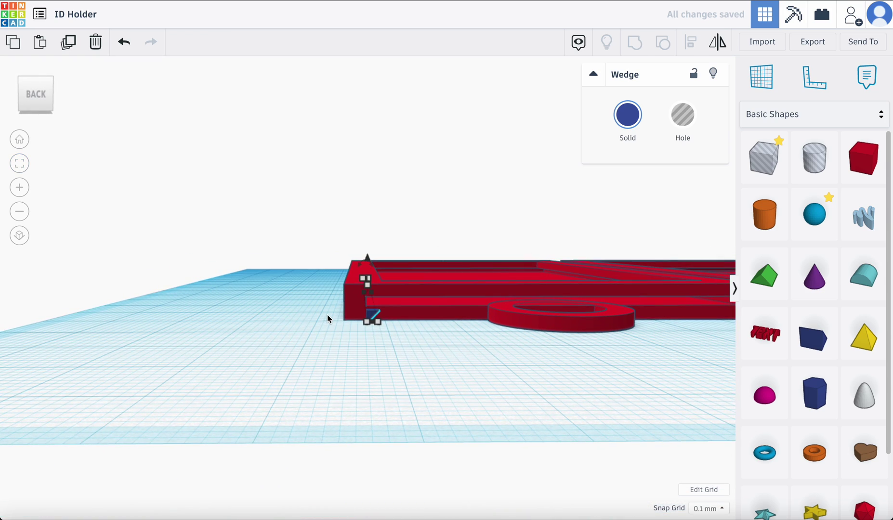
scroll(327, 316, "up", 3)
scroll(327, 319, "down", 2)
scroll(387, 330, "up", 2)
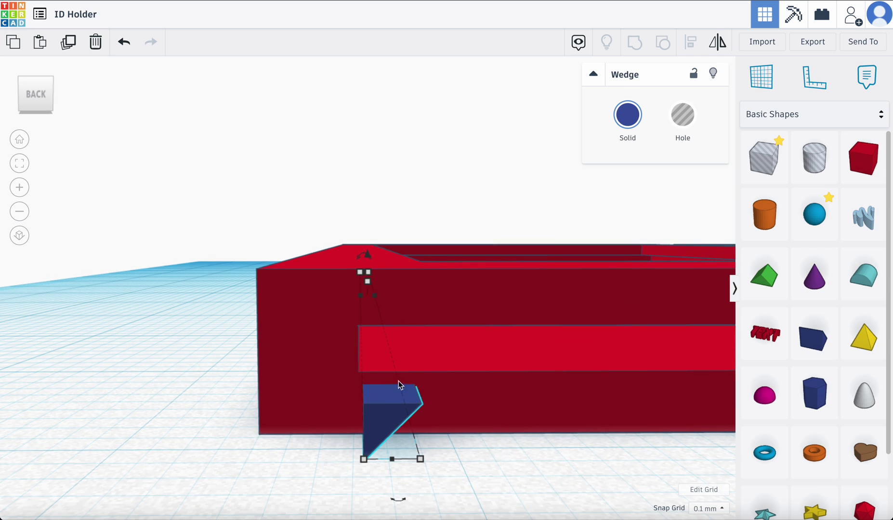
left_click_drag(366, 261, 367, 239)
right_click_drag(381, 256, 438, 313)
right_click_drag(388, 301, 340, 279)
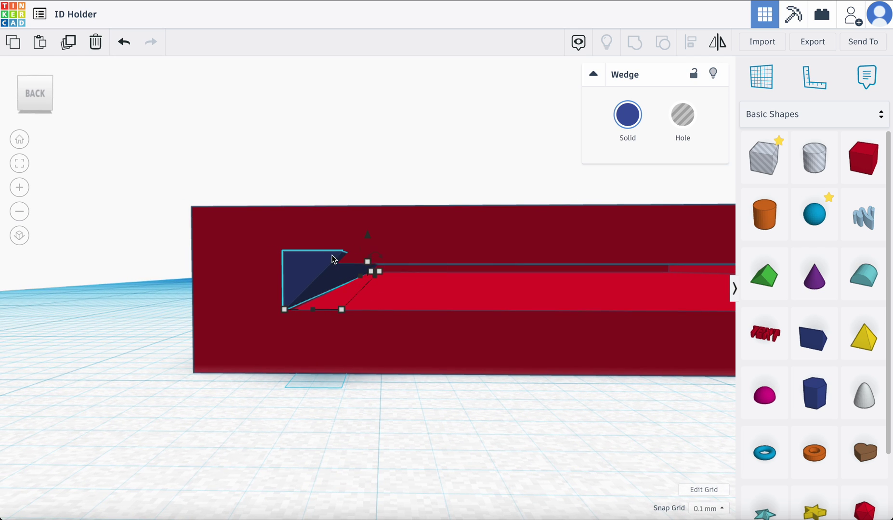
Shift the long wedge slightly outward so its vertical face sits against the outer side wall of the card slot.
left_click(365, 273)
right_click_drag(365, 272, 370, 267)
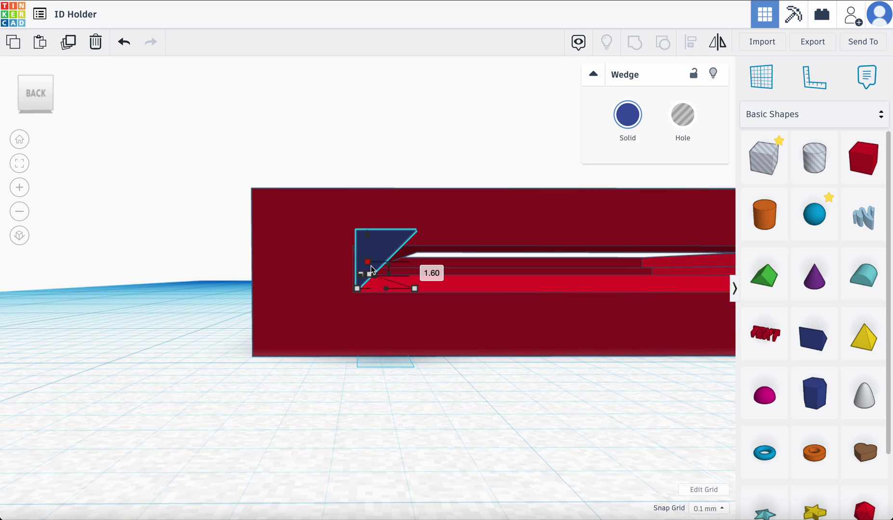
left_click_drag(372, 270, 369, 266)
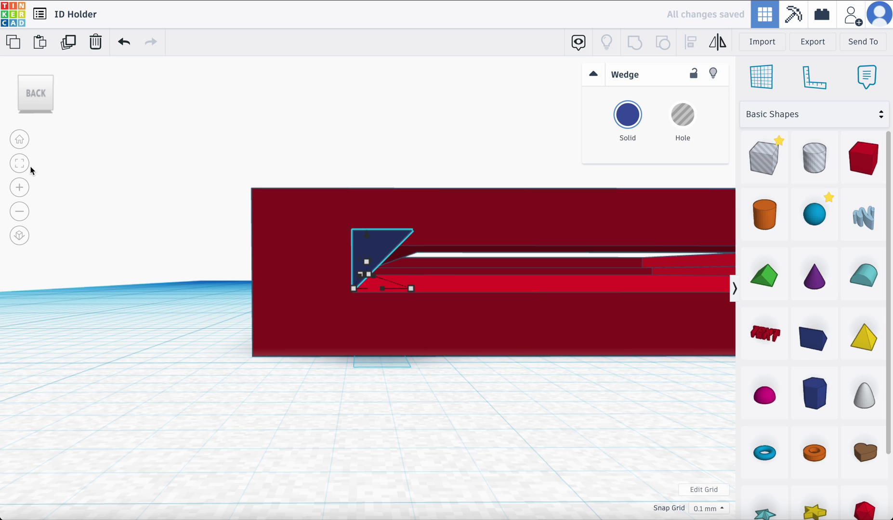
scroll(158, 212, "up", 5)
right_click_drag(189, 221, 191, 226)
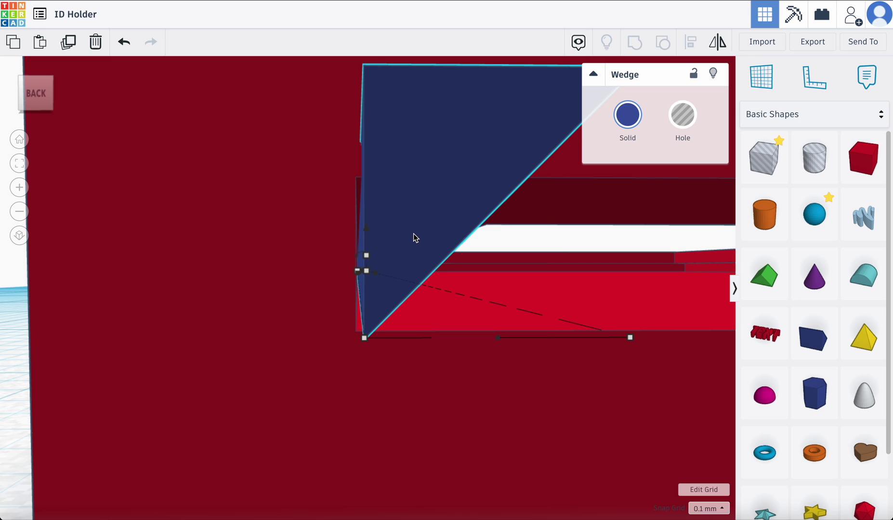
key("Left")
key("Left")
key("Left")
key("Left")
key("Left")
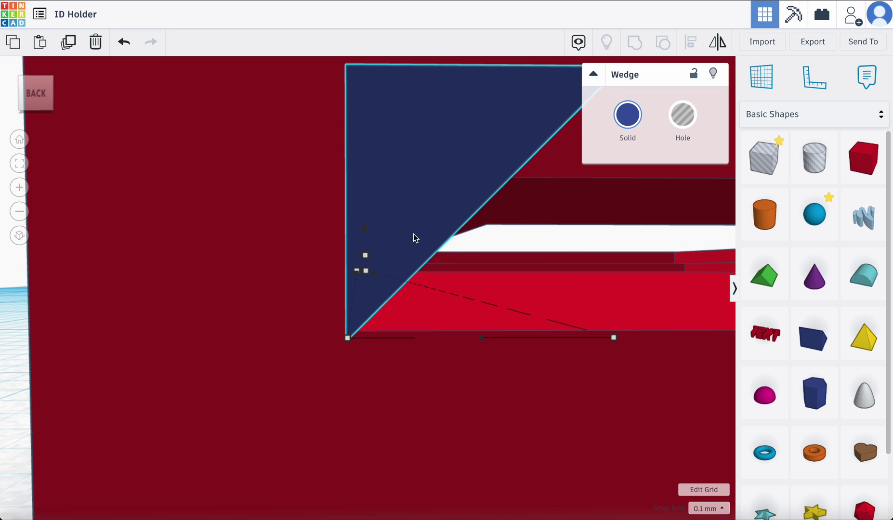
Raise the long wedge slightly so its top face sits above the upper edge of the card slot.
scroll(414, 237, "down", 5)
scroll(413, 237, "up", 3)
scroll(414, 237, "up", 3)
scroll(426, 242, "down", 4)
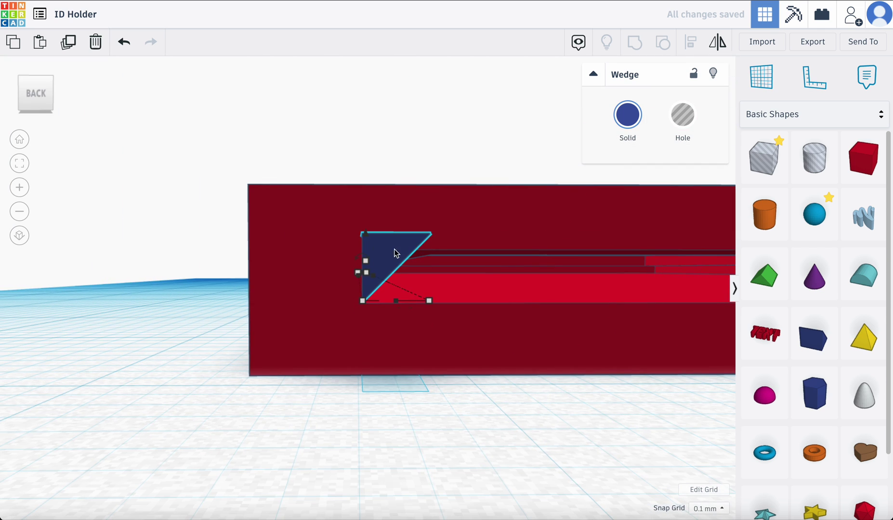
right_click_drag(390, 246, 388, 249)
left_click_drag(367, 236, 366, 233)
right_click_drag(385, 270, 391, 286)
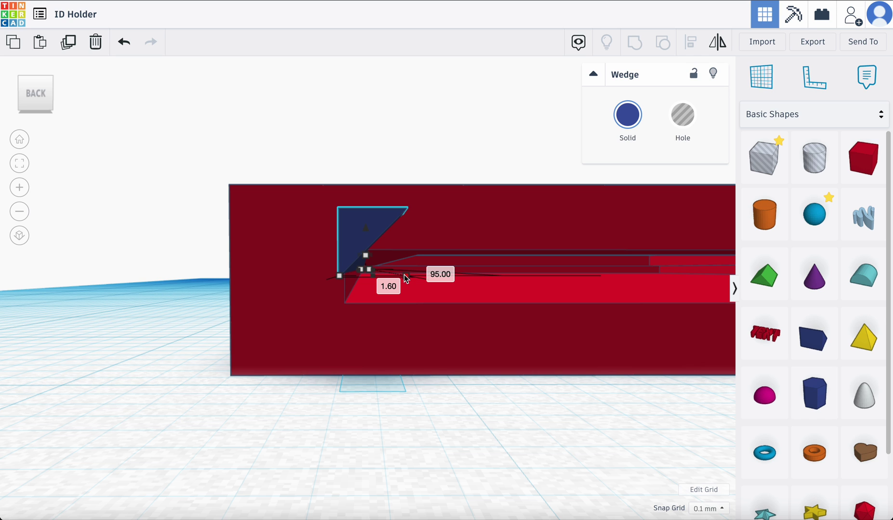
Try widths of 1.9 mm and 2 mm for the long wedge at the outer side of the slot.
right_click_drag(405, 275, 435, 271)
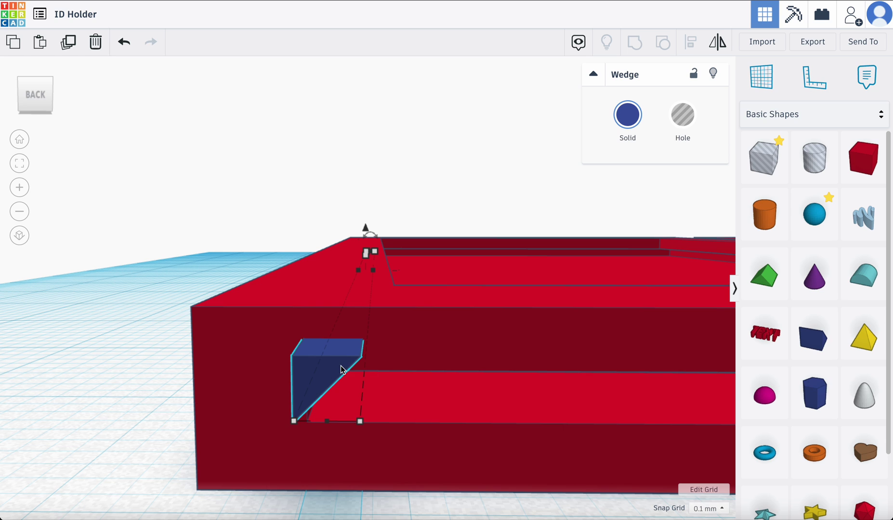
scroll(393, 378, "up", 2)
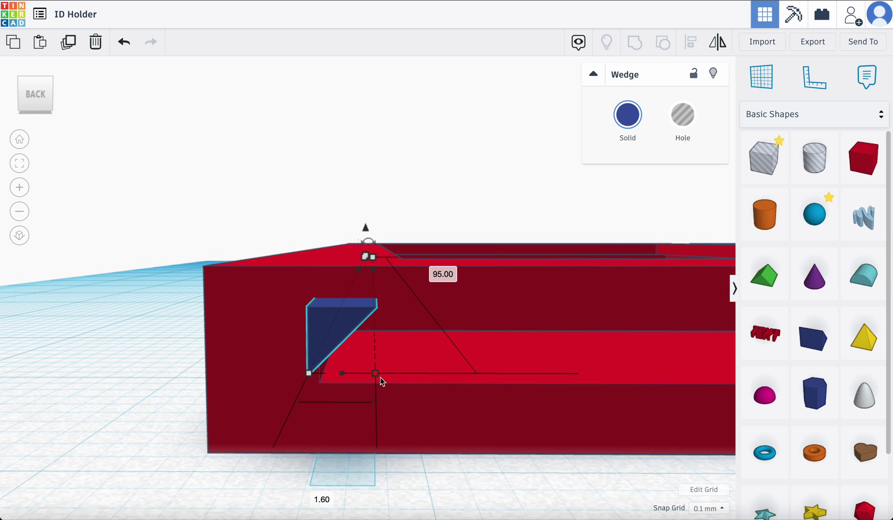
left_click(321, 493)
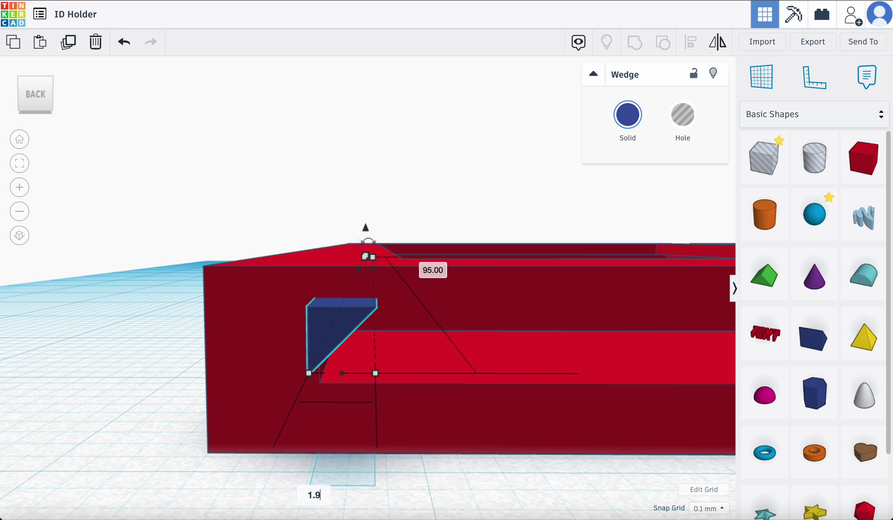
key("Return")
right_click_drag(355, 440, 353, 389)
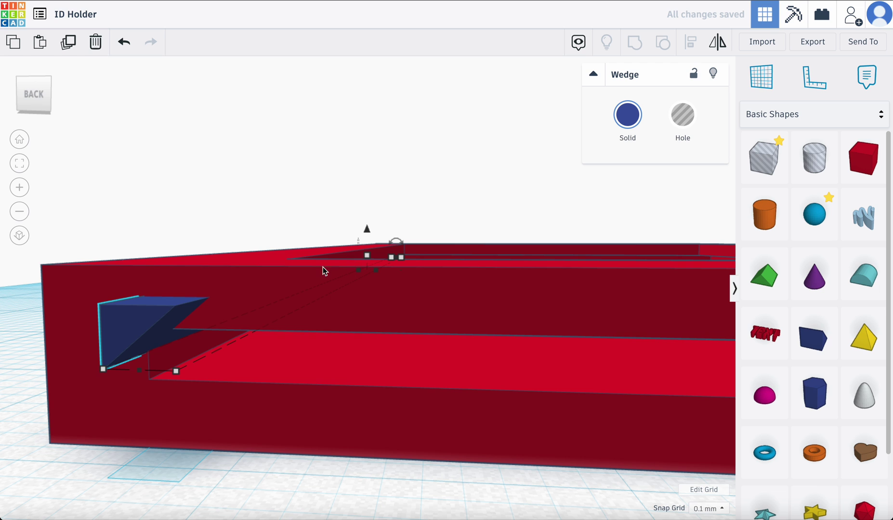
right_click_drag(357, 264, 367, 227)
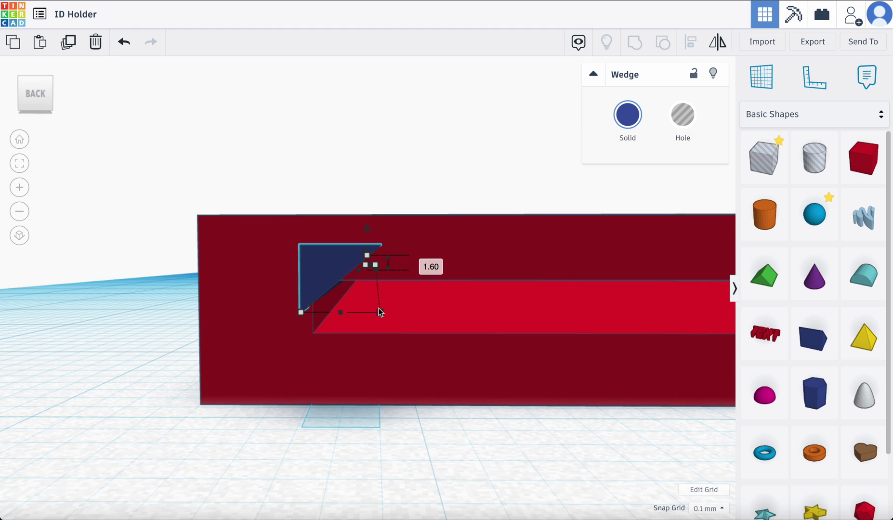
mouse_move(379, 312)
left_click(315, 360)
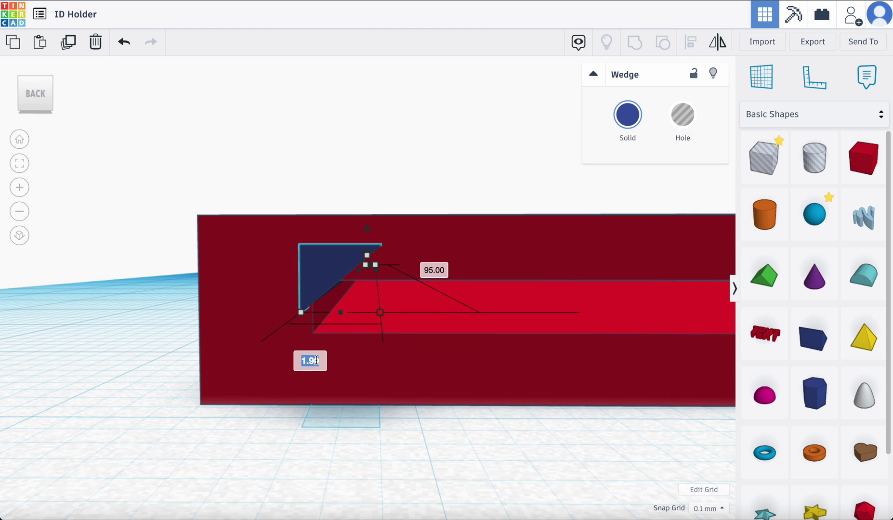
type("2")
key("Return")
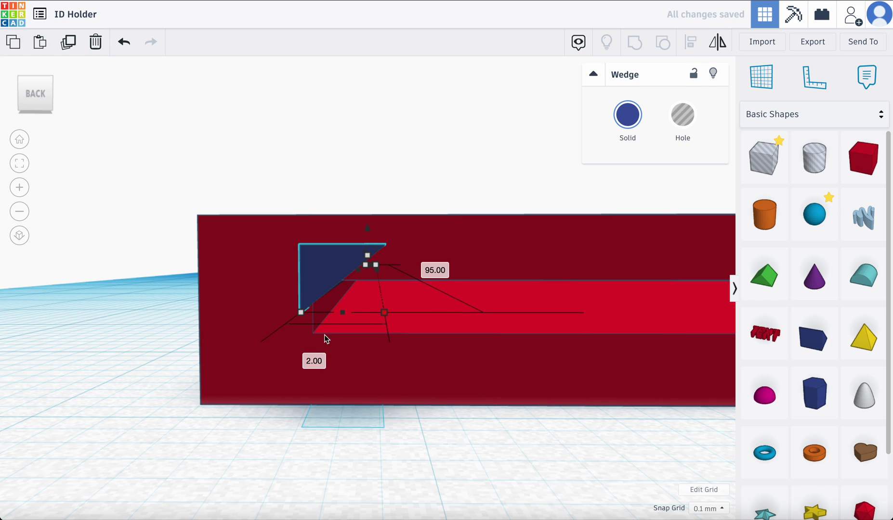
Set the width of the long wedge to 2.5 mm.
left_click(317, 362)
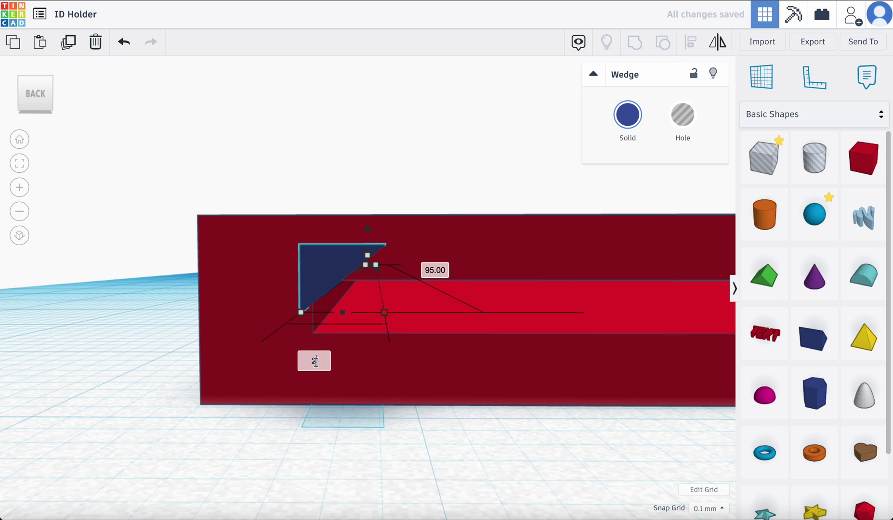
type("2.5")
key("Return")
right_click_drag(316, 362, 369, 332)
scroll(340, 329, "down", 5)
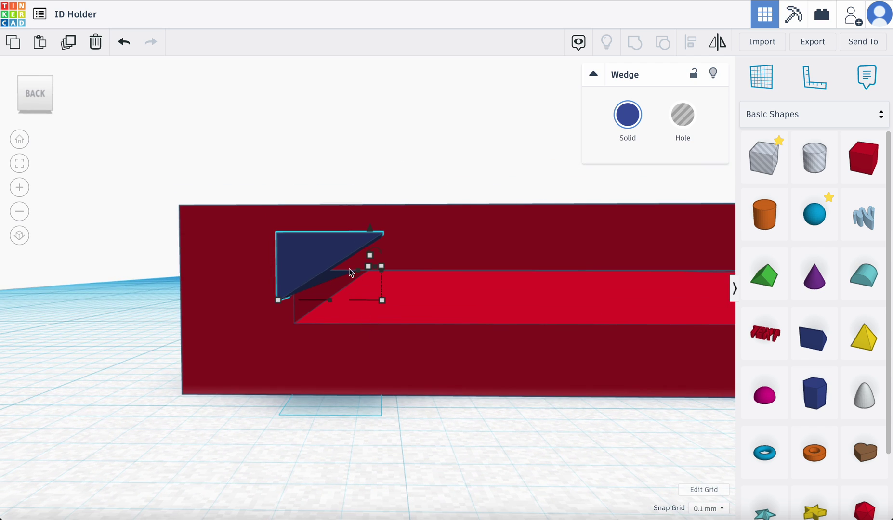
Lower the widened wedge until its lower edge lines up with the floor of the card slot.
left_click(379, 250)
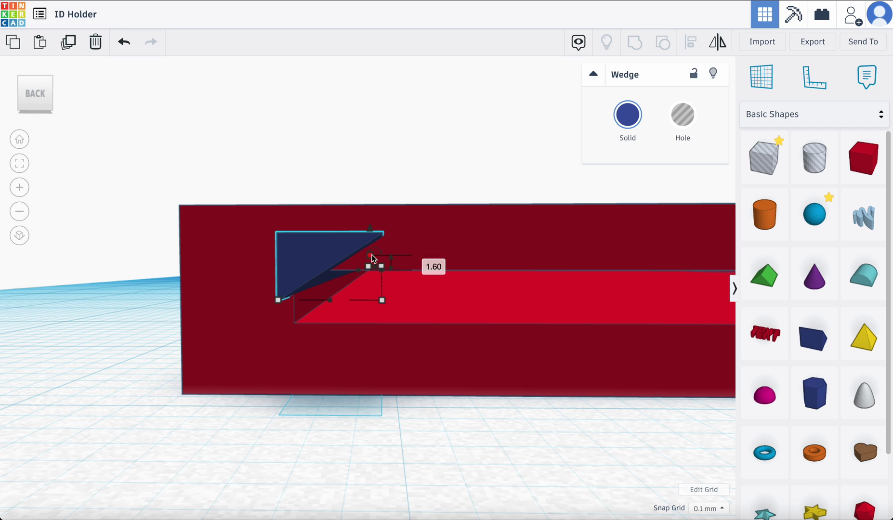
left_click(19, 166)
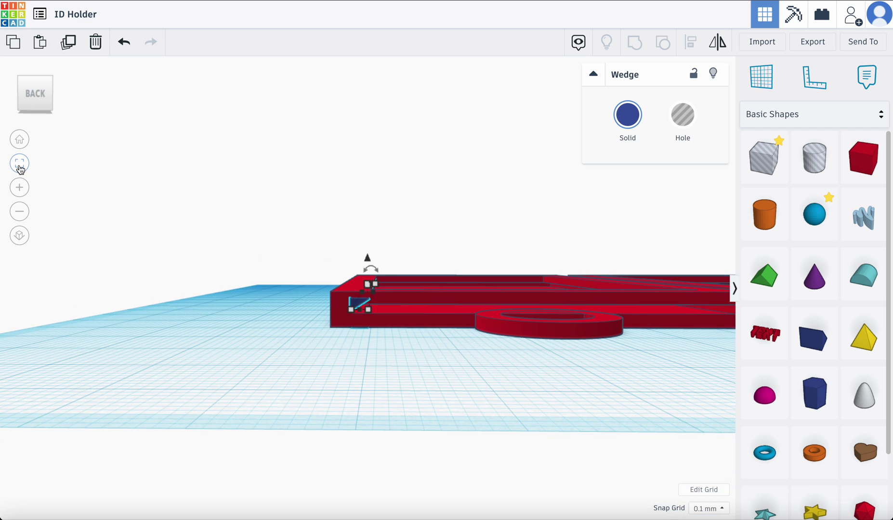
scroll(218, 263, "up", 10)
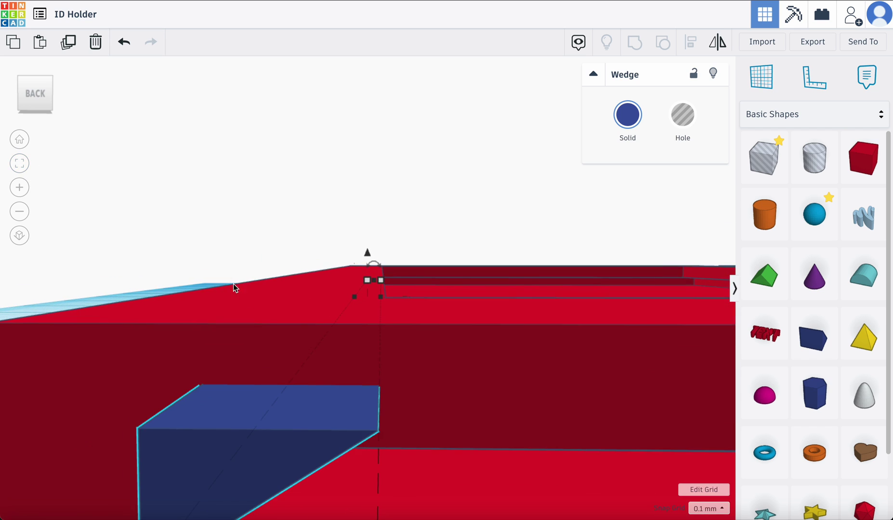
scroll(263, 309, "down", 5)
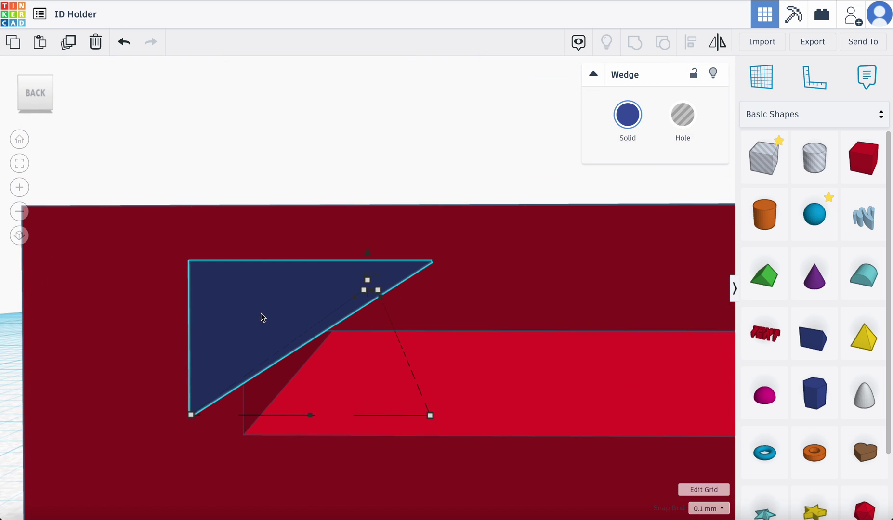
scroll(370, 277, "down", 3)
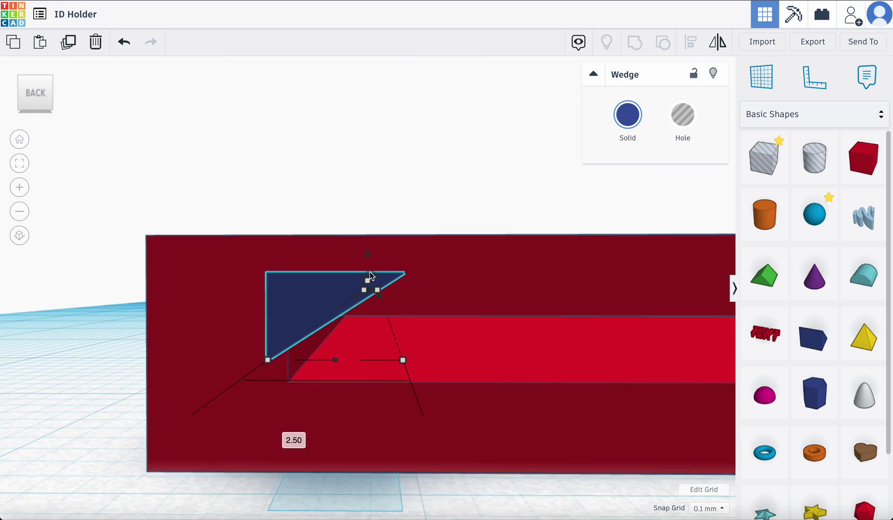
left_click_drag(379, 279, 366, 255)
right_click_drag(367, 256, 389, 304)
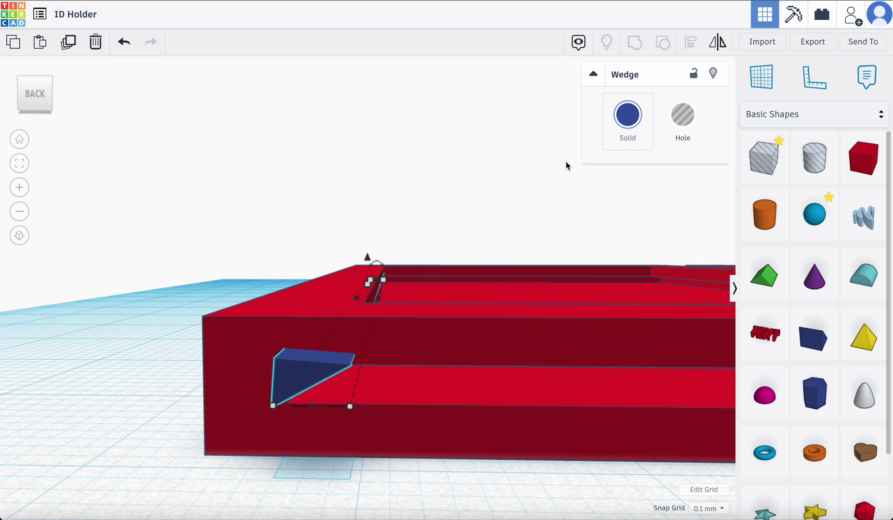
Duplicate the long wedge in place and mirror the copy across its width so its slope faces the opposite way.
left_click(67, 48)
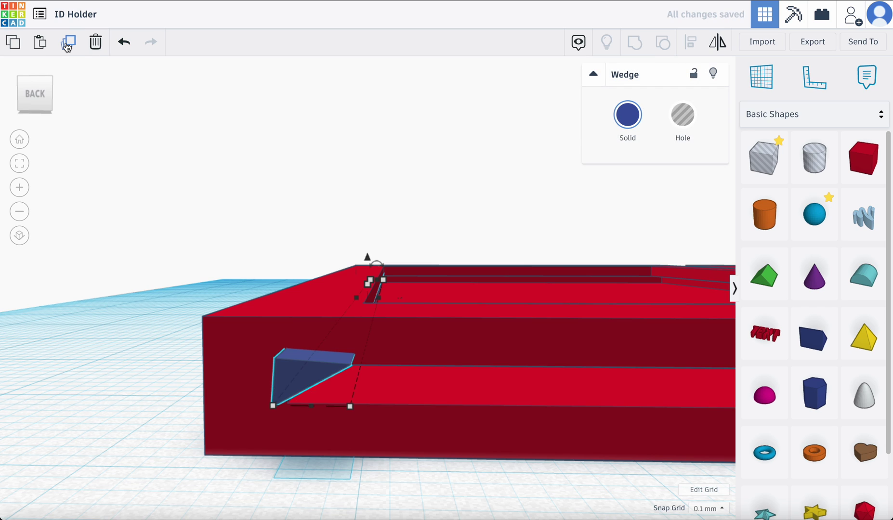
left_click(718, 49)
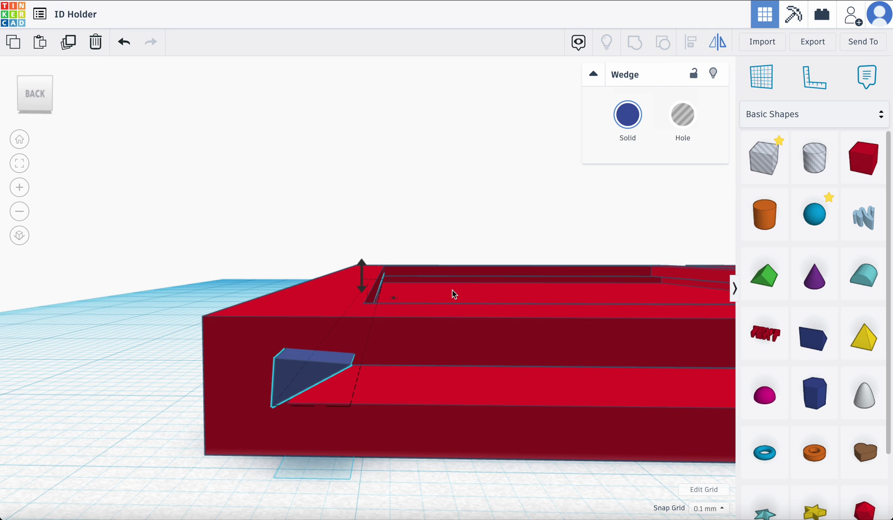
right_click_drag(409, 290, 421, 179)
left_click(390, 175)
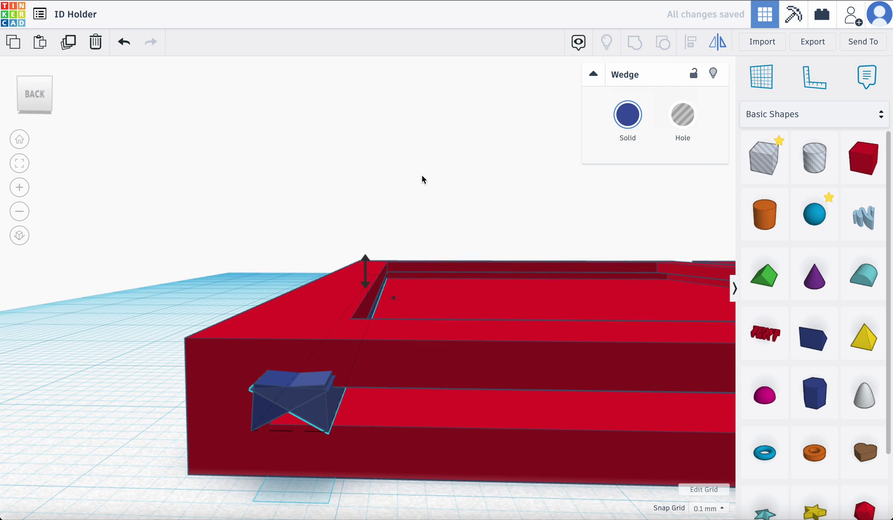
Nudge the mirrored wedge sideways along the slot opening until it is clear of the original wedge.
key("Right")
key("Right")
key("Right")
key("Right")
key("Right")
key("Right")
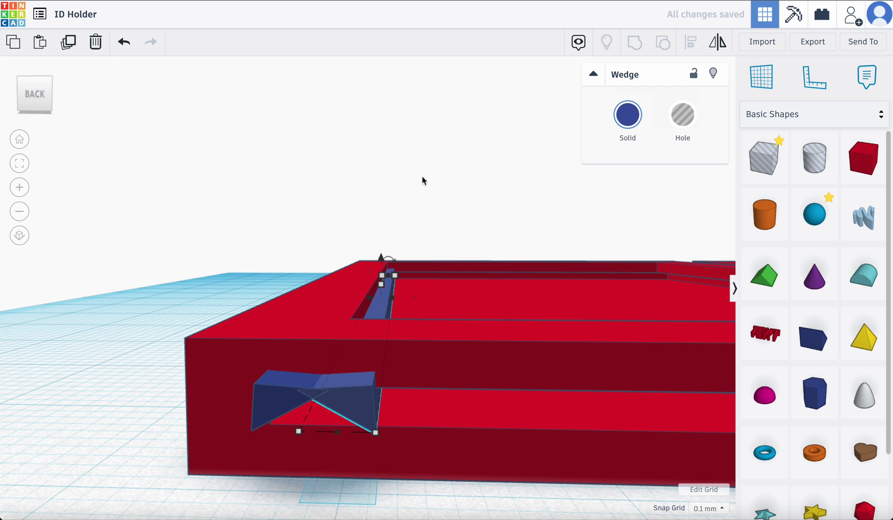
key("Right")
key("Right")
key("Right")
key("Right")
key("Right")
key("Right")
key("Right")
key("Right")
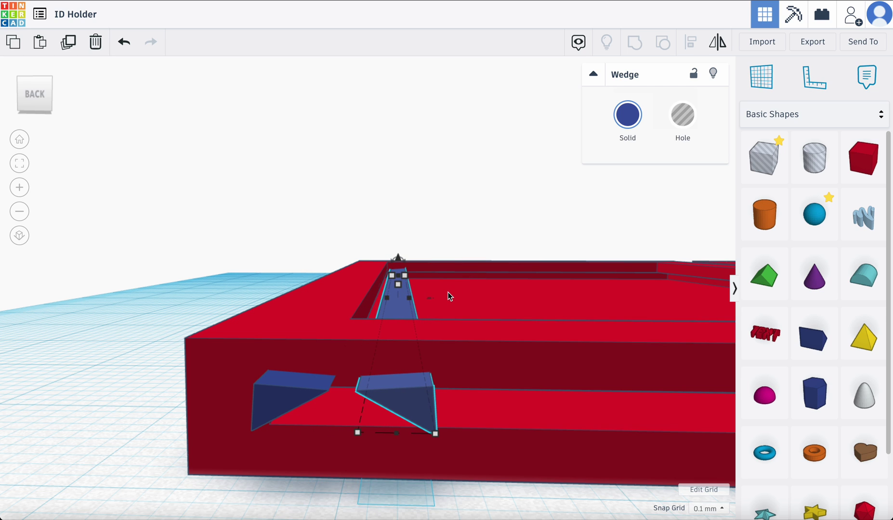
Move the mirrored wedge about 50 mm across the holder to the opposite side of the card slot and check its fit.
scroll(448, 291, "down", 3)
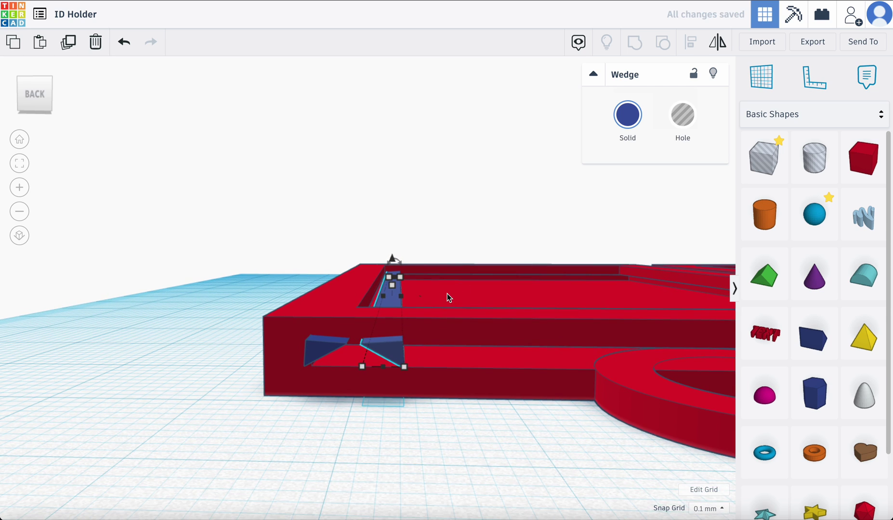
right_click_drag(448, 293, 446, 308)
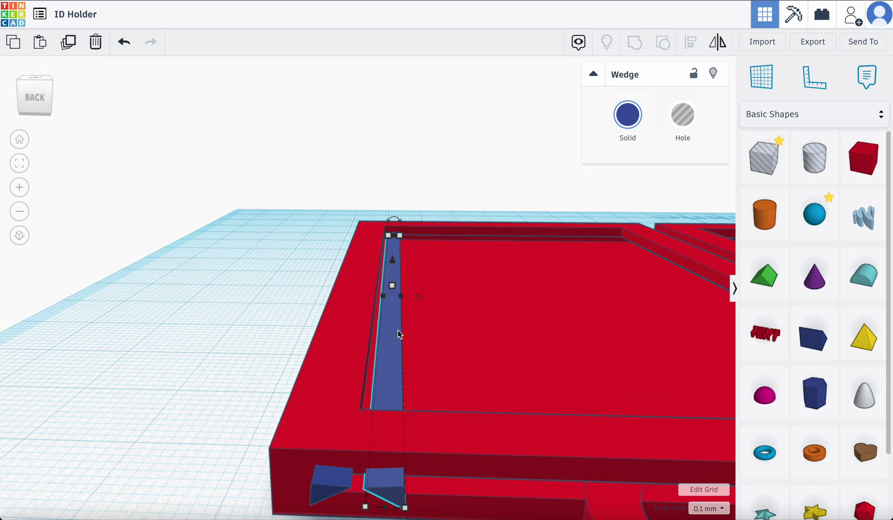
left_click_drag(392, 332, 765, 300)
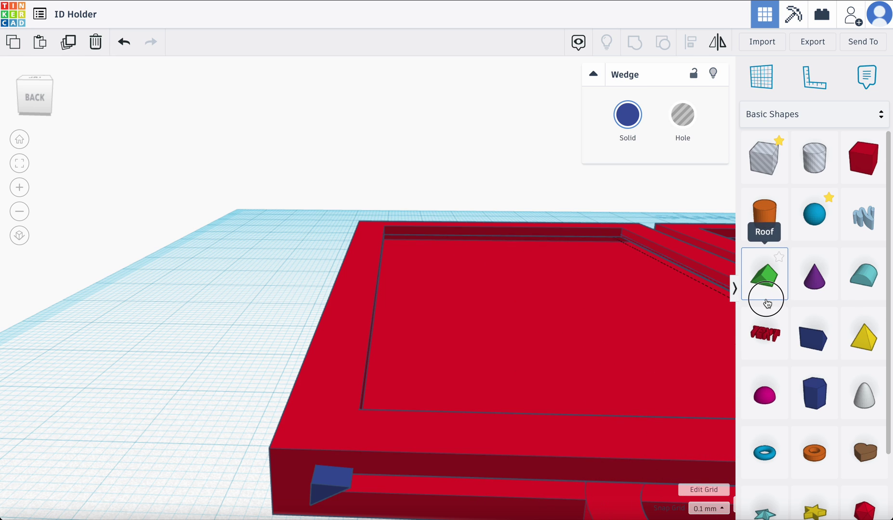
left_click(18, 164)
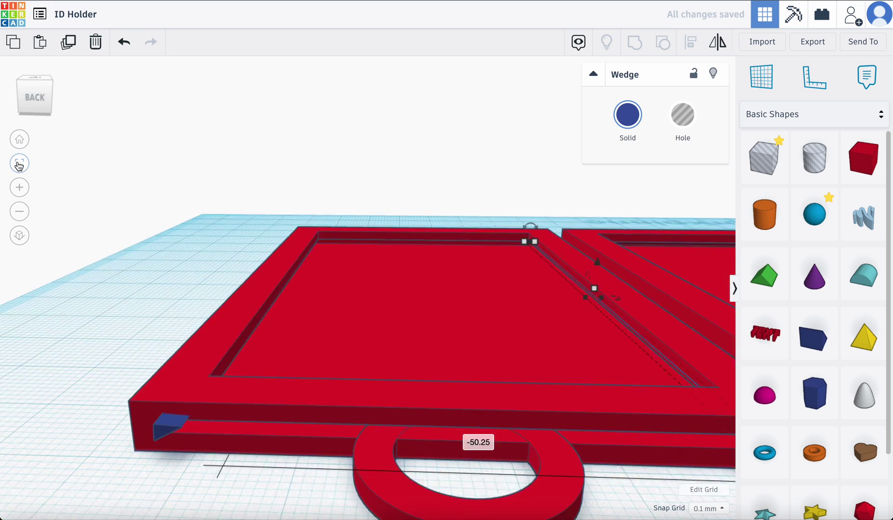
scroll(328, 301, "up", 5)
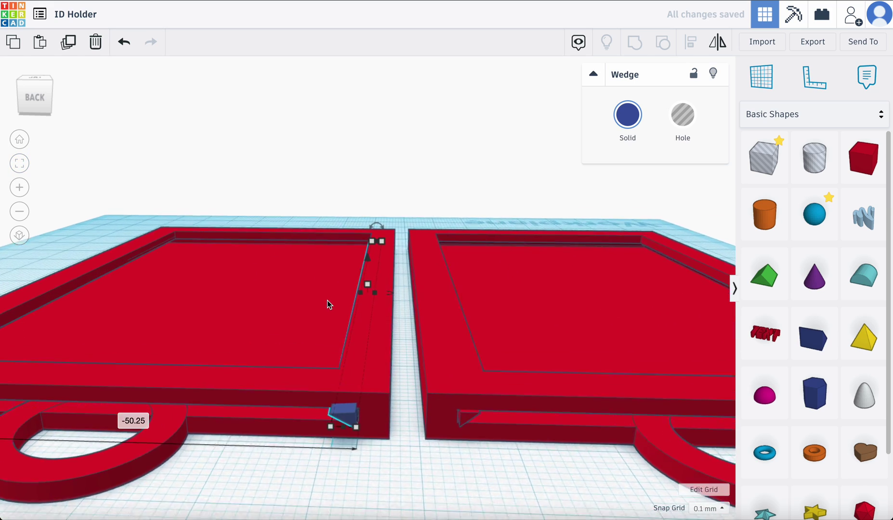
right_click_drag(344, 334, 355, 349)
scroll(355, 345, "up", 5)
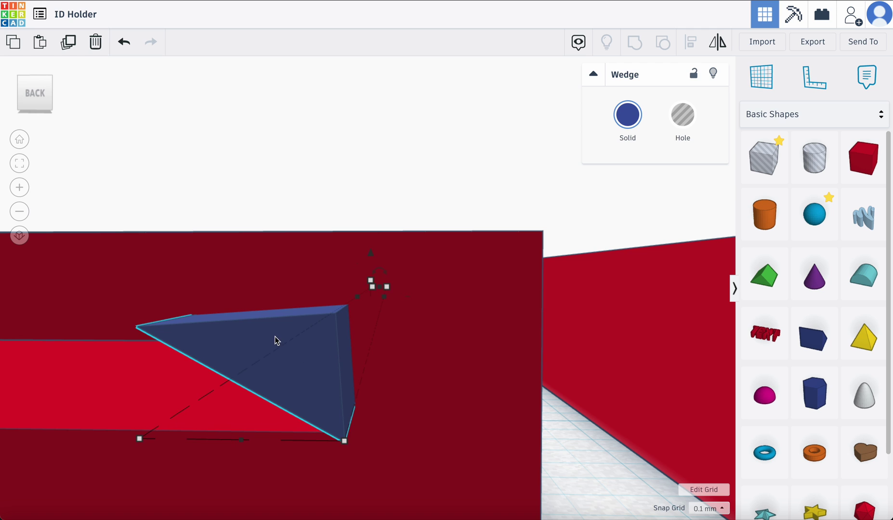
scroll(275, 340, "down", 5)
scroll(276, 339, "down", 3)
right_click_drag(237, 325, 322, 347)
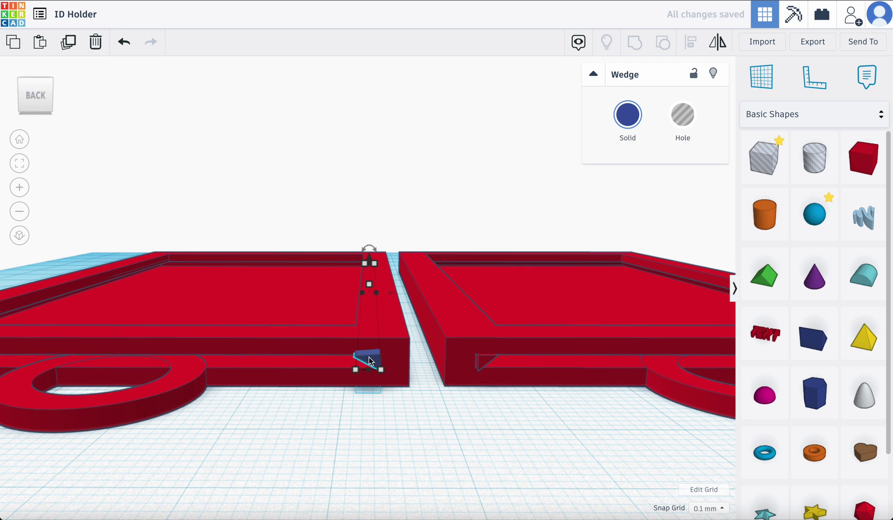
Duplicate the mirrored wedge and raise the copy about 9.3 mm so it floats clear above the holder.
left_click(69, 44)
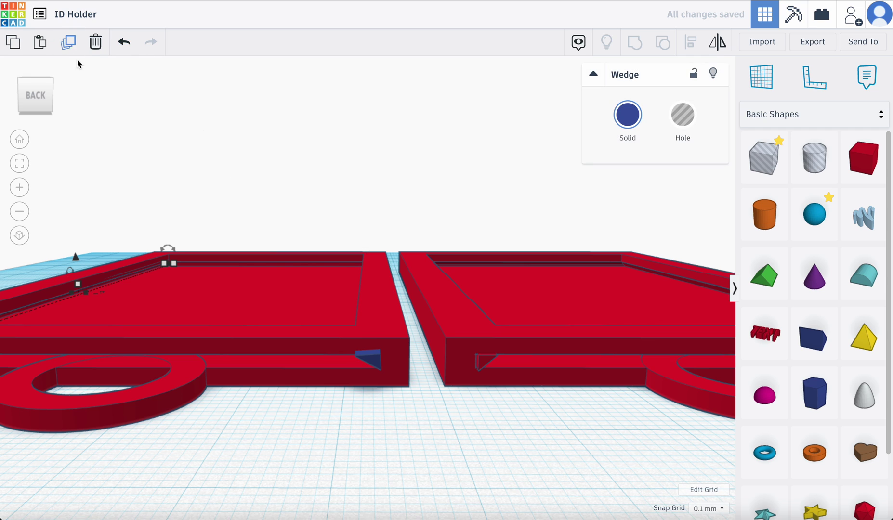
left_click_drag(76, 257, 74, 206)
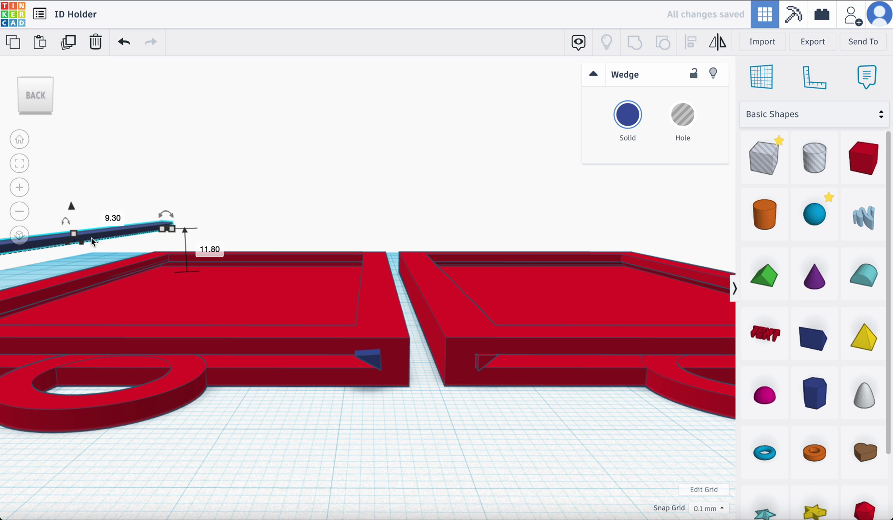
scroll(198, 289, "down", 2)
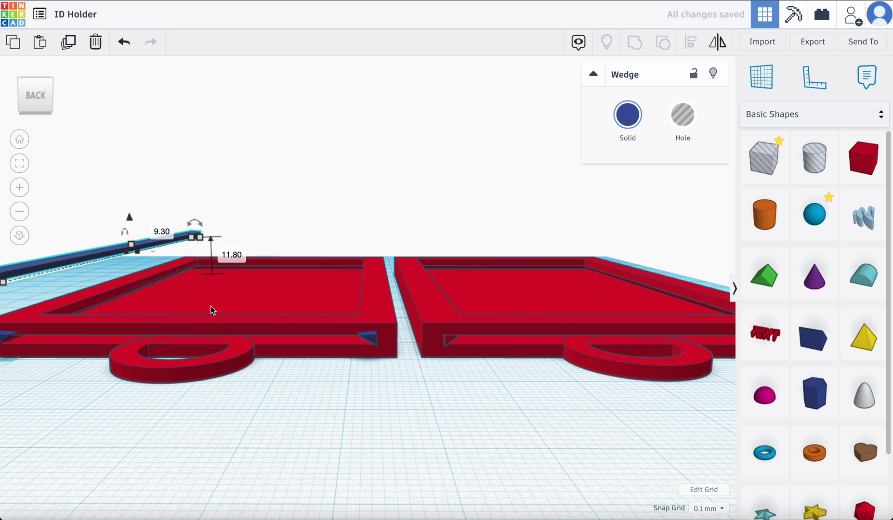
Select the two wedges along the sides of the card slot together and set their length to 92 mm.
scroll(210, 307, "down", 2)
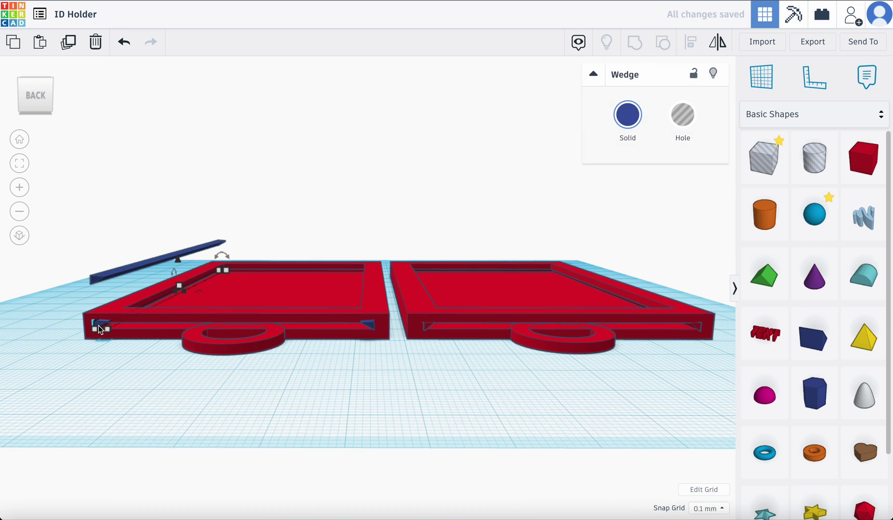
left_click(368, 329, "shift")
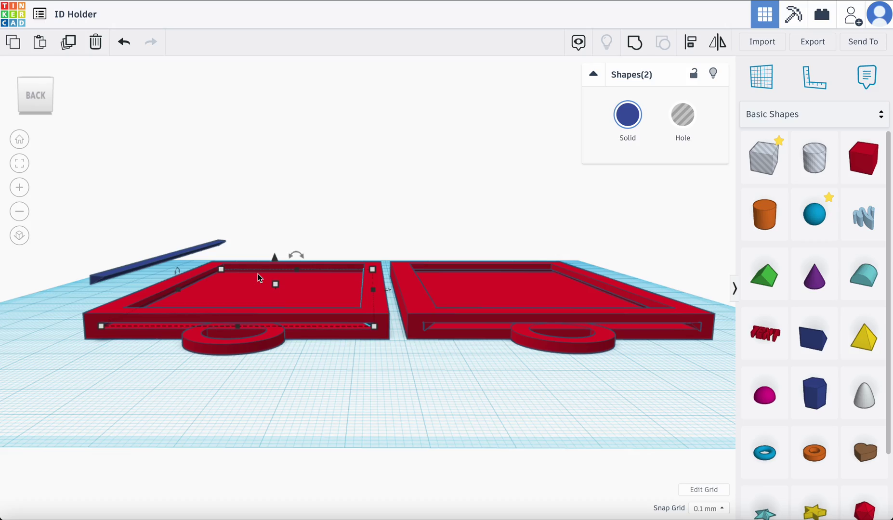
mouse_move(278, 275)
right_mouse_down()
mouse_move(285, 321)
mouse_move(206, 305)
mouse_move(317, 280)
mouse_move(237, 319)
mouse_move(334, 301)
mouse_move(295, 305)
mouse_move(281, 279)
right_mouse_up()
left_click(236, 460)
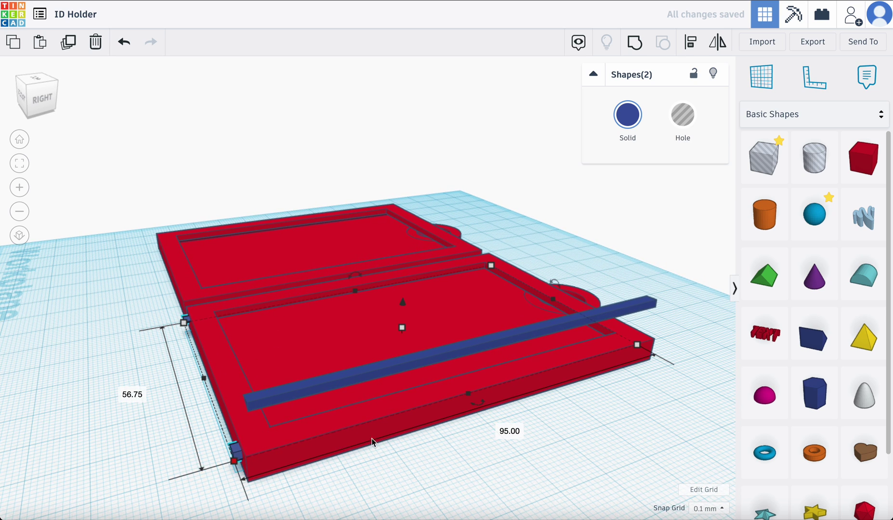
left_click(510, 430)
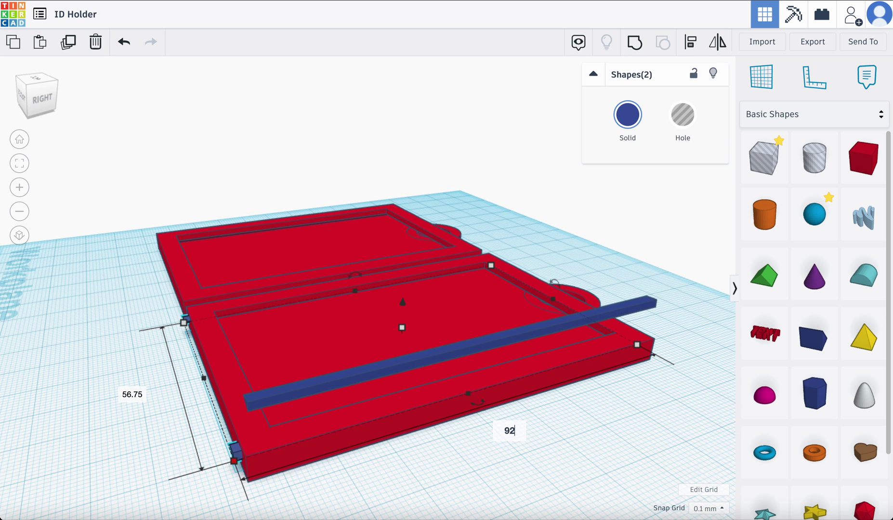
key("Return")
Move the raised wedge over the holder and turn it crosswise near the end opposite the lanyard ring.
right_click_drag(513, 427, 539, 424)
left_click_drag(550, 335, 380, 346)
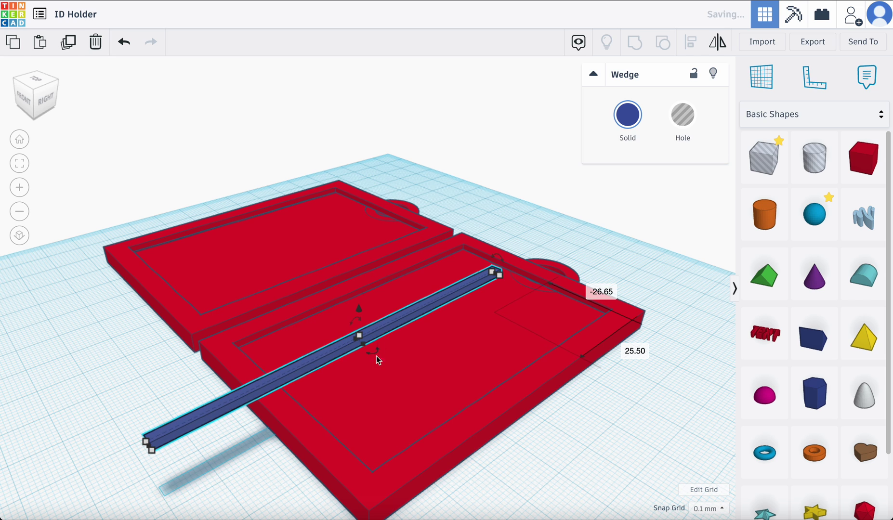
right_click_drag(404, 355, 303, 351)
left_click_drag(465, 327, 232, 437)
right_click_drag(275, 383, 310, 346)
right_click_drag(365, 343, 299, 354)
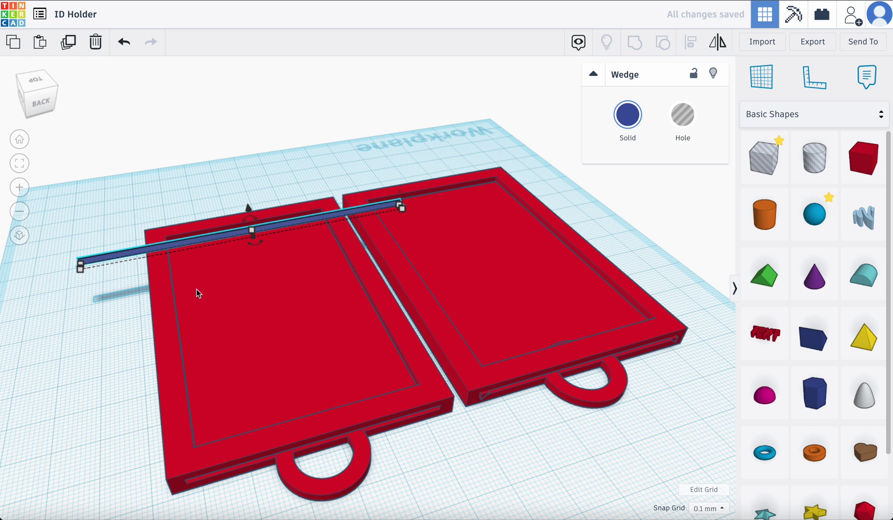
Set the crosswise wedge's length to 60 mm and move it over the holder's closed end.
mouse_move(81, 269)
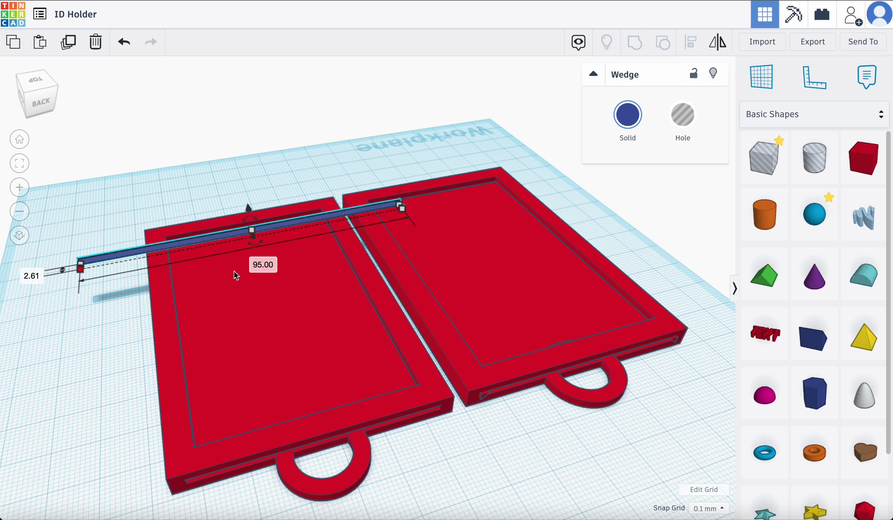
left_click(258, 265)
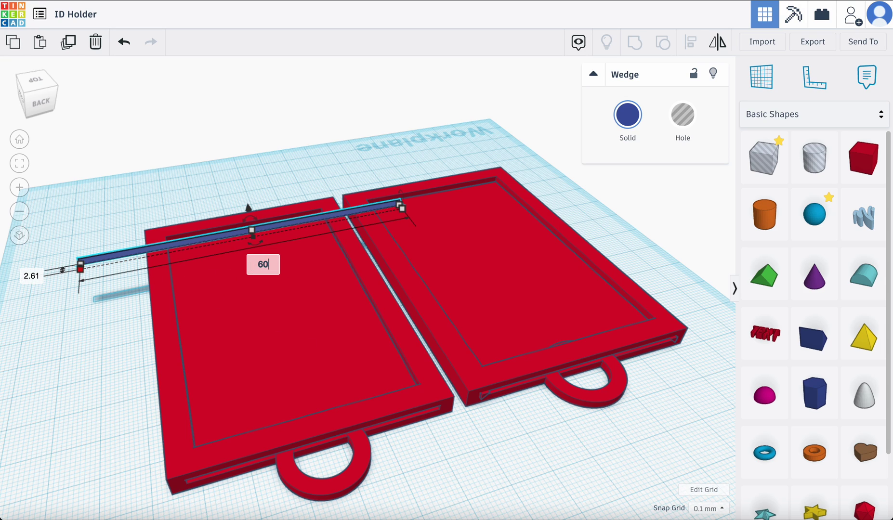
type("60")
key("Return")
left_click_drag(267, 229, 198, 230)
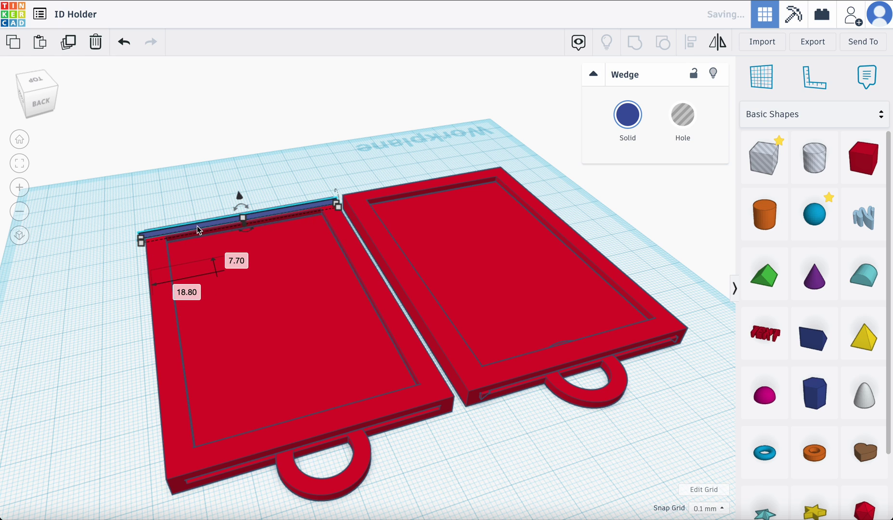
Shorten the crosswise wedge to 55 mm and nudge it sideways to centre it between the holder's sides.
mouse_move(294, 283)
right_mouse_down()
mouse_move(277, 254)
mouse_move(290, 291)
mouse_move(287, 278)
right_mouse_up()
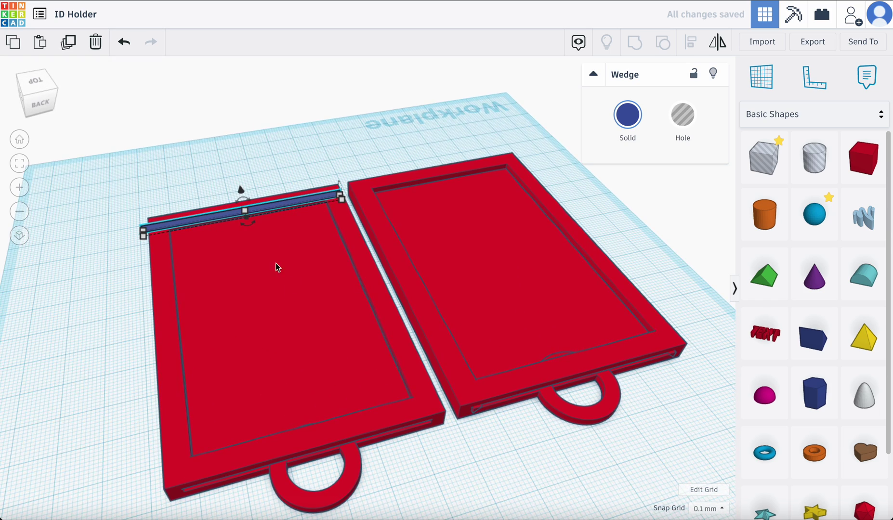
left_click(249, 246)
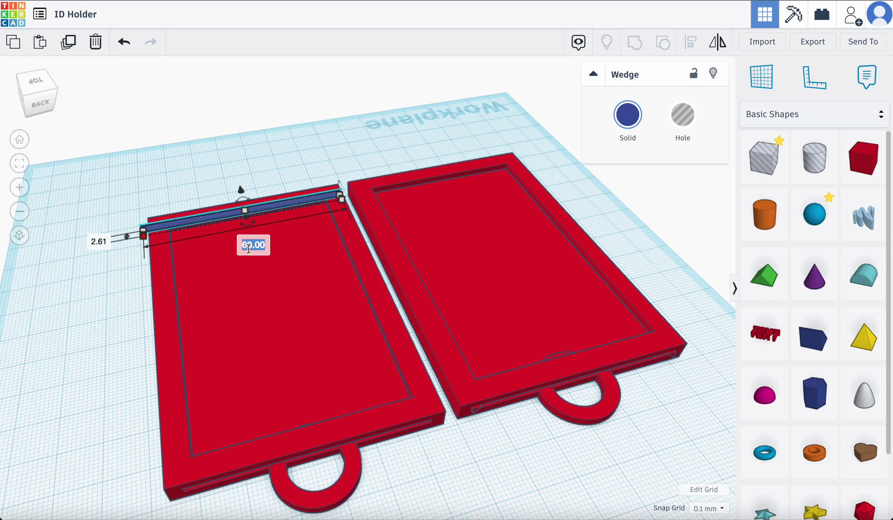
key("Return")
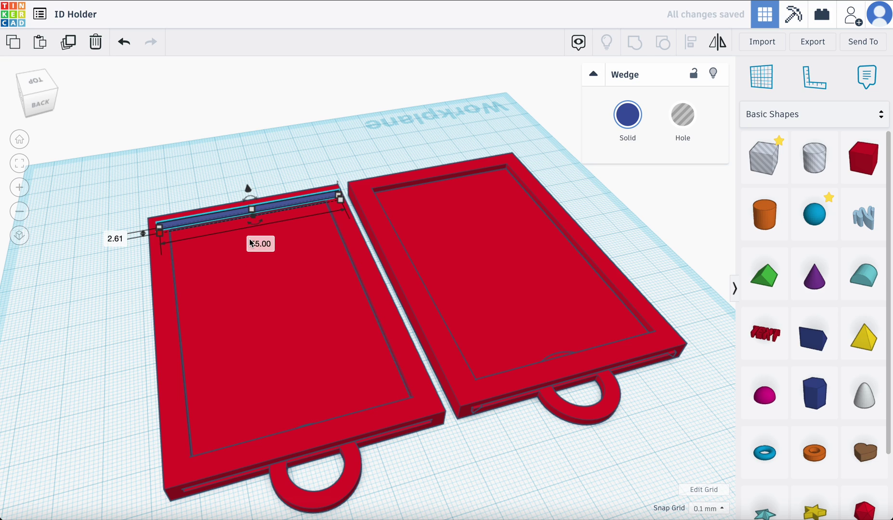
key("Left")
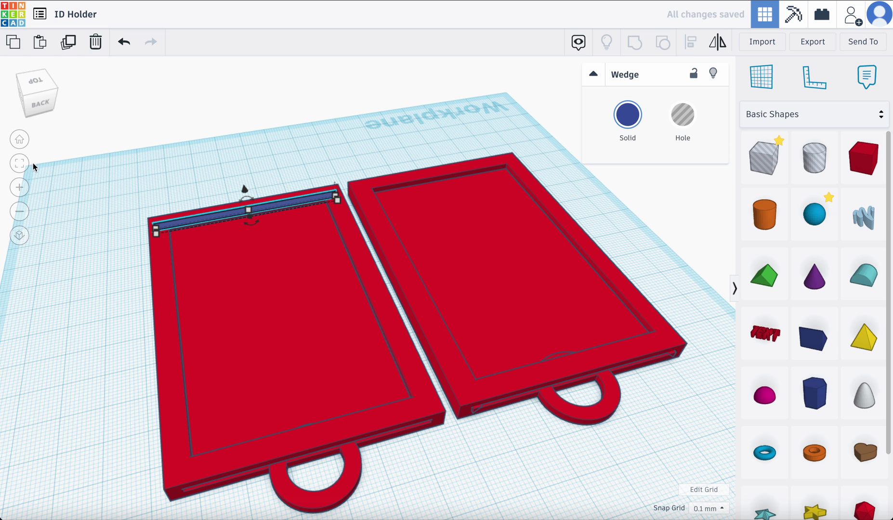
Lower the crosswise wedge into the card slot and push it back against the wall of the closed end.
scroll(181, 212, "up", 5)
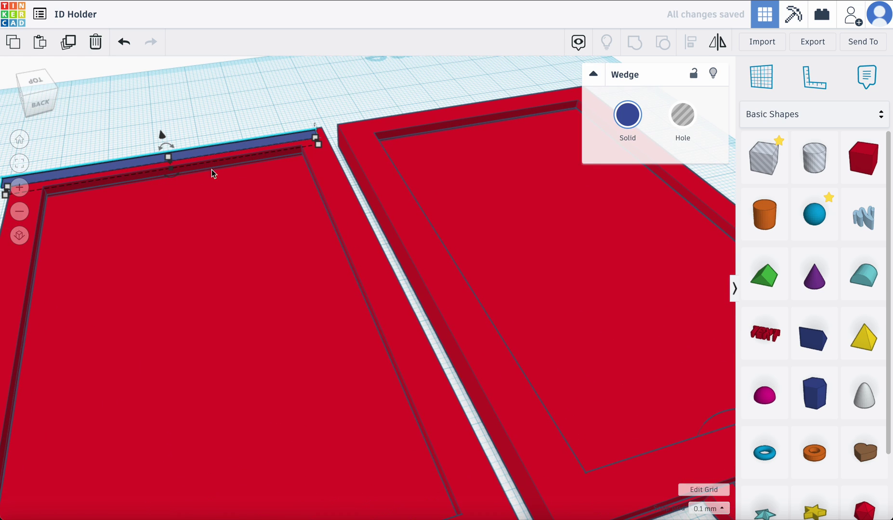
scroll(166, 139, "down", 5)
right_click_drag(216, 216, 223, 174)
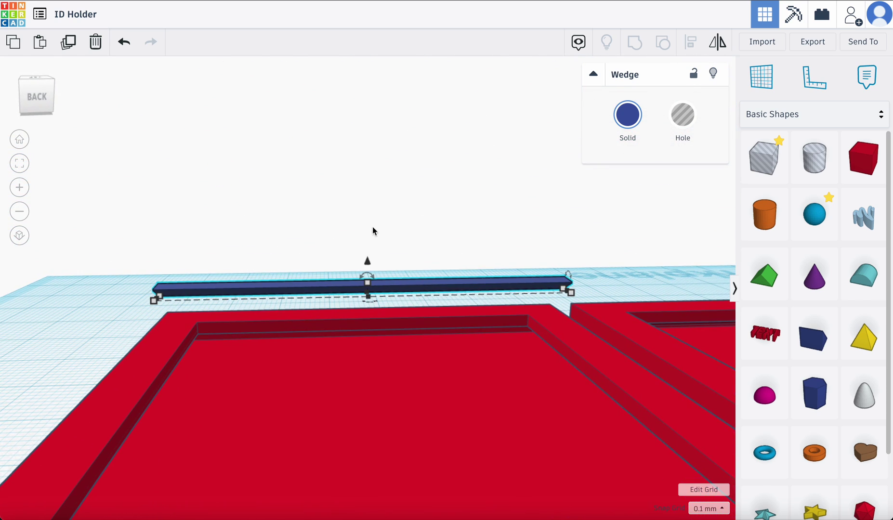
left_click_drag(367, 261, 377, 308)
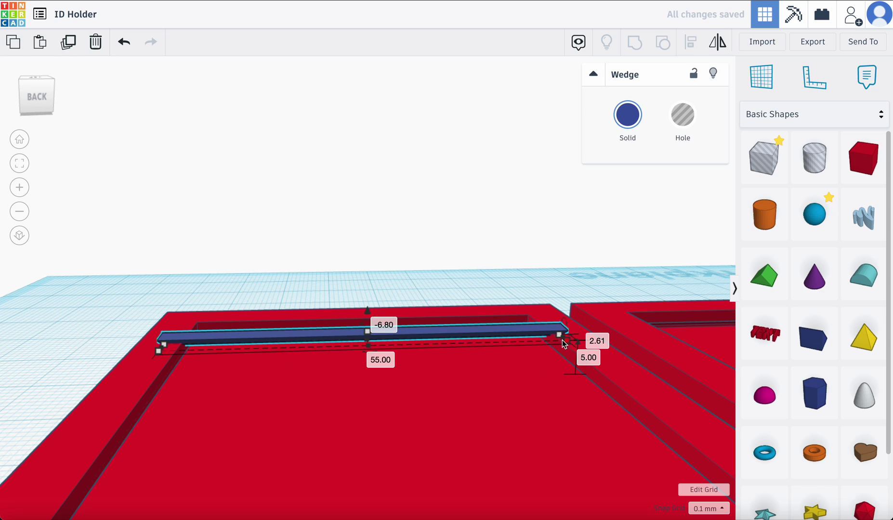
left_click_drag(367, 310, 371, 328)
left_click_drag(343, 355, 340, 330)
Lower the crosswise wedge another 0.3 mm so its top lines up with the slot's upper edge, and check its fit.
right_click_drag(476, 347, 395, 340)
scroll(395, 340, "up", 5)
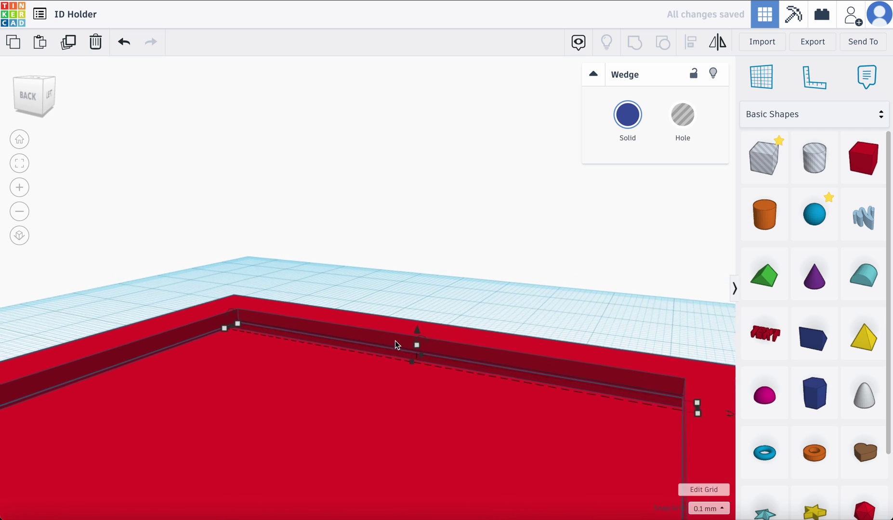
right_click_drag(432, 362, 433, 341)
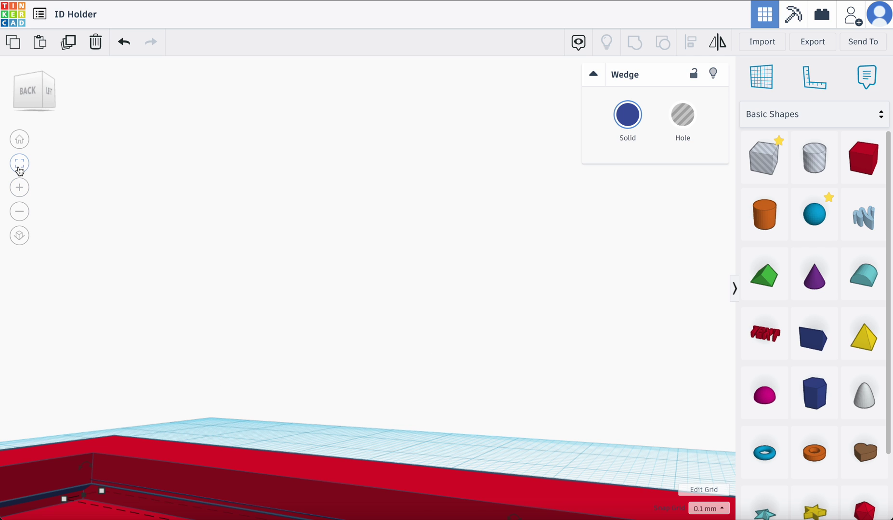
left_click(19, 167)
right_click_drag(361, 249, 373, 269)
scroll(372, 268, "up", 3)
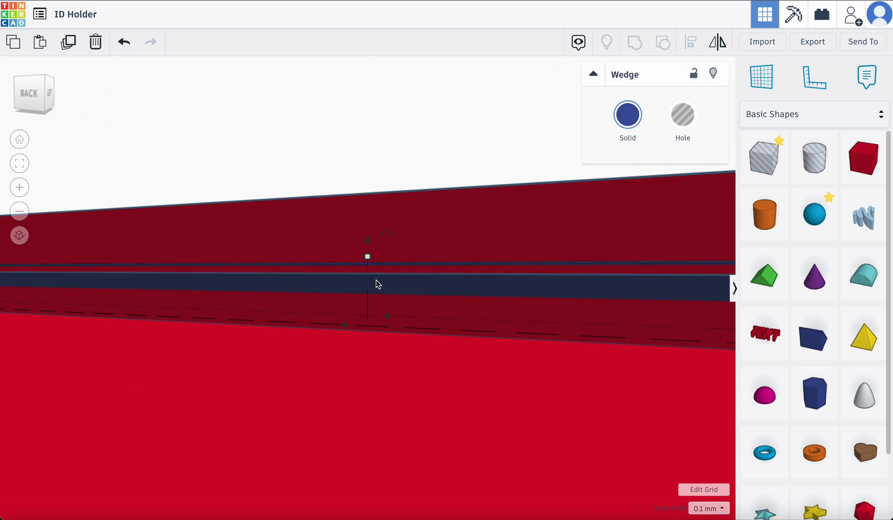
mouse_move(371, 258)
left_click_drag(367, 241, 369, 254)
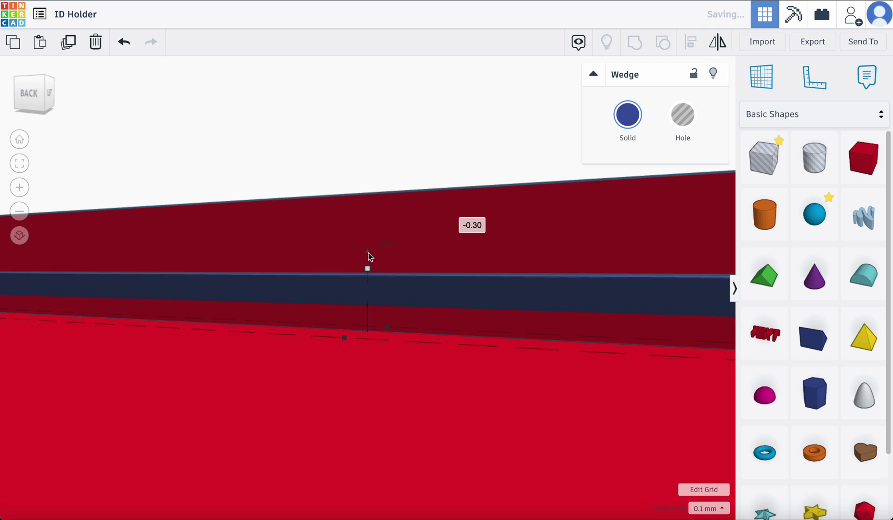
right_click_drag(385, 284, 420, 287)
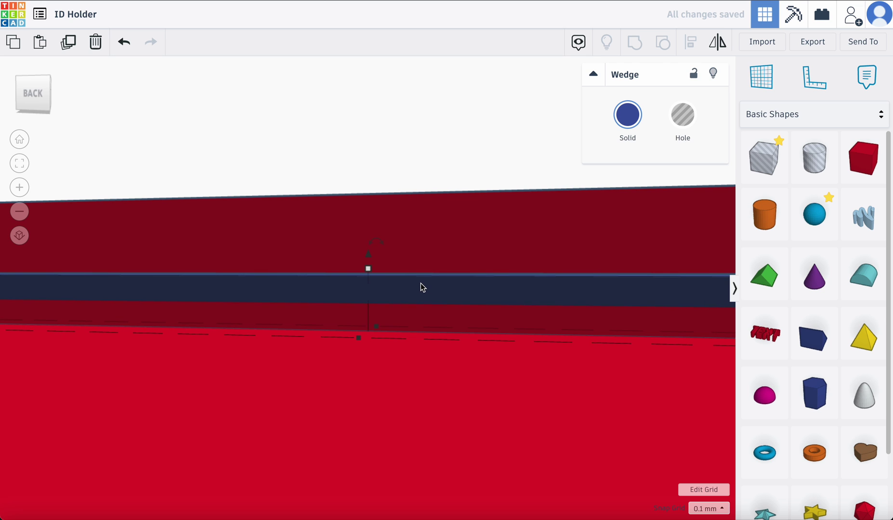
left_click_drag(421, 288, 414, 285)
right_click_drag(414, 285, 364, 311)
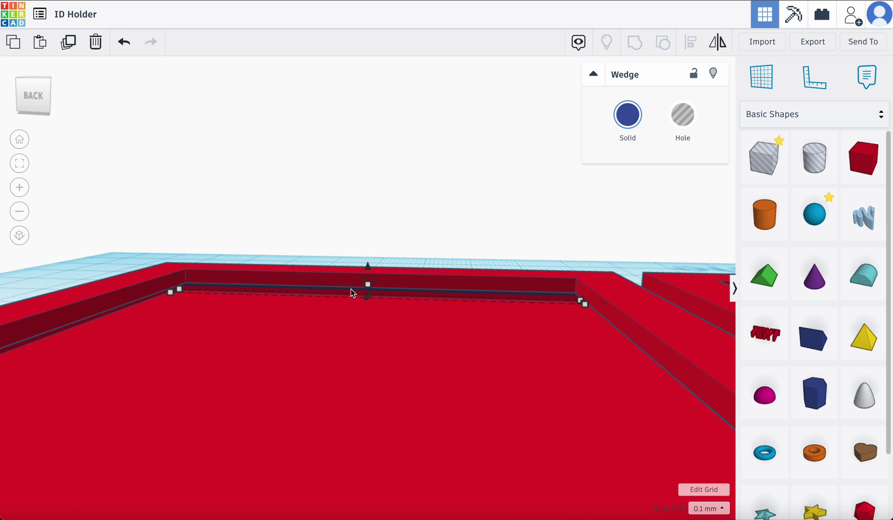
Move the finished red holder about 36 mm sideways and 29.5 mm lengthwise, clear of the rebuilt one.
scroll(350, 307, "down", 6)
right_click_drag(354, 313, 398, 328)
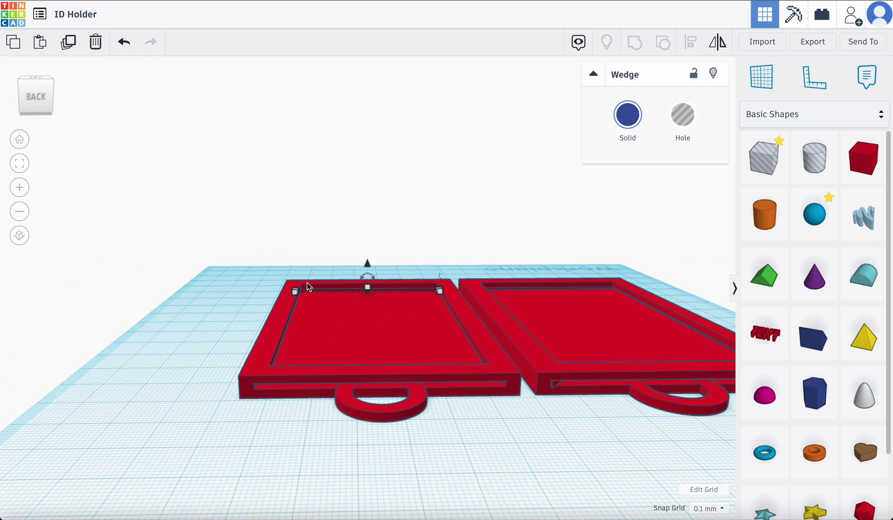
left_click(433, 346)
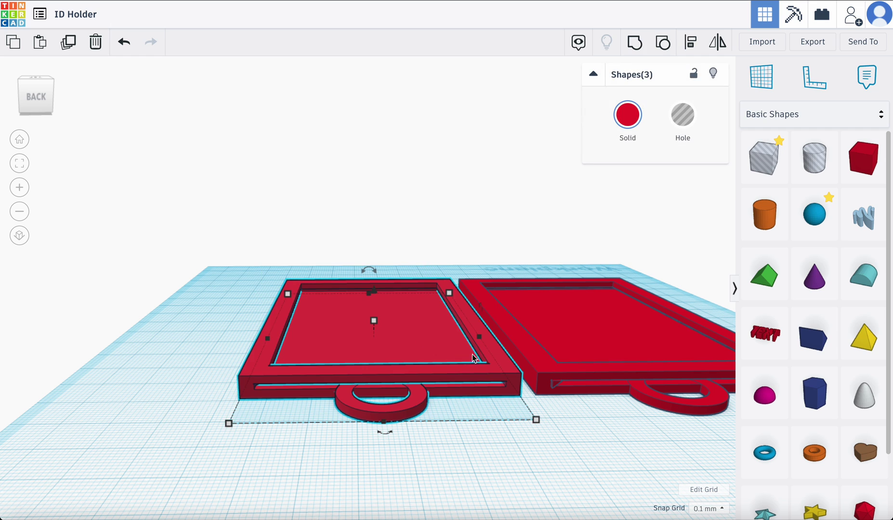
left_click_drag(514, 338, 569, 303)
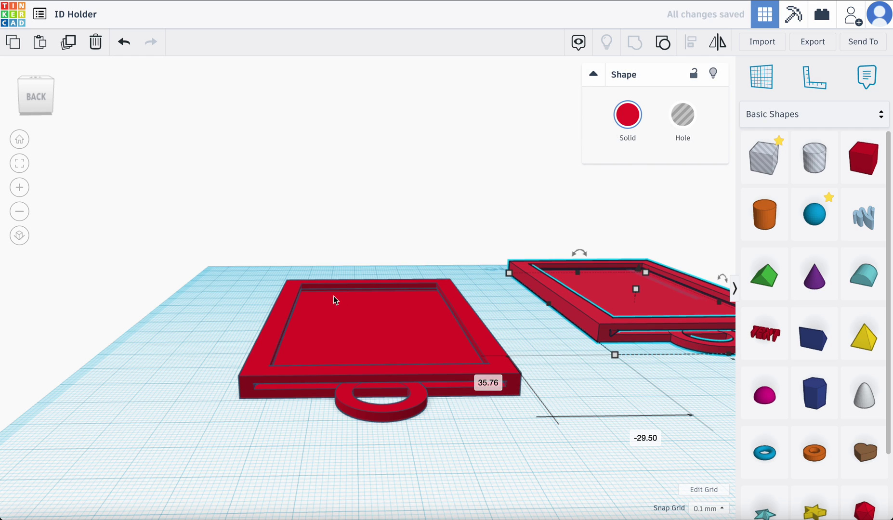
Group the rebuilt holder with its side wedges and crosswise wedge into one shape.
left_click_drag(249, 283, 498, 402)
left_click(635, 45)
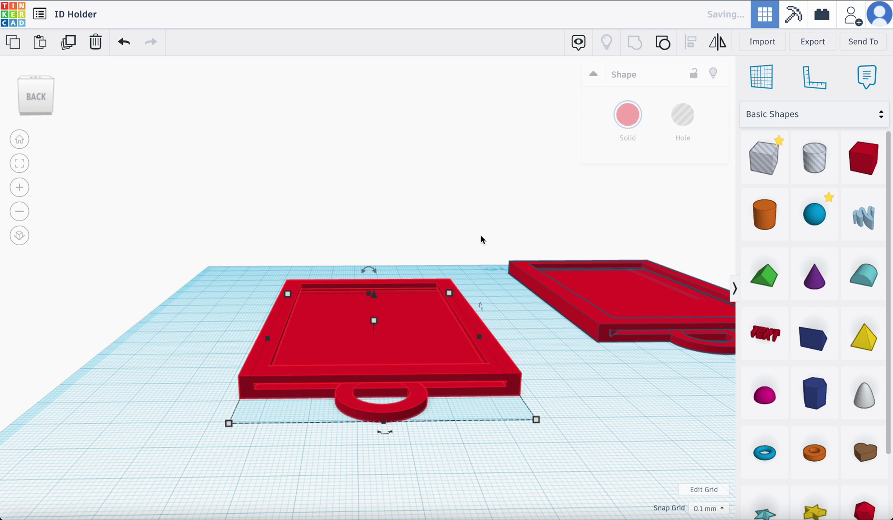
right_click_drag(470, 333, 469, 344)
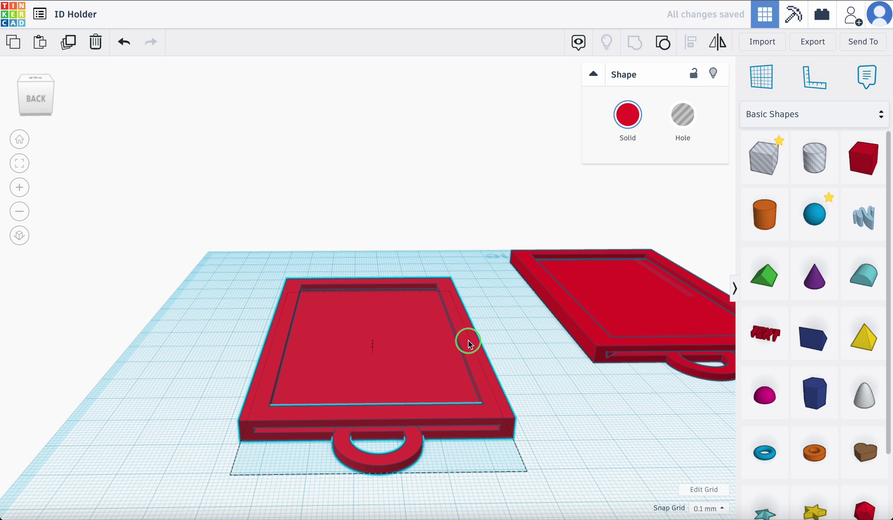
Move the blue holder with the helmet cut-out onto the workplane beside the rebuilt red holder.
scroll(469, 339, "down", 5)
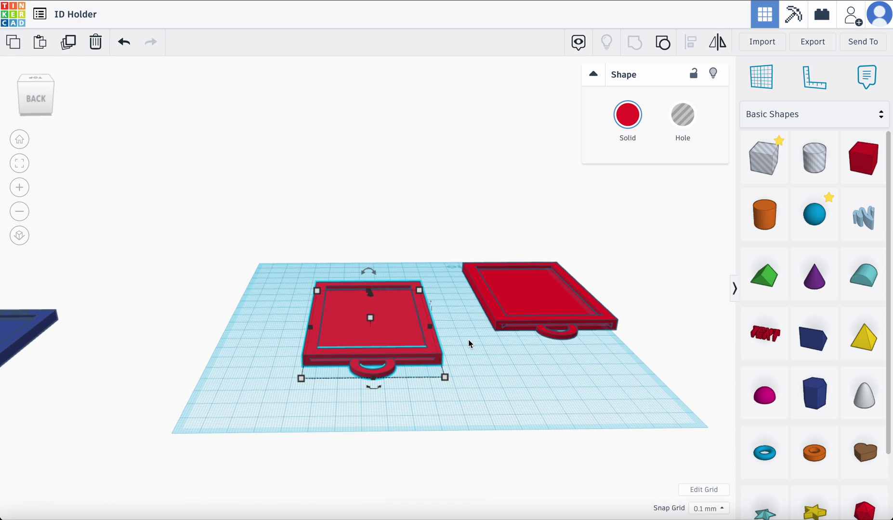
scroll(468, 340, "up", 4)
scroll(458, 340, "down", 2)
left_click_drag(30, 332, 366, 335)
Examine the blue holder's helmet cut-out and lower text from above and compare it with the plain red holders.
left_click(339, 322, "shift")
left_click(205, 344)
right_click_drag(204, 344, 415, 301)
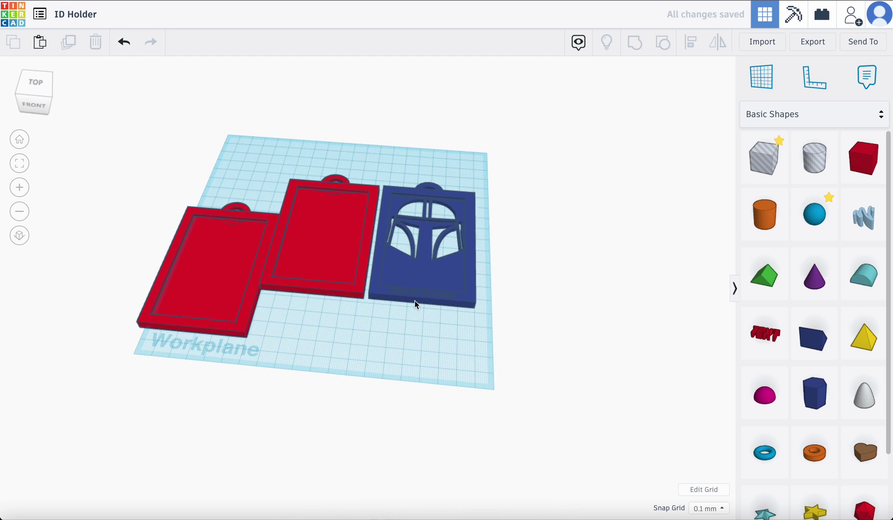
left_click(415, 300)
left_click(19, 164)
right_click_drag(257, 241, 269, 295)
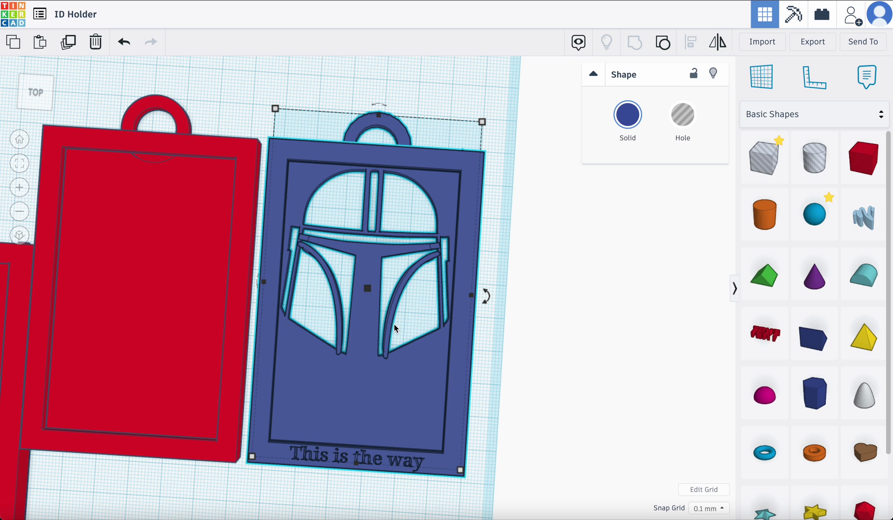
left_click(488, 356)
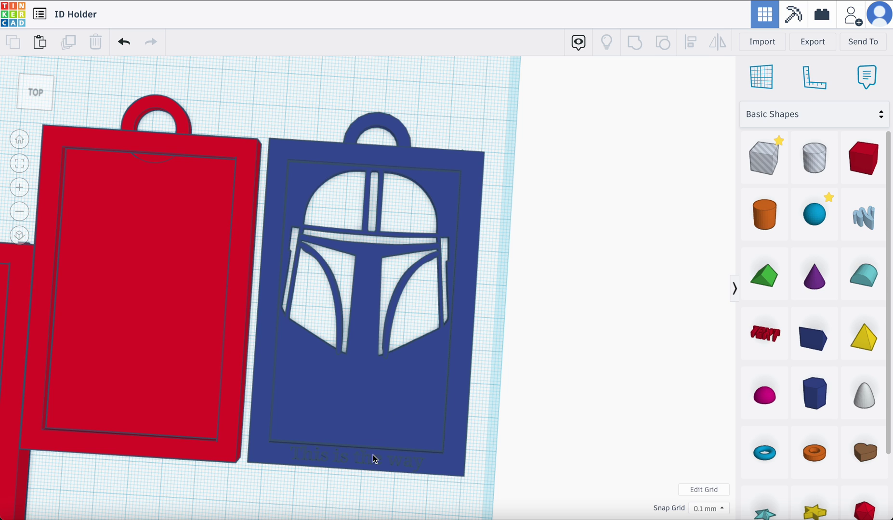
scroll(440, 394, "down", 3)
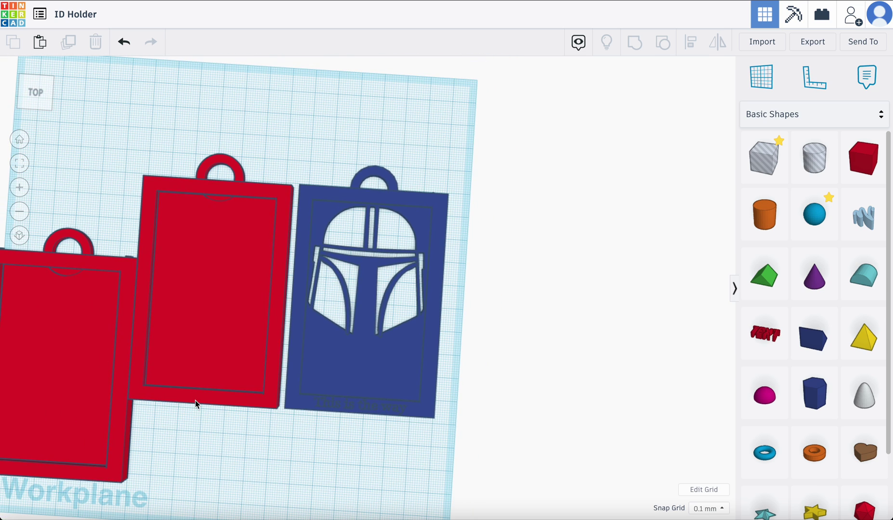
Place a Text shape on the workplane below the middle red holder and enter a sample full name as its text.
scroll(608, 349, "down", 2)
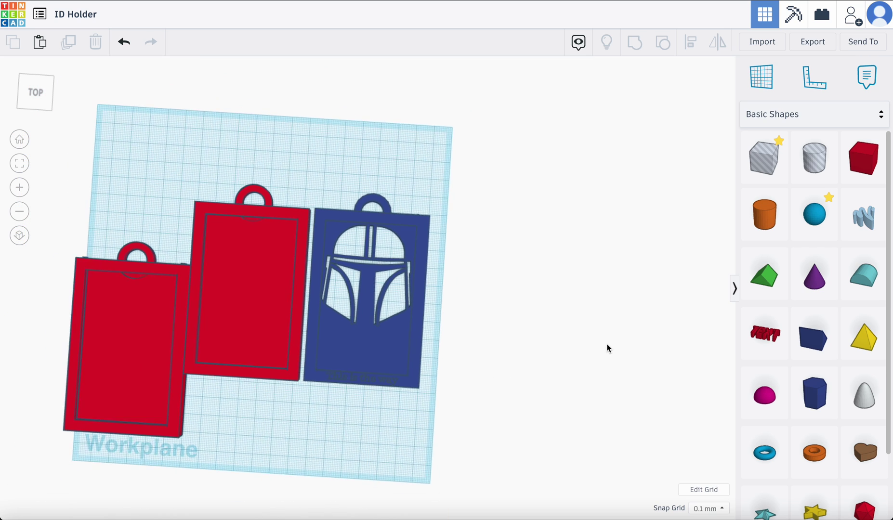
scroll(608, 346, "up", 2)
left_click_drag(766, 335, 240, 443)
left_click(660, 182)
left_click(622, 187)
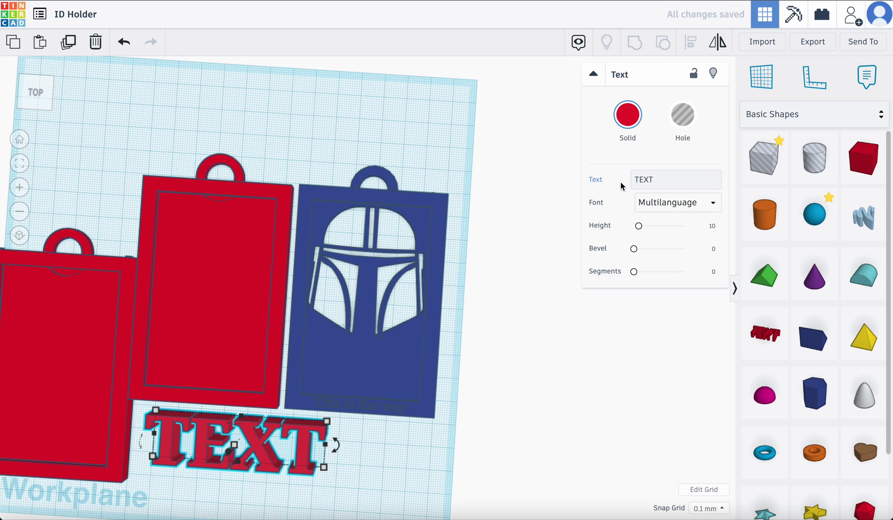
left_click(667, 177)
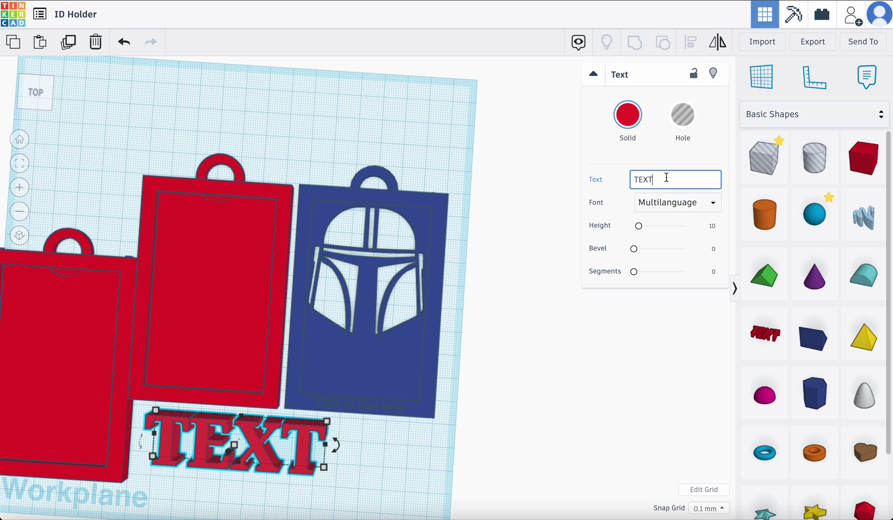
key("BackSpace")
key("BackSpace")
key("BackSpace")
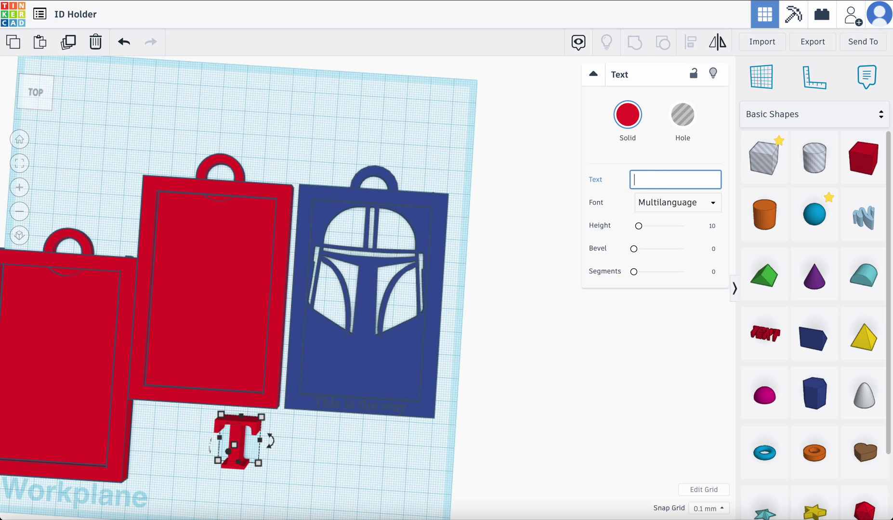
type("bob")
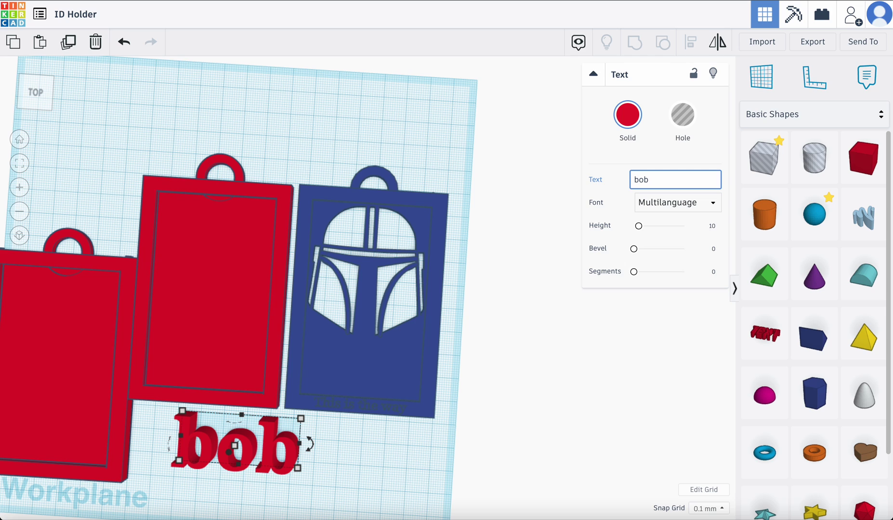
type(" smotth")
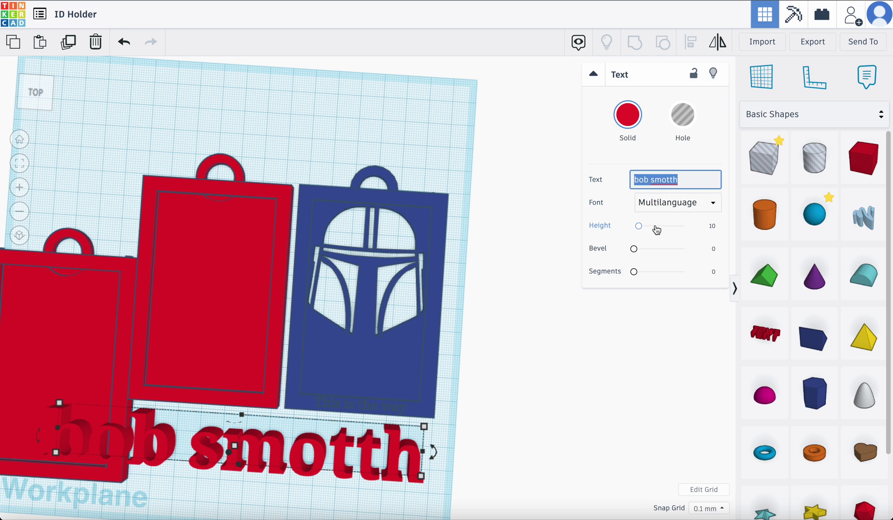
Correct the spelling of the name and shrink the text to about 50.5 by 4.9 mm and 3.7 mm high.
left_click_drag(424, 427, 295, 435)
left_click(677, 179)
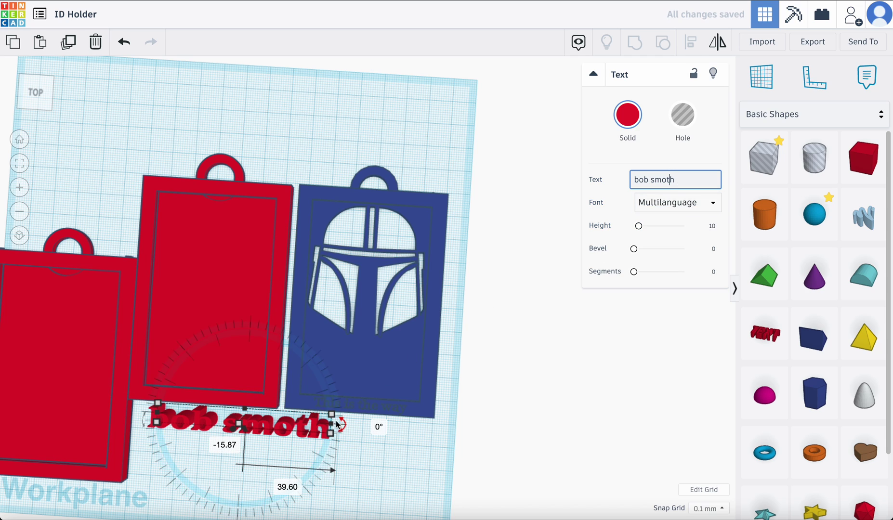
left_click_drag(326, 424, 275, 424)
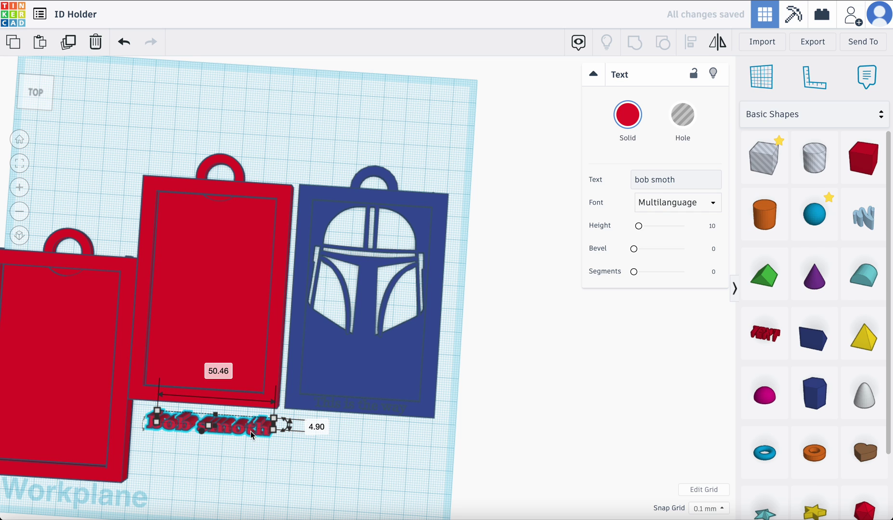
right_click_drag(250, 433, 246, 408)
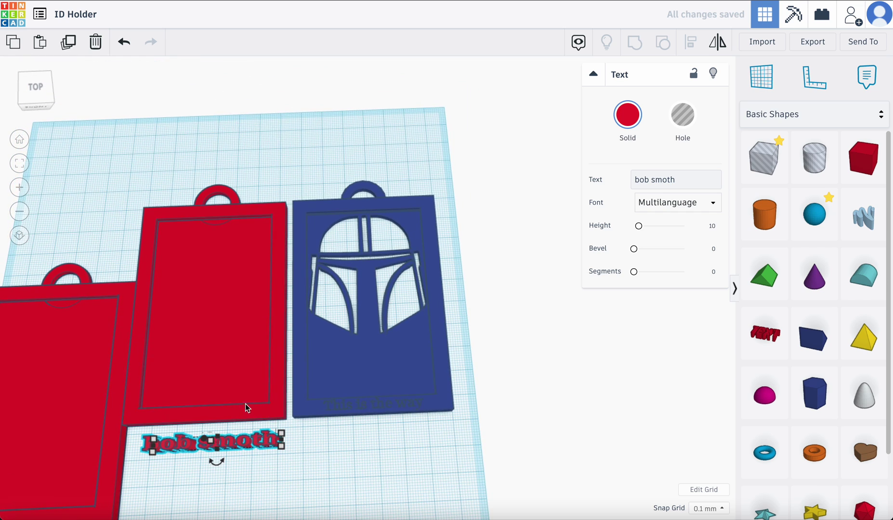
left_click(20, 164)
left_click_drag(365, 281, 363, 294)
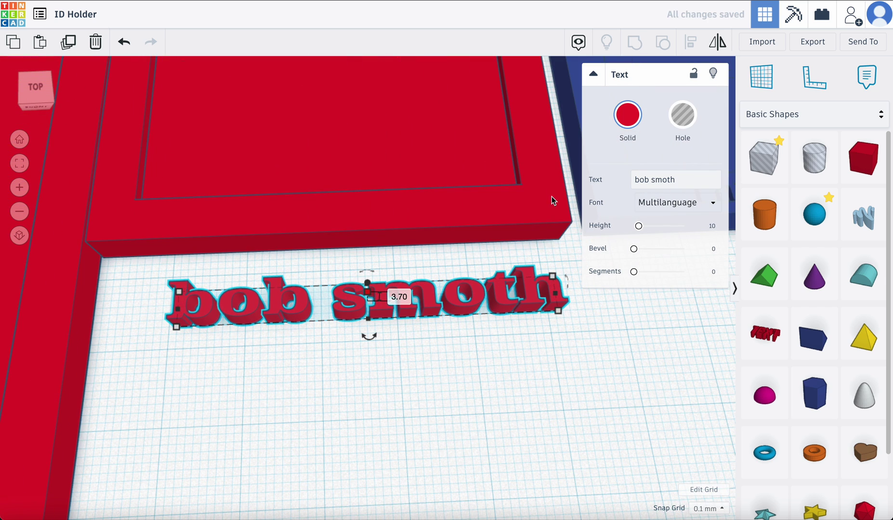
Turn the name text into a hole and sink it into the closed-end border of the middle red holder.
left_click(676, 124)
left_click_drag(431, 298, 392, 224)
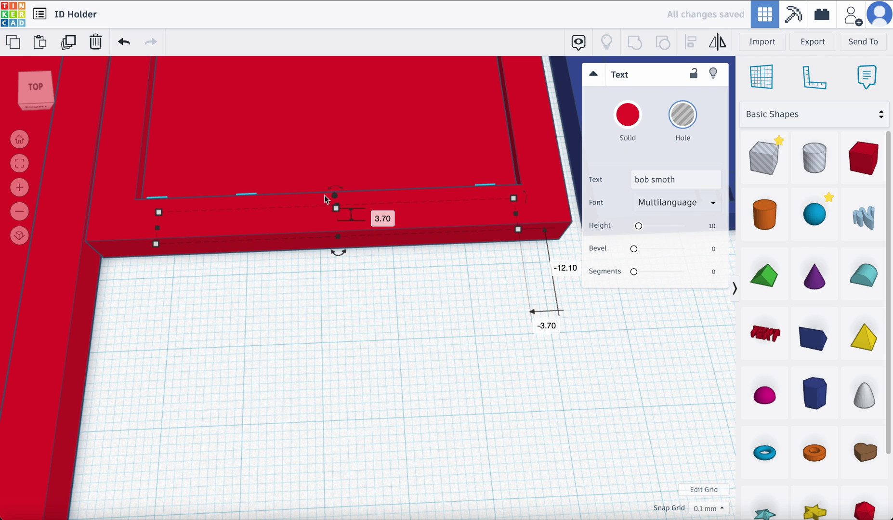
left_click_drag(334, 198, 327, 219)
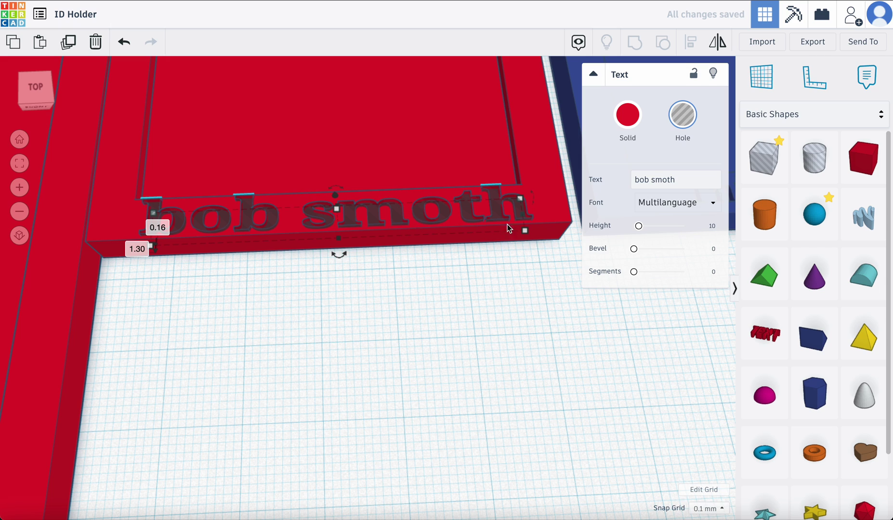
Narrow the text hole to about 42.7 mm and position it inside the card recess, lowered by 2.2 mm.
left_click_drag(525, 231, 469, 235)
left_click_drag(364, 210, 378, 101)
scroll(391, 169, "down", 5)
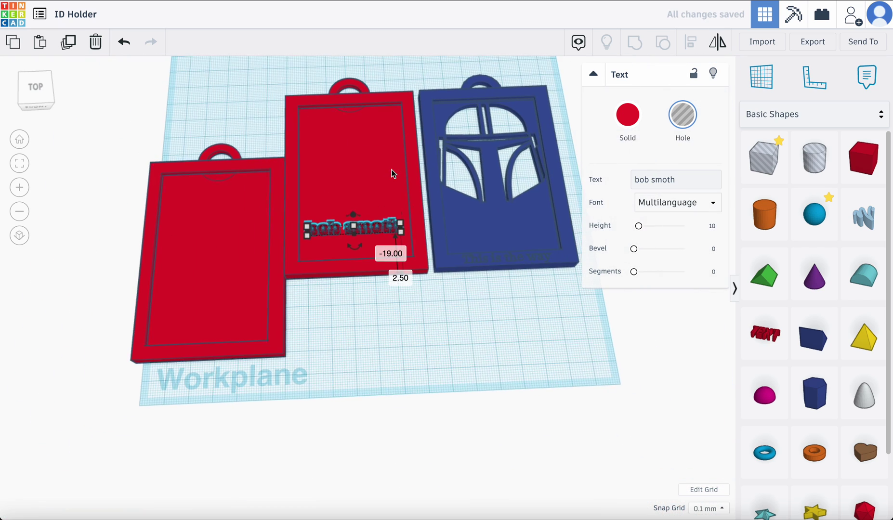
scroll(392, 169, "up", 5)
left_click_drag(338, 202, 347, 131)
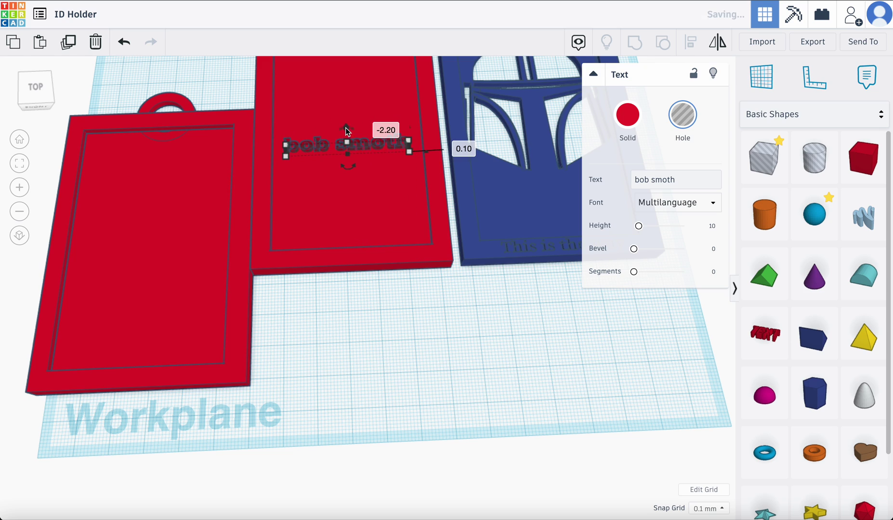
Try grouping the text hole with the middle red holder and moving the other red holder aside, then undo both changes.
left_click(339, 179, "shift")
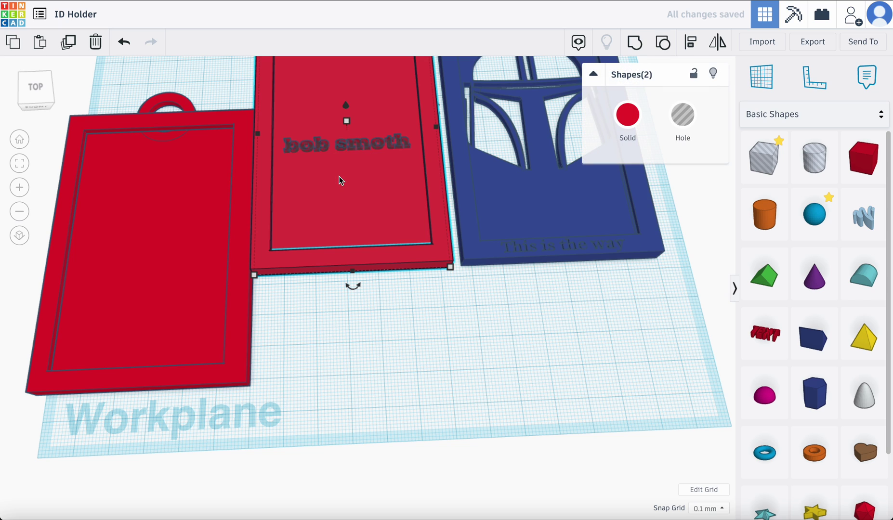
left_click(635, 44)
left_click_drag(248, 316, 142, 316)
right_click_drag(308, 196, 285, 179)
key("ctrl+z")
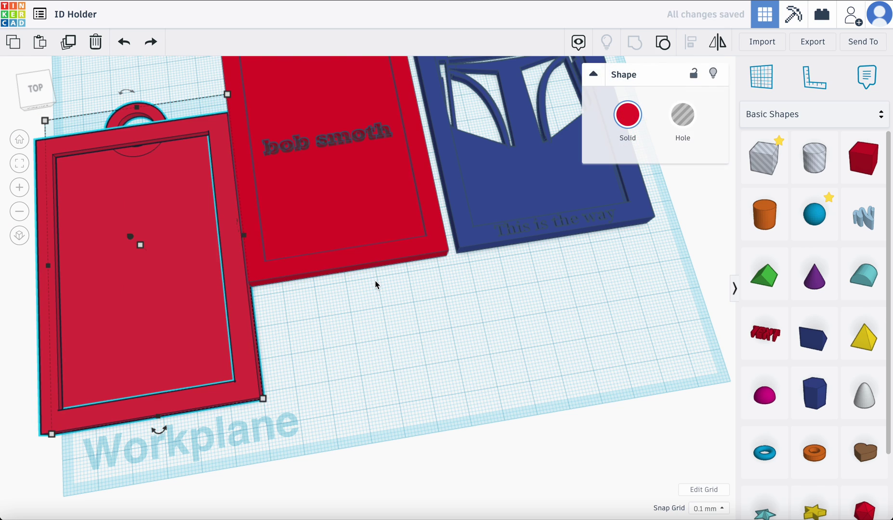
Lower the name text hole by 5.3 mm so it passes through the base of the middle red holder.
left_click(376, 285)
left_click(336, 141)
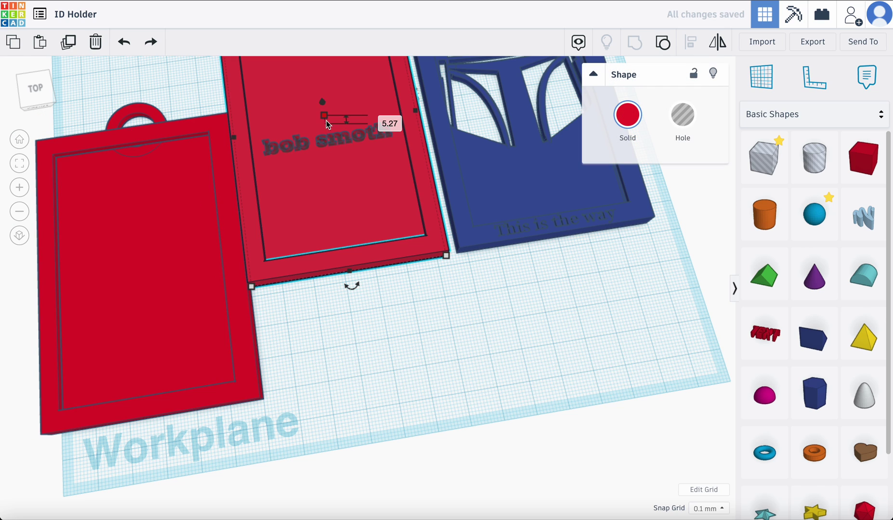
left_click_drag(325, 116, 323, 109)
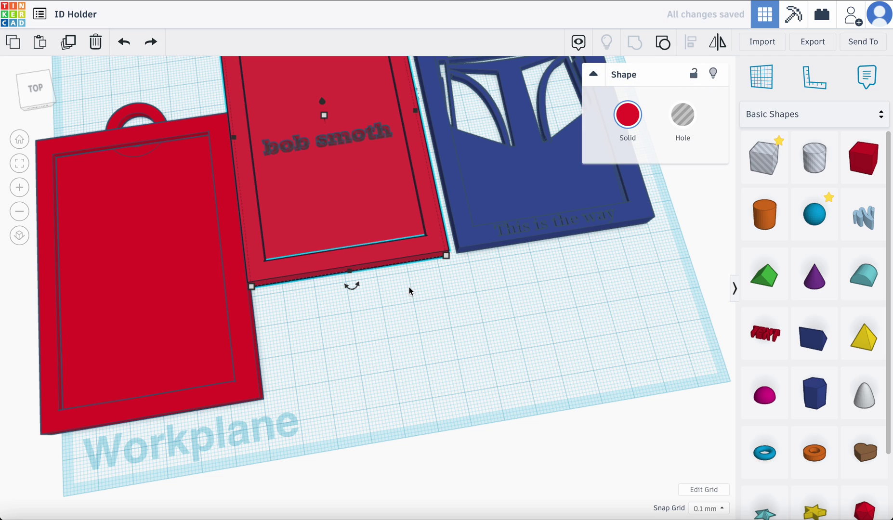
left_click(409, 302)
left_click(333, 144)
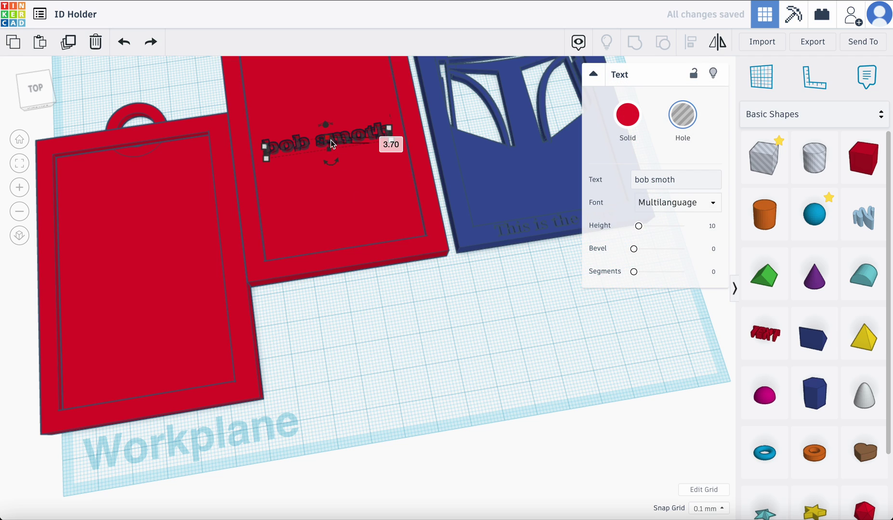
mouse_move(331, 143)
left_mouse_down()
mouse_move(327, 116)
mouse_move(328, 128)
left_mouse_up()
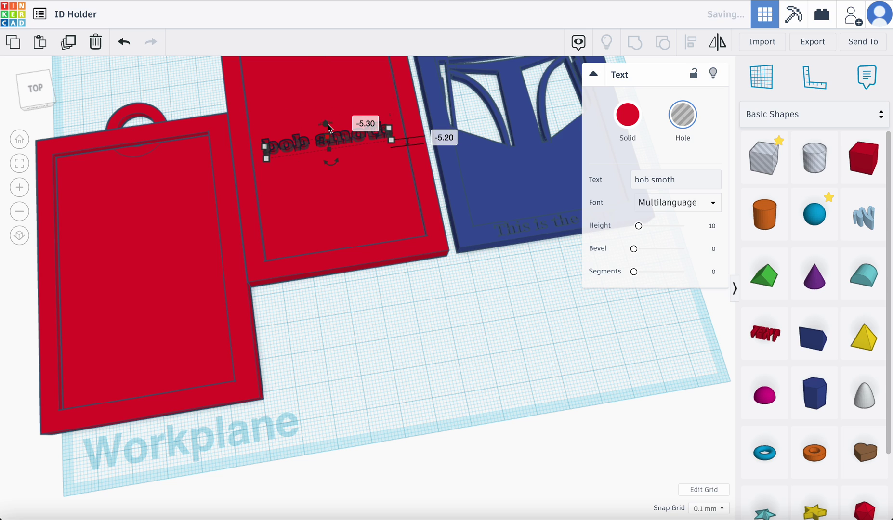
Group the text hole with the middle red holder and move the other red holder about 29.8 mm sideways and 6.1 mm lengthwise.
left_click(284, 108, "shift")
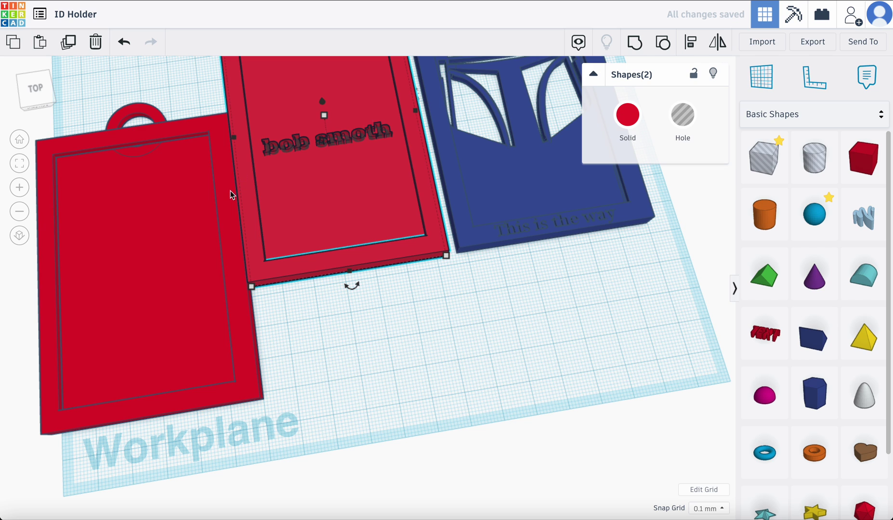
left_click(634, 46)
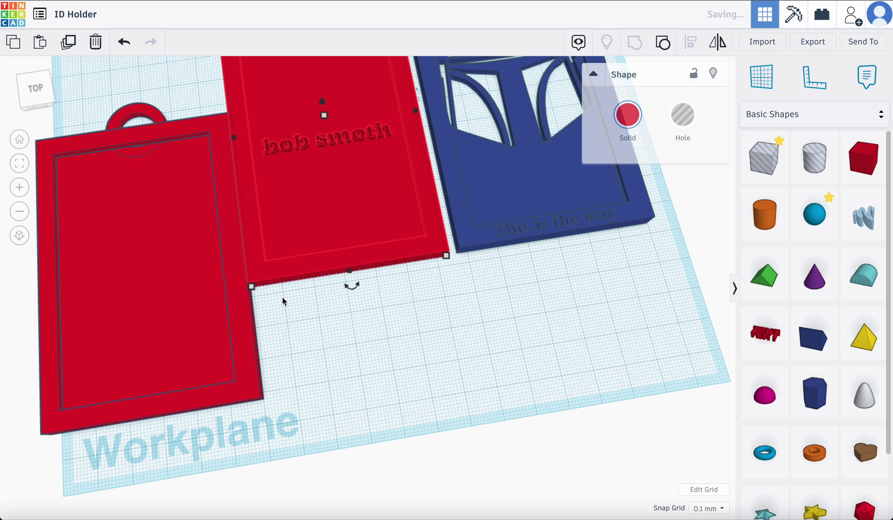
left_click_drag(242, 317, 140, 314)
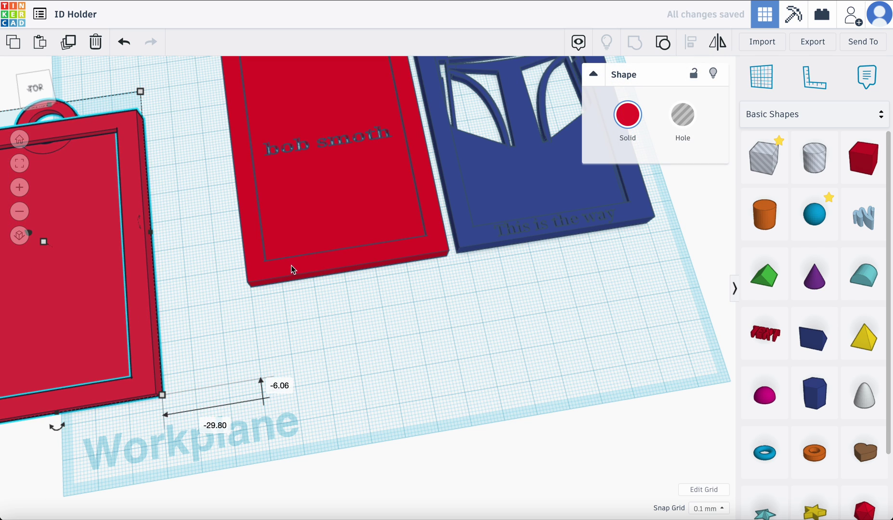
Examine the cut-out name on the middle red holder from above and from underneath, next to the blue holder.
scroll(302, 235, "up", 2)
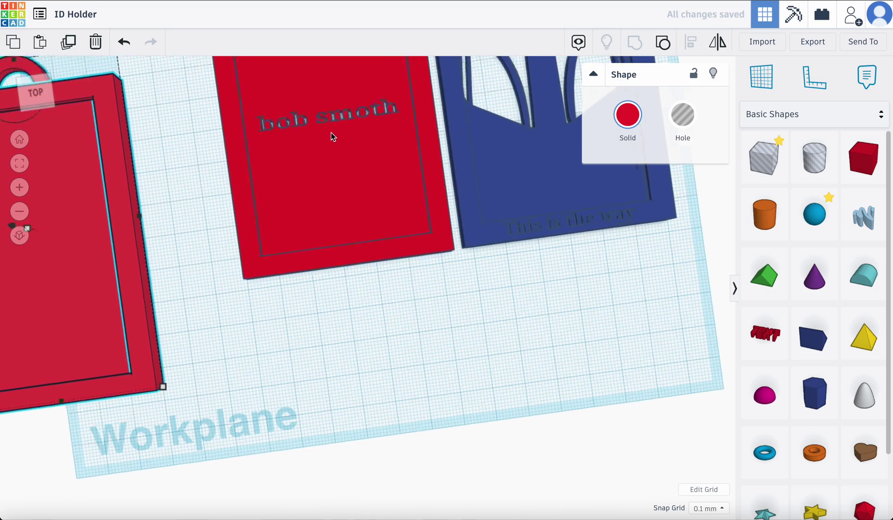
scroll(331, 133, "up", 5)
scroll(331, 134, "down", 5)
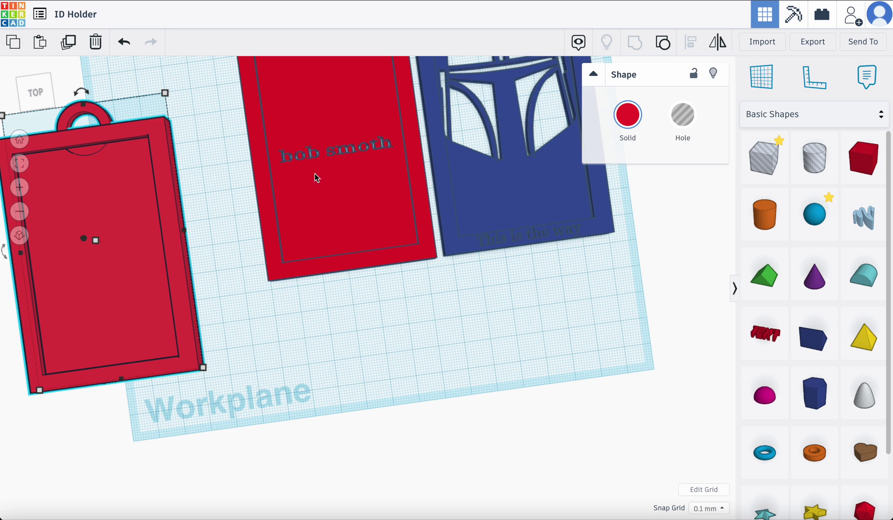
scroll(332, 185, "down", 2)
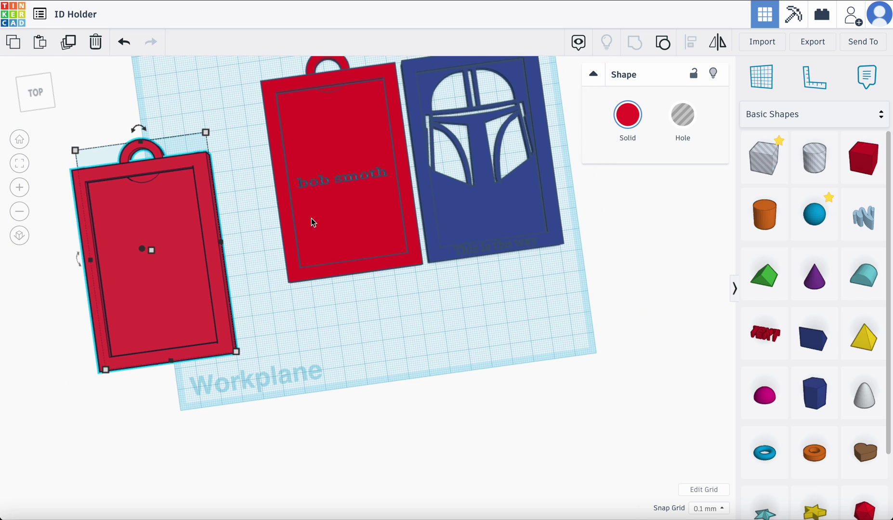
right_click_drag(287, 186, 412, 173)
right_click_drag(484, 201, 433, 190)
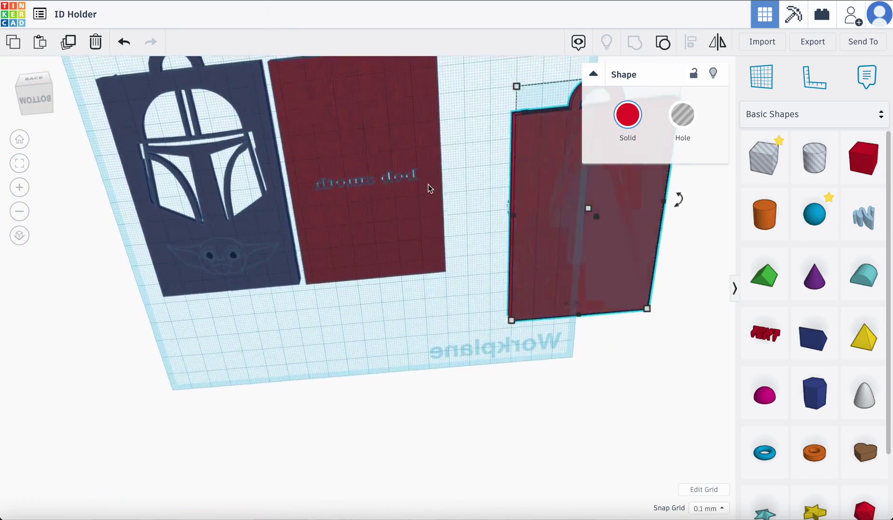
left_click(374, 183)
left_click(22, 166)
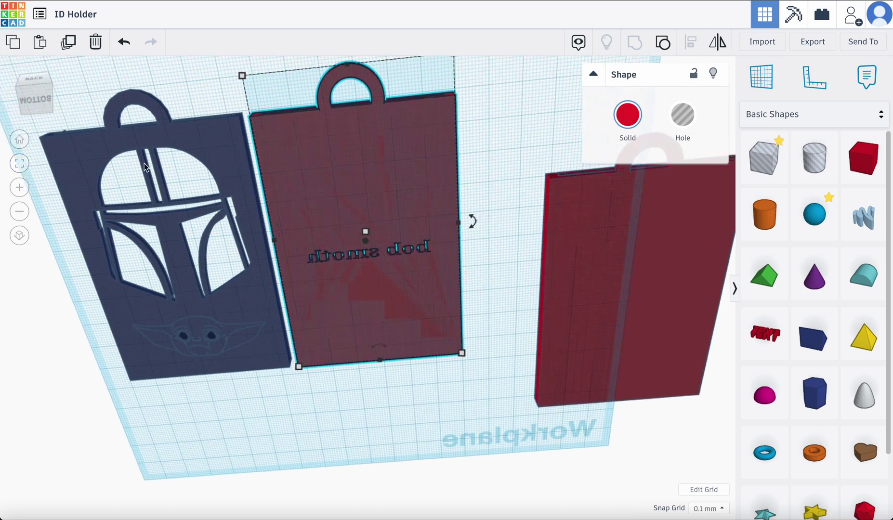
right_click_drag(348, 216, 365, 167)
right_click_drag(386, 238, 384, 230)
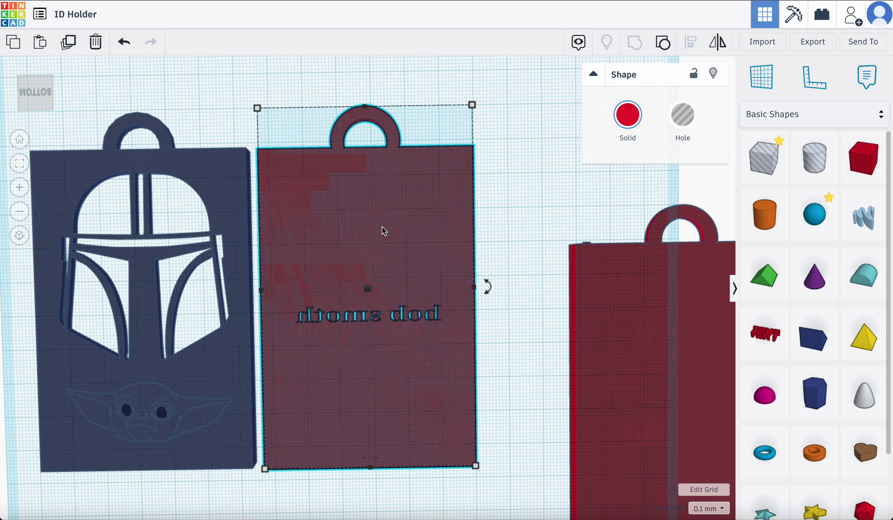
Undo the other red holder's move and the grouping of the text hole with the middle holder.
key("ctrl+z")
key("Escape")
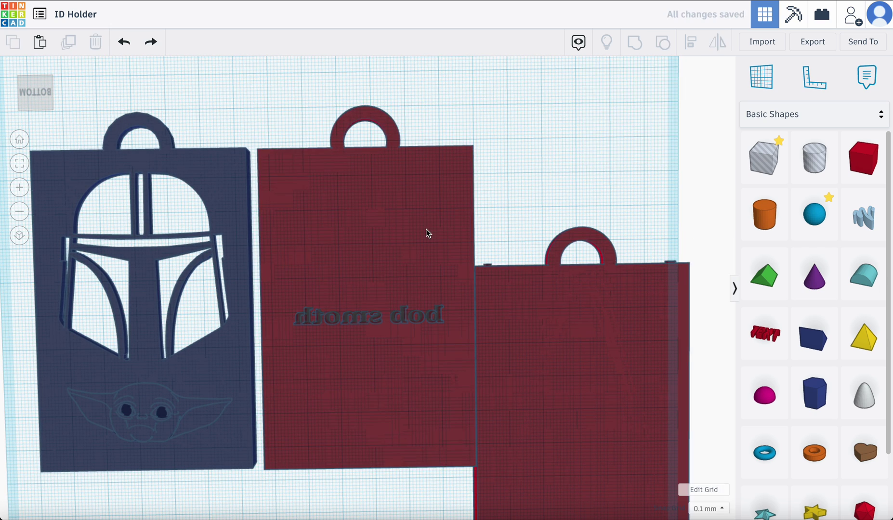
Flip the text hole to read correctly from underneath, about 20.4 by 5.8 mm, and move it 31.1 mm back onto the holder.
left_click(439, 315)
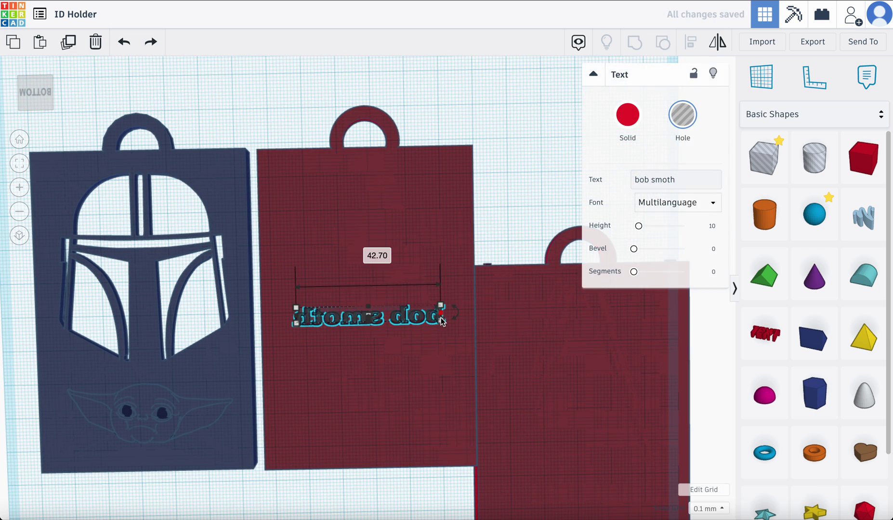
left_click(20, 165)
left_click_drag(562, 266, 168, 260)
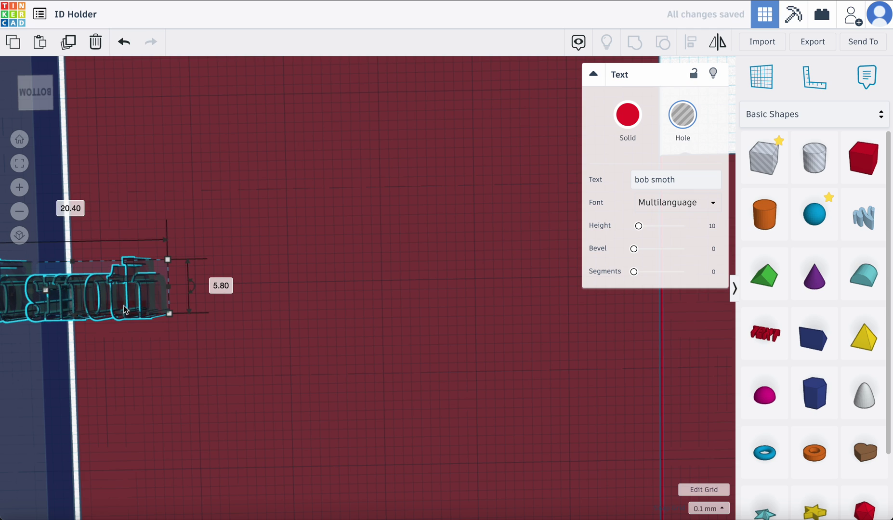
left_click_drag(117, 303, 408, 298)
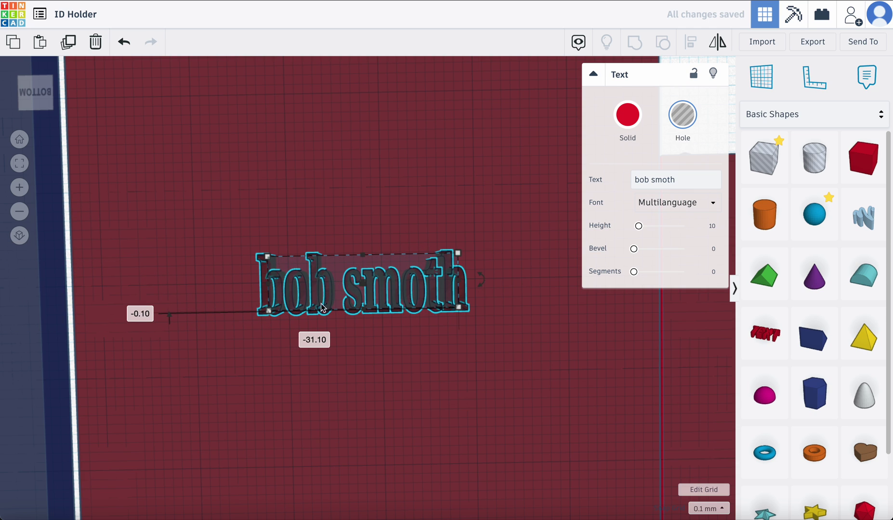
Enlarge the flipped text hole to about 30.9 by 7.3 mm, shift it toward the holder's middle and widen it slightly.
left_click_drag(268, 262, 170, 249)
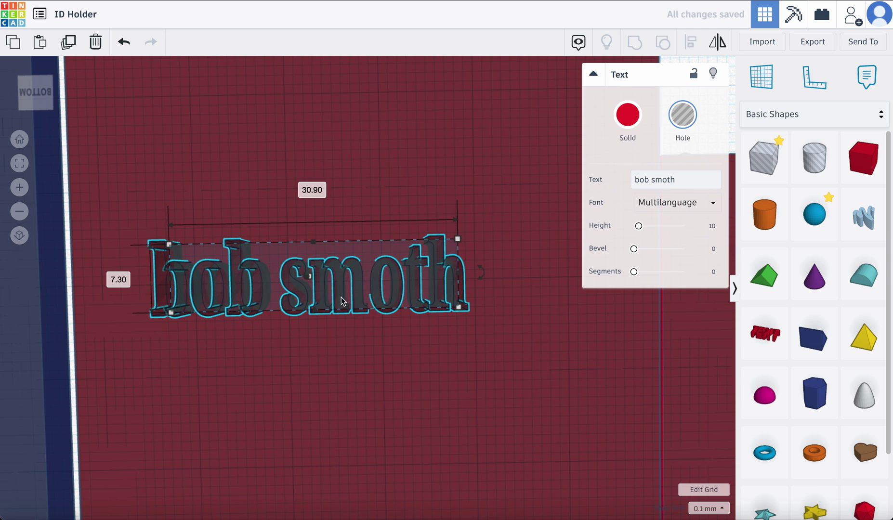
left_click_drag(354, 297, 411, 296)
mouse_move(506, 239)
left_mouse_down()
mouse_move(15, 243)
mouse_move(105, 253)
mouse_move(461, 256)
mouse_move(521, 241)
left_mouse_up()
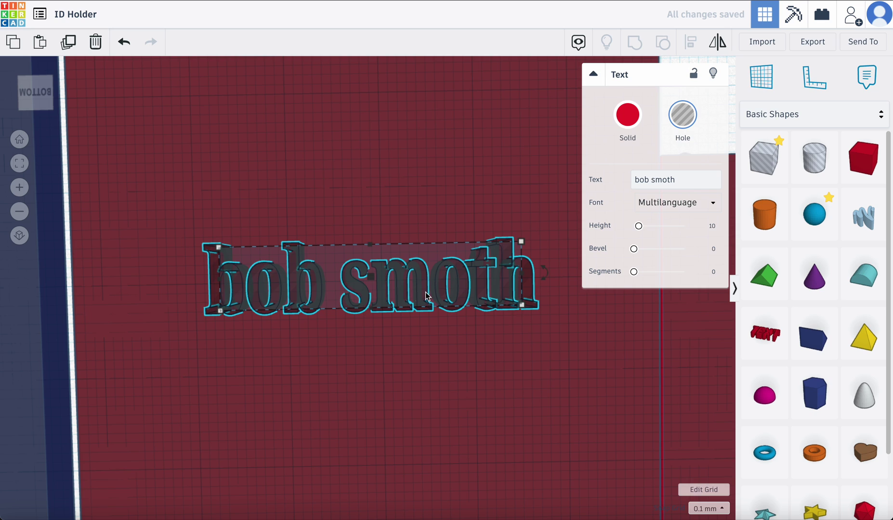
Delete the name text hole from the underside of the middle red holder.
key("Delete")
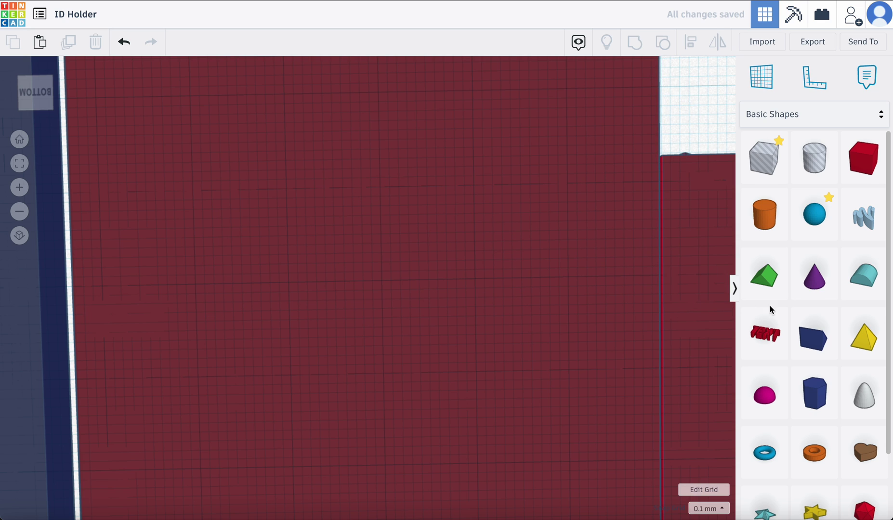
Try a star shape on the middle red holder's back, and remove it.
scroll(766, 308, "down", 2)
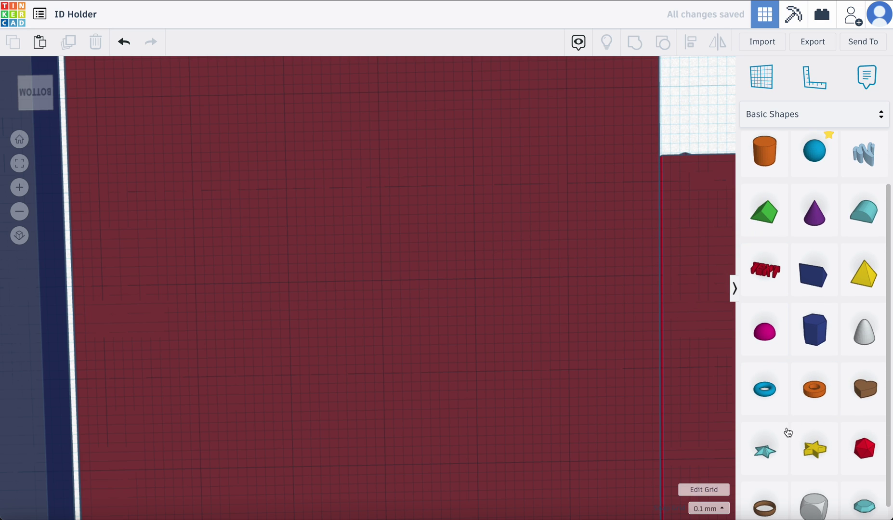
scroll(790, 429, "down", 1)
left_click_drag(771, 432, 404, 318)
scroll(405, 318, "down", 5)
scroll(405, 317, "up", 3)
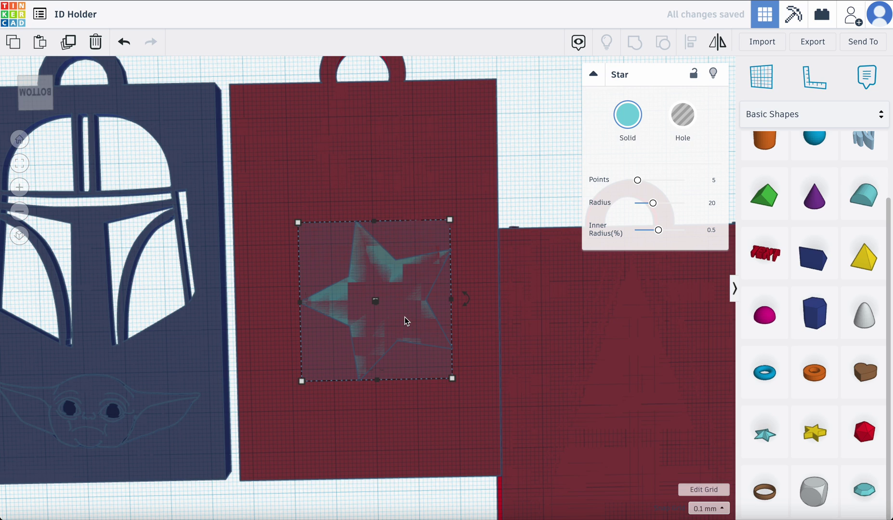
key("Delete")
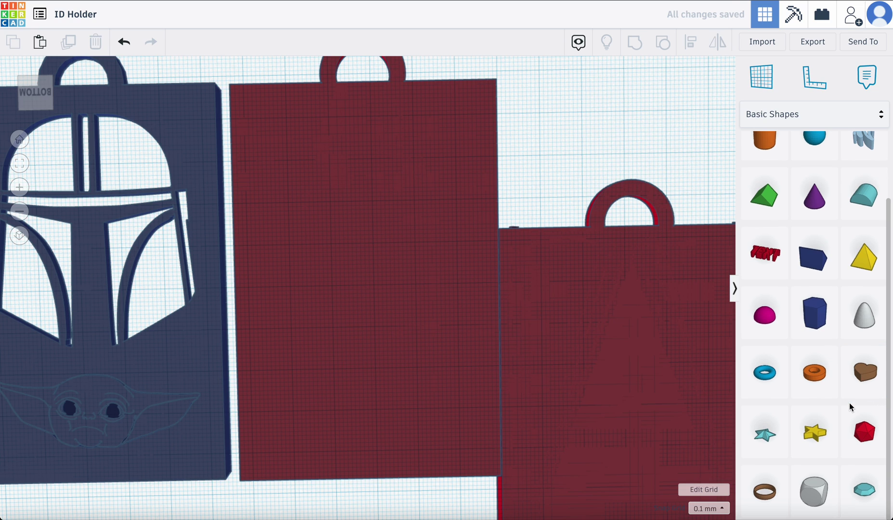
Place a heart shape on the middle red holder's back and turn it into a hole.
left_click_drag(864, 385, 375, 303)
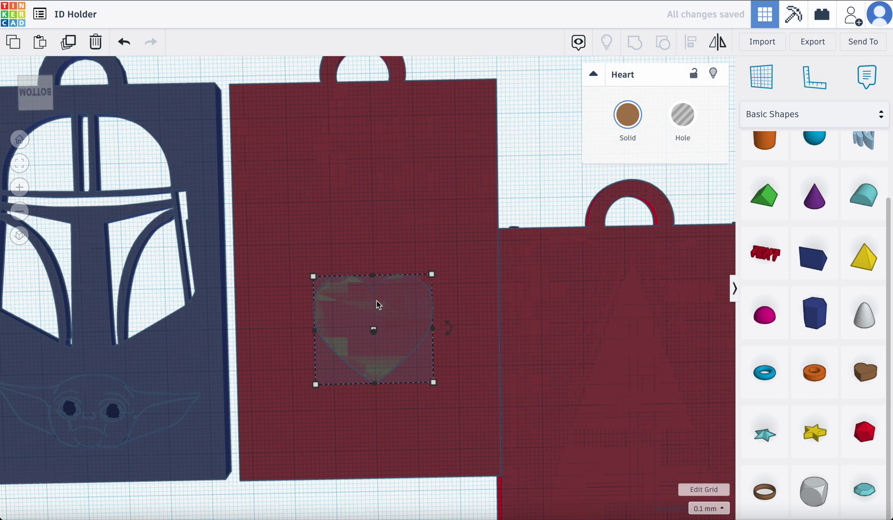
left_click(384, 311)
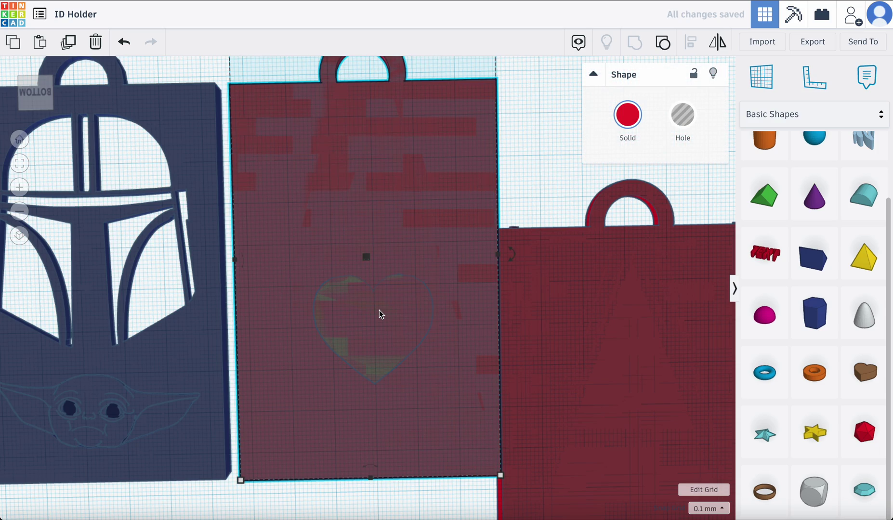
right_click_drag(413, 249, 418, 299)
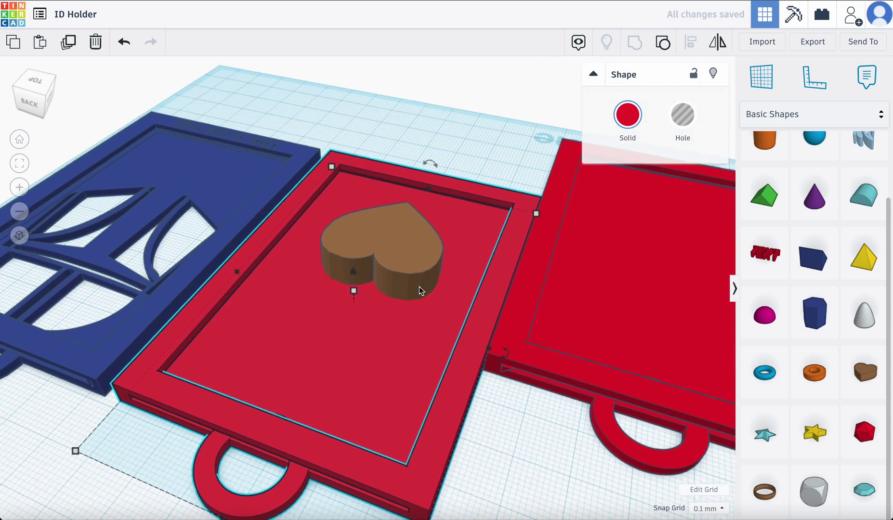
left_click(417, 261)
left_click(682, 122)
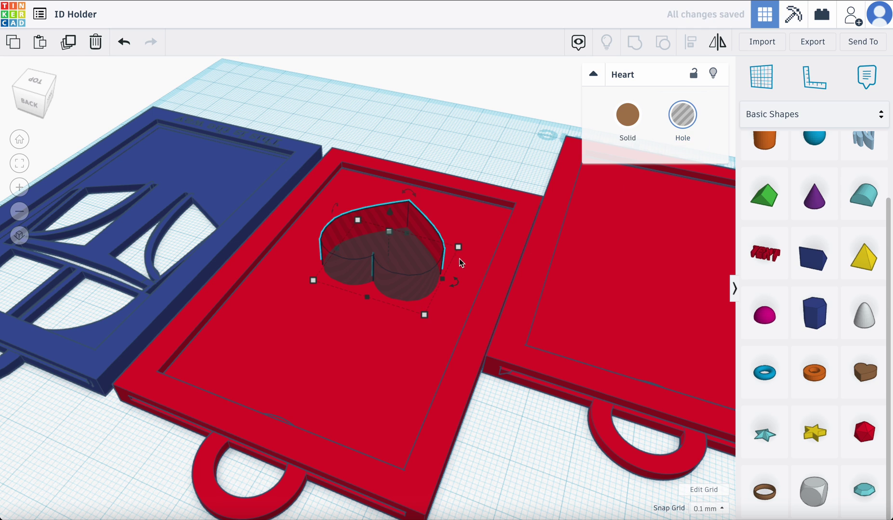
Group the heart hole with the middle red holder to cut a heart-shaped opening through its back, and view it beside the other holders.
right_click_drag(379, 295, 448, 184)
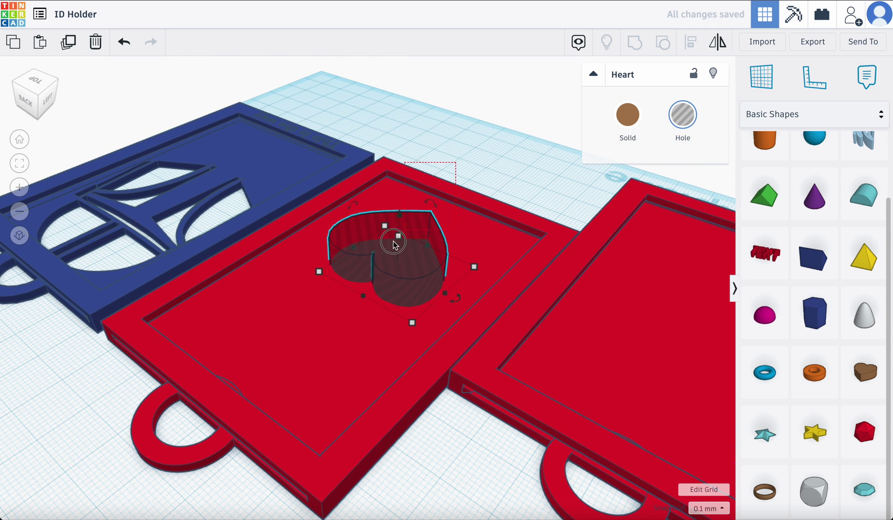
key("ctrl+a")
left_click_drag(477, 160, 448, 186)
left_click(643, 50)
right_click_drag(512, 182, 463, 146)
scroll(487, 210, "down", 5)
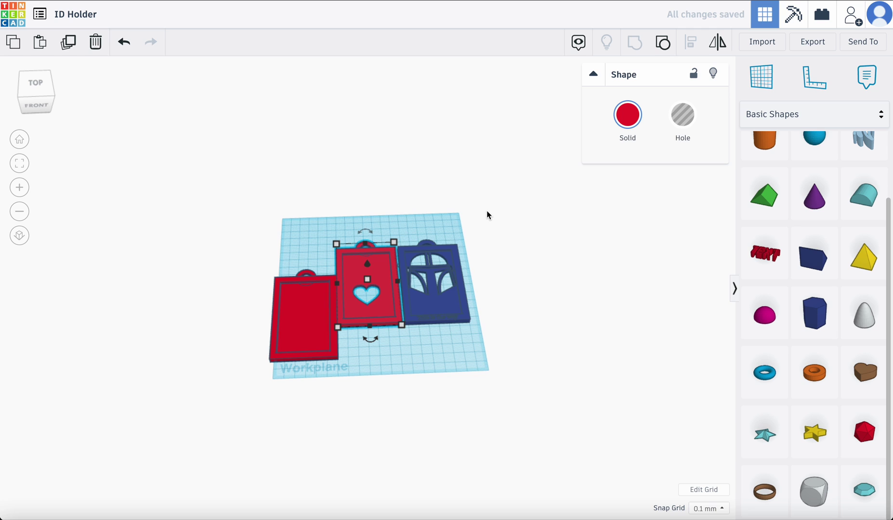
scroll(486, 211, "up", 8)
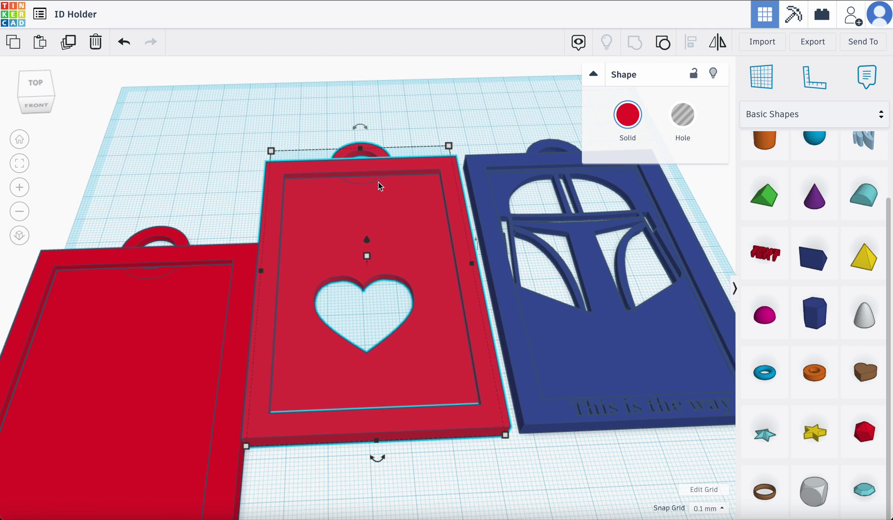
left_click(392, 232)
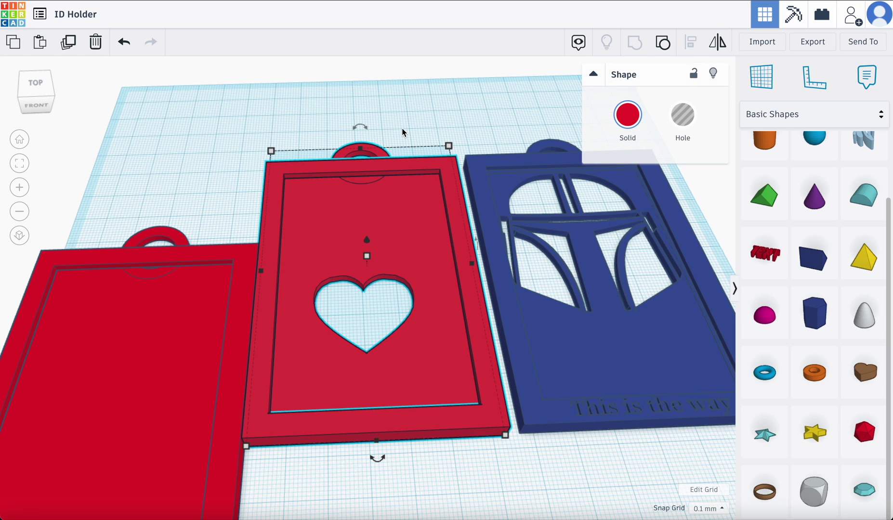